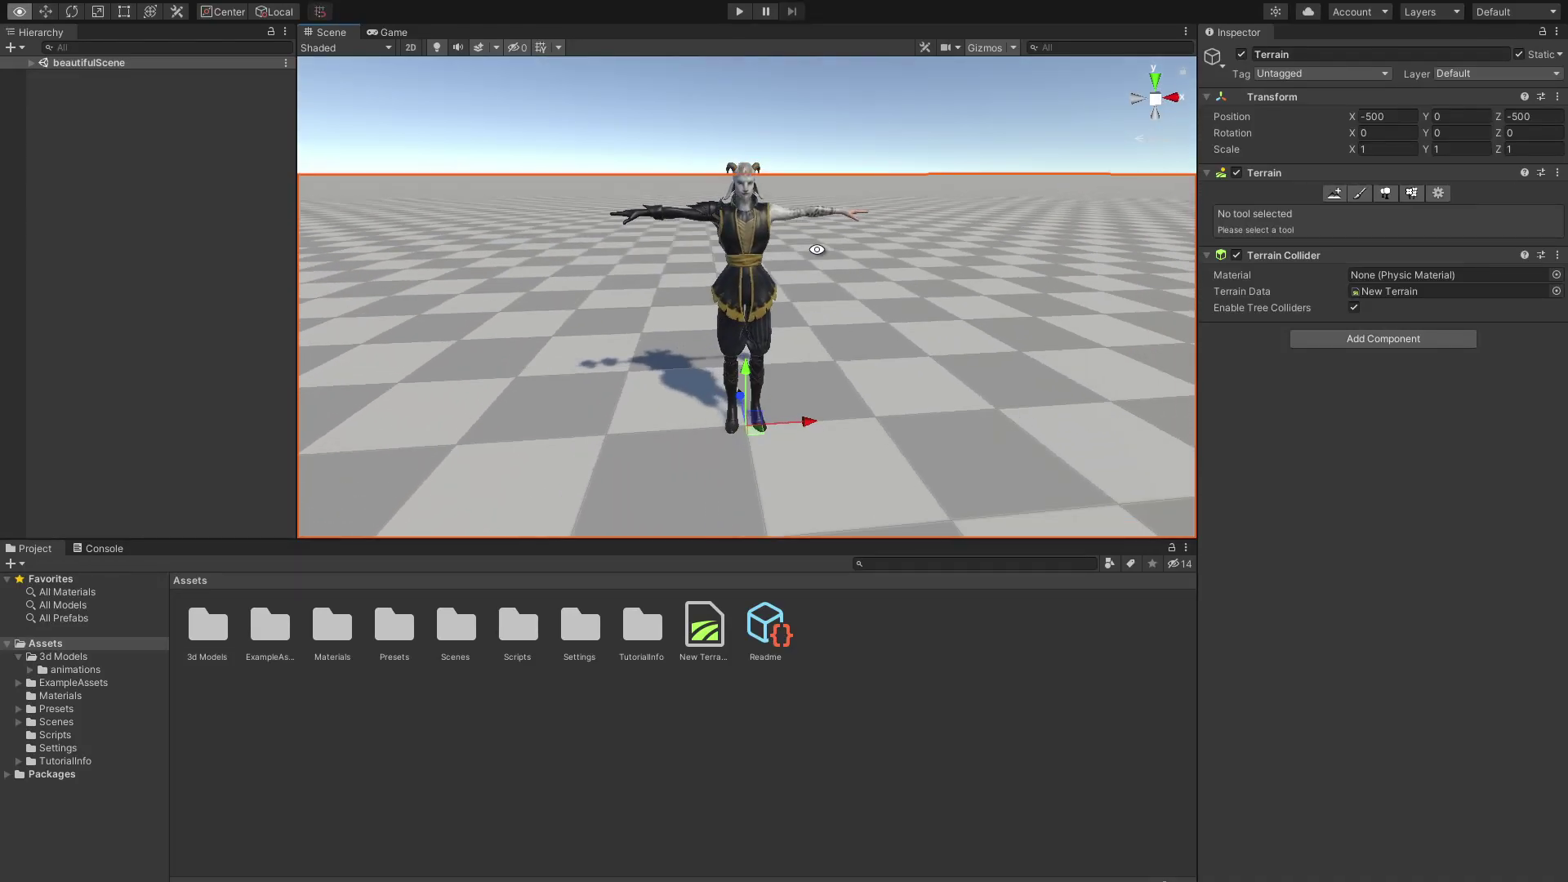
Step: Select Ch40_nonPBR under beautifulScene and expand its Character Controller settings
{"action": "left_click", "coordinate": [31, 63]}
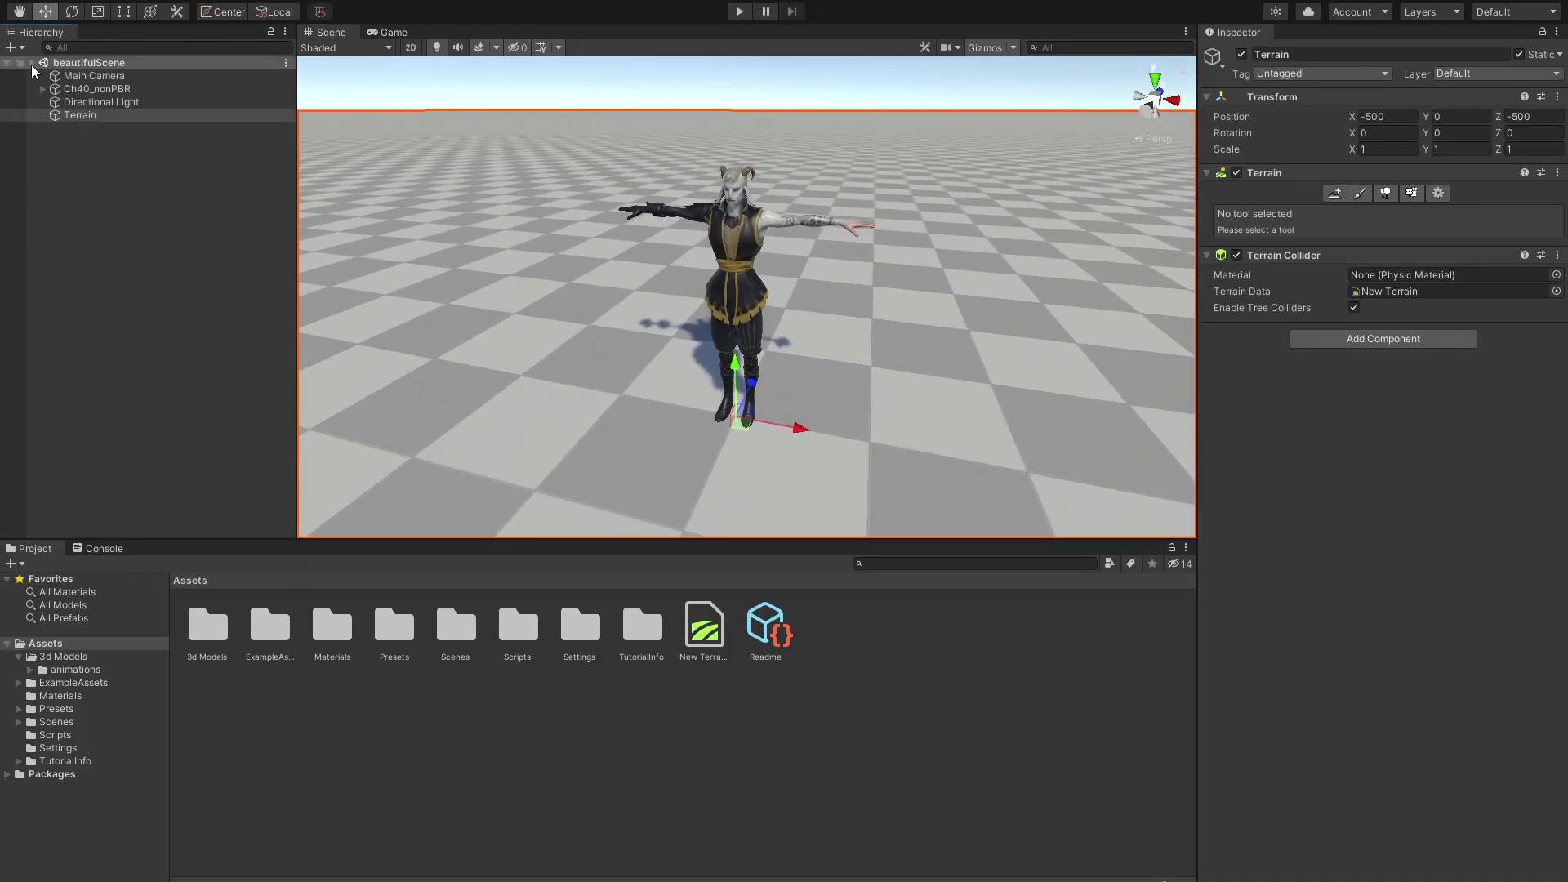
{"action": "left_click_drag", "start_coordinate": [759, 257], "coordinate": [426, 278], "text": "alt"}
{"action": "left_click", "coordinate": [128, 91]}
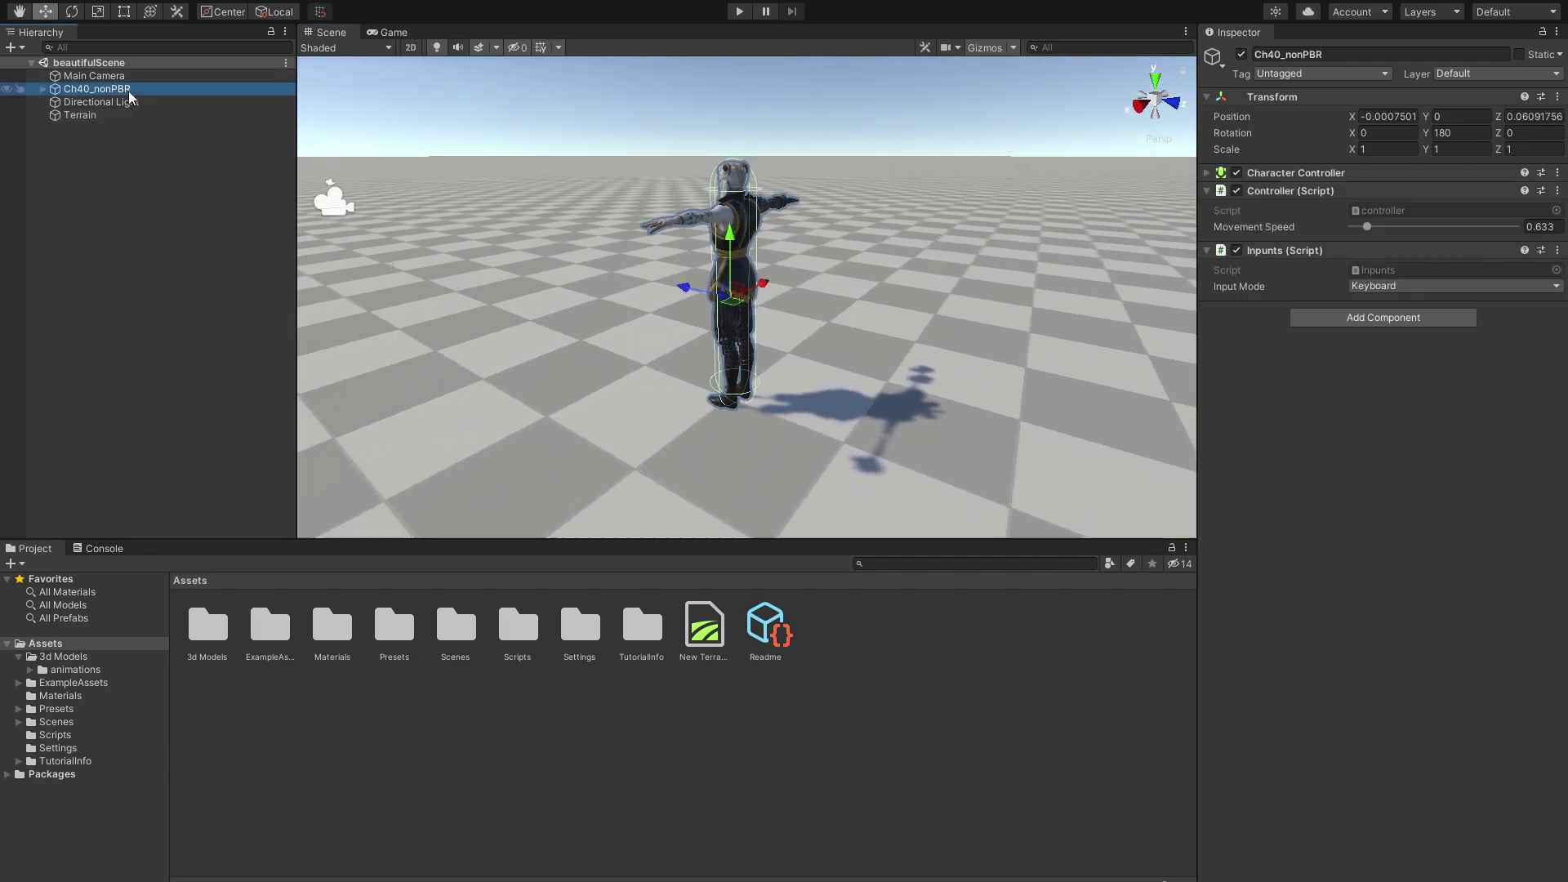
{"action": "left_click_drag", "start_coordinate": [757, 273], "coordinate": [859, 263], "text": "alt"}
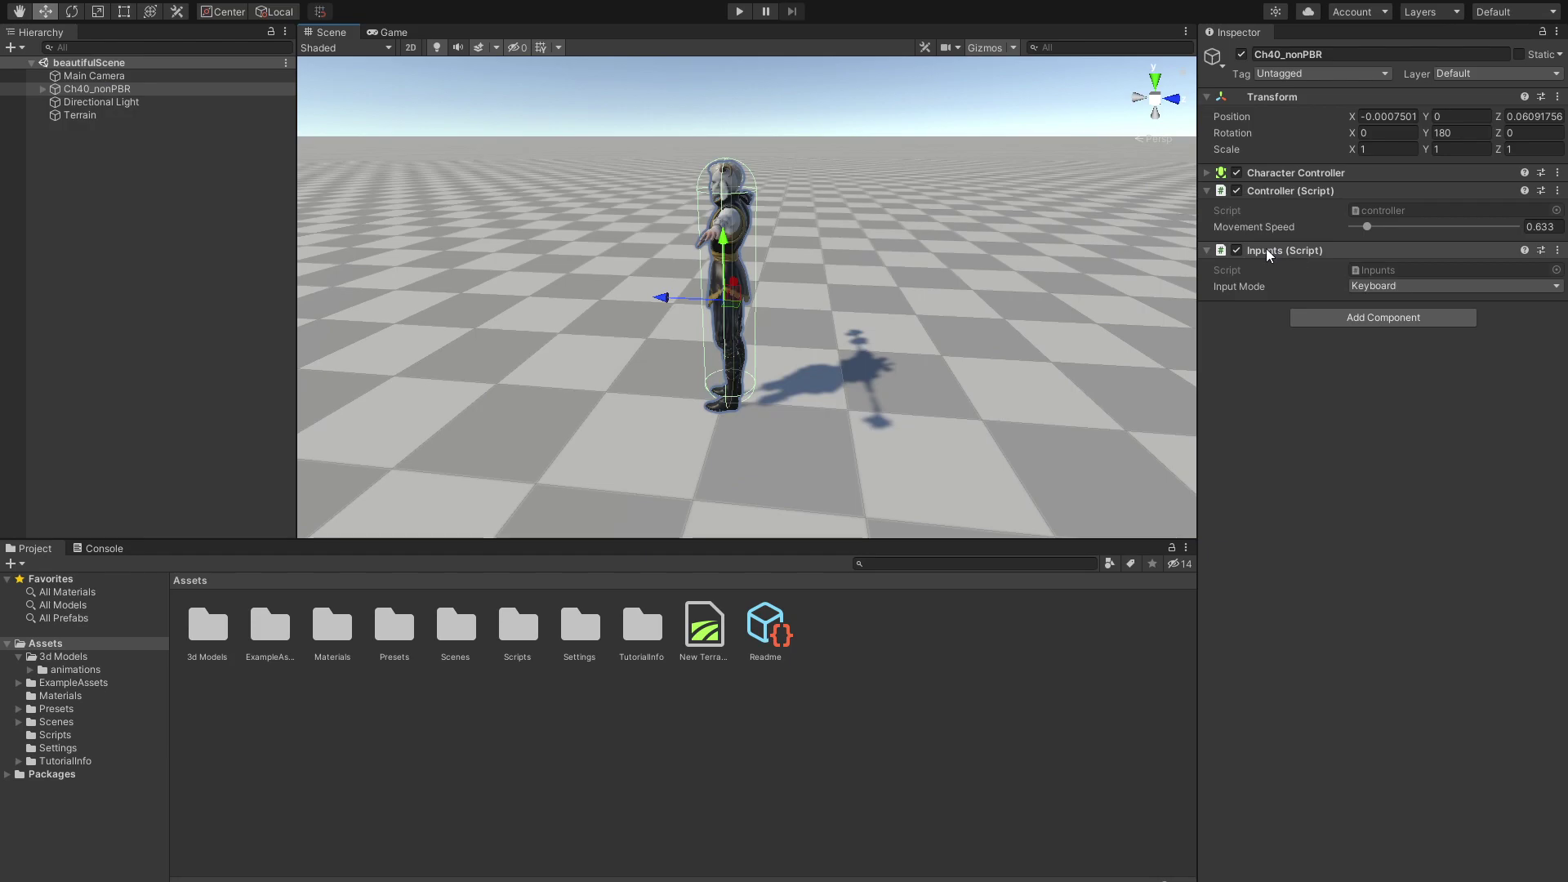
{"action": "left_click", "coordinate": [1260, 174]}
Step: View the character from the front and side, then start Play mode
{"action": "left_click_drag", "start_coordinate": [658, 217], "coordinate": [735, 172], "text": "alt"}
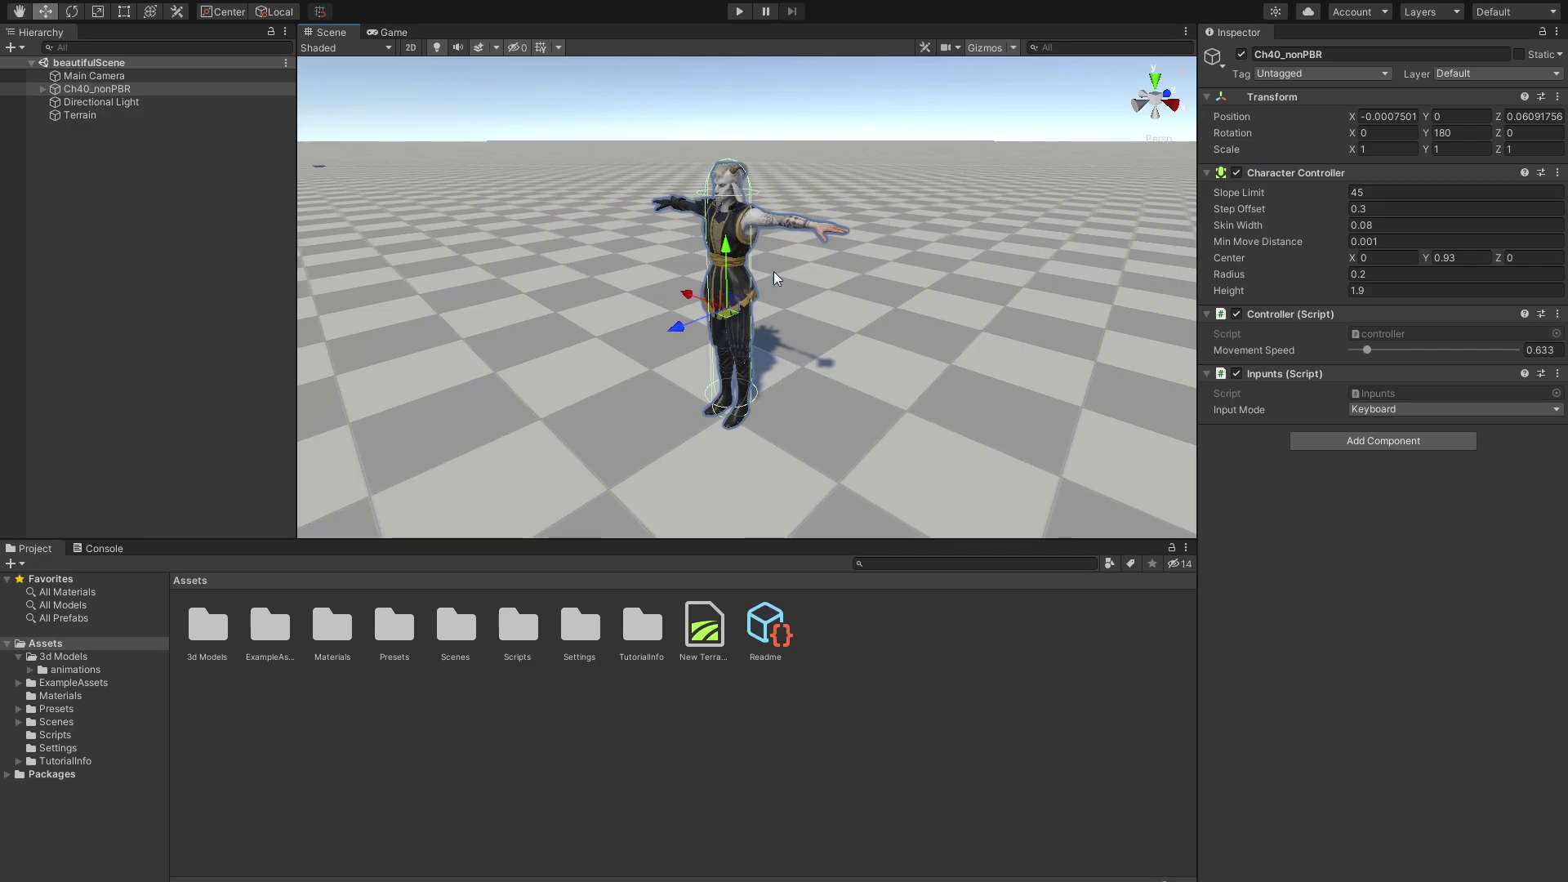
{"action": "left_click_drag", "start_coordinate": [759, 214], "coordinate": [658, 226], "text": "alt"}
{"action": "left_click", "coordinate": [738, 12]}
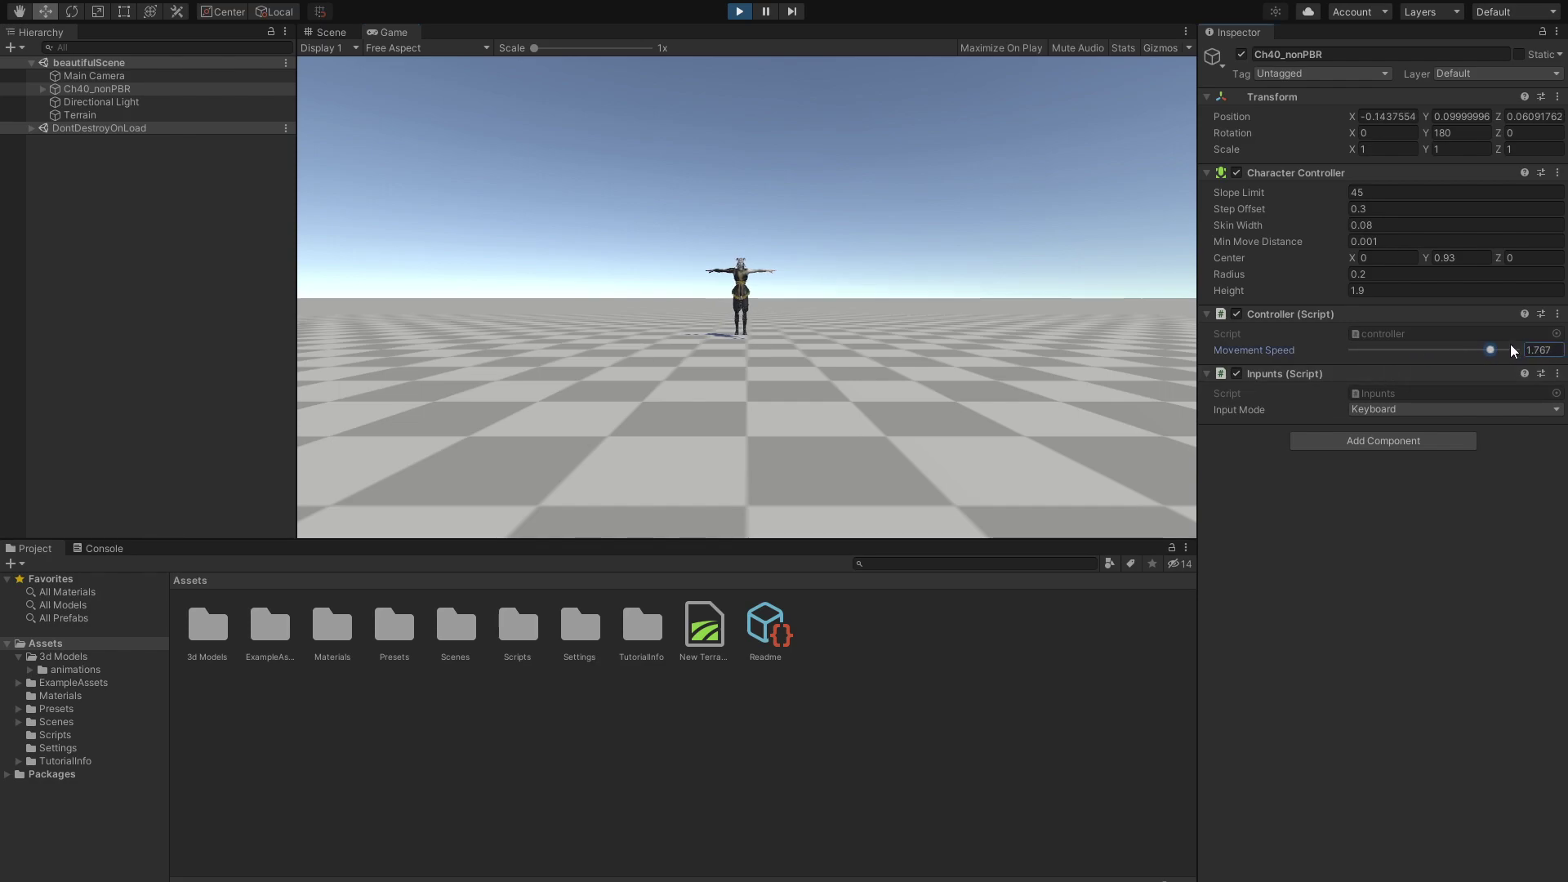
Step: Walk the character around the terrain with the W, A, S, D keys, then stop Play mode with Ctrl+P
{"action": "left_click", "coordinate": [865, 296]}
{"action": "key", "text": "a"}
{"action": "key", "text": "d"}
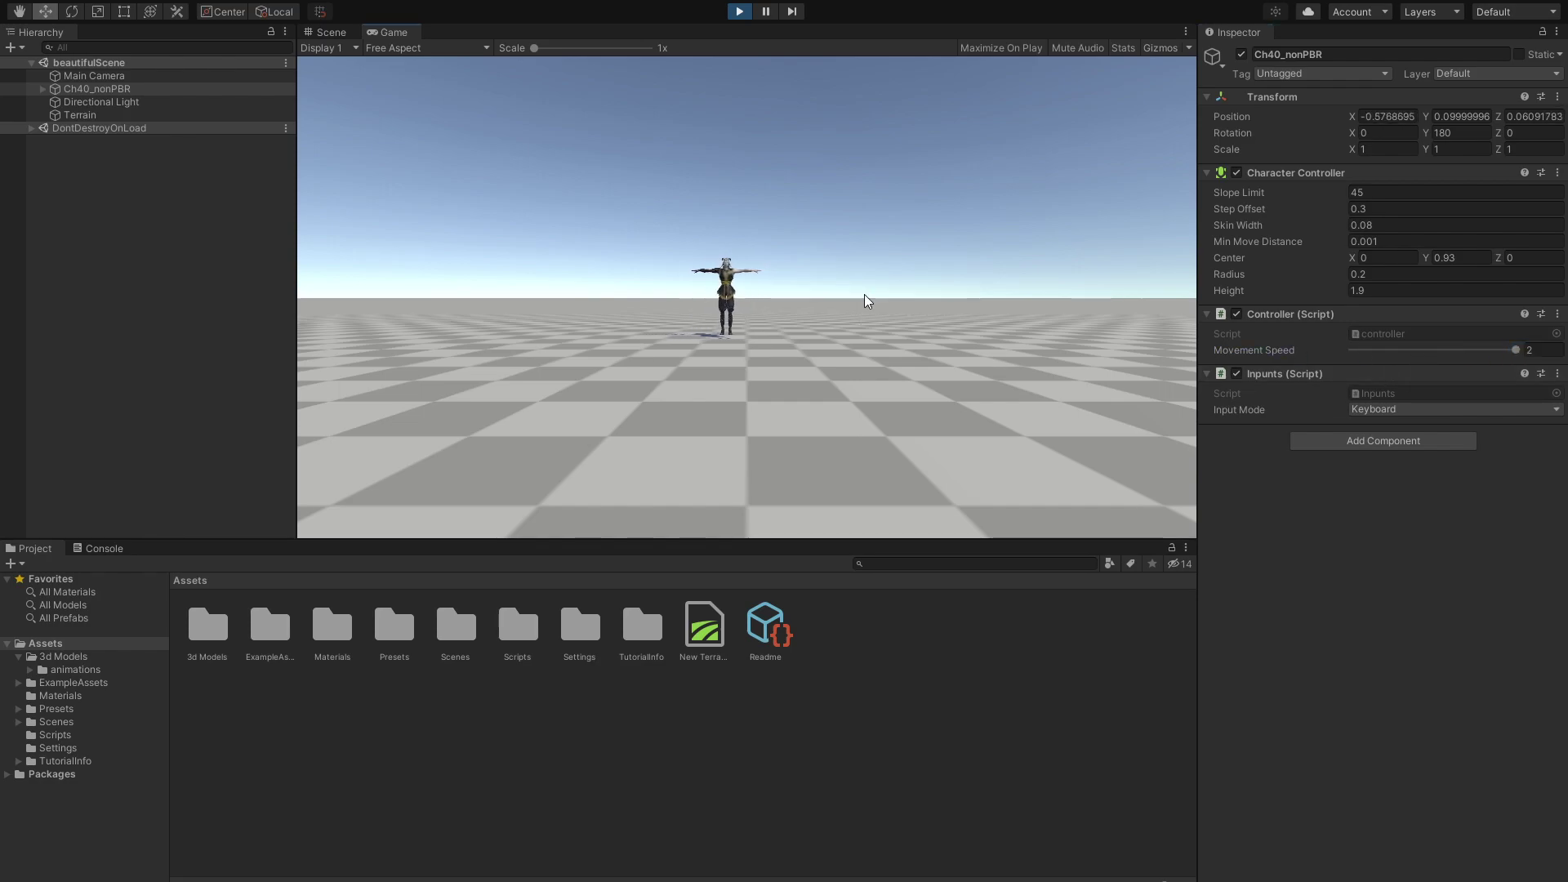
{"action": "key", "text": "s"}
{"action": "key", "text": "d"}
{"action": "key", "text": "w"}
{"action": "key", "text": "a"}
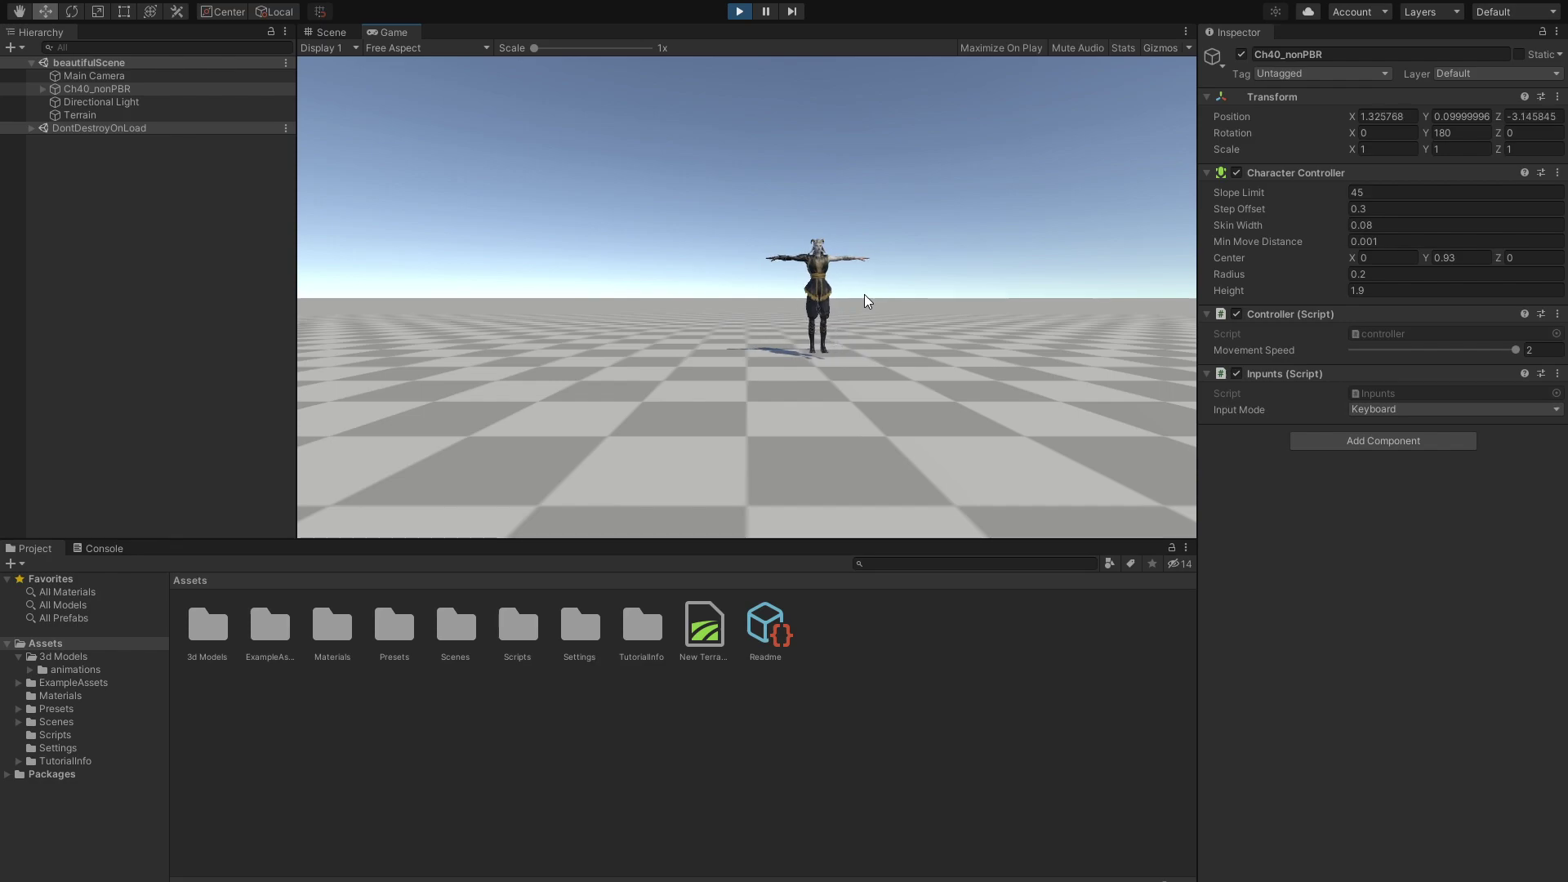
{"action": "key", "text": "s"}
{"action": "key", "text": "d"}
{"action": "key", "text": "a"}
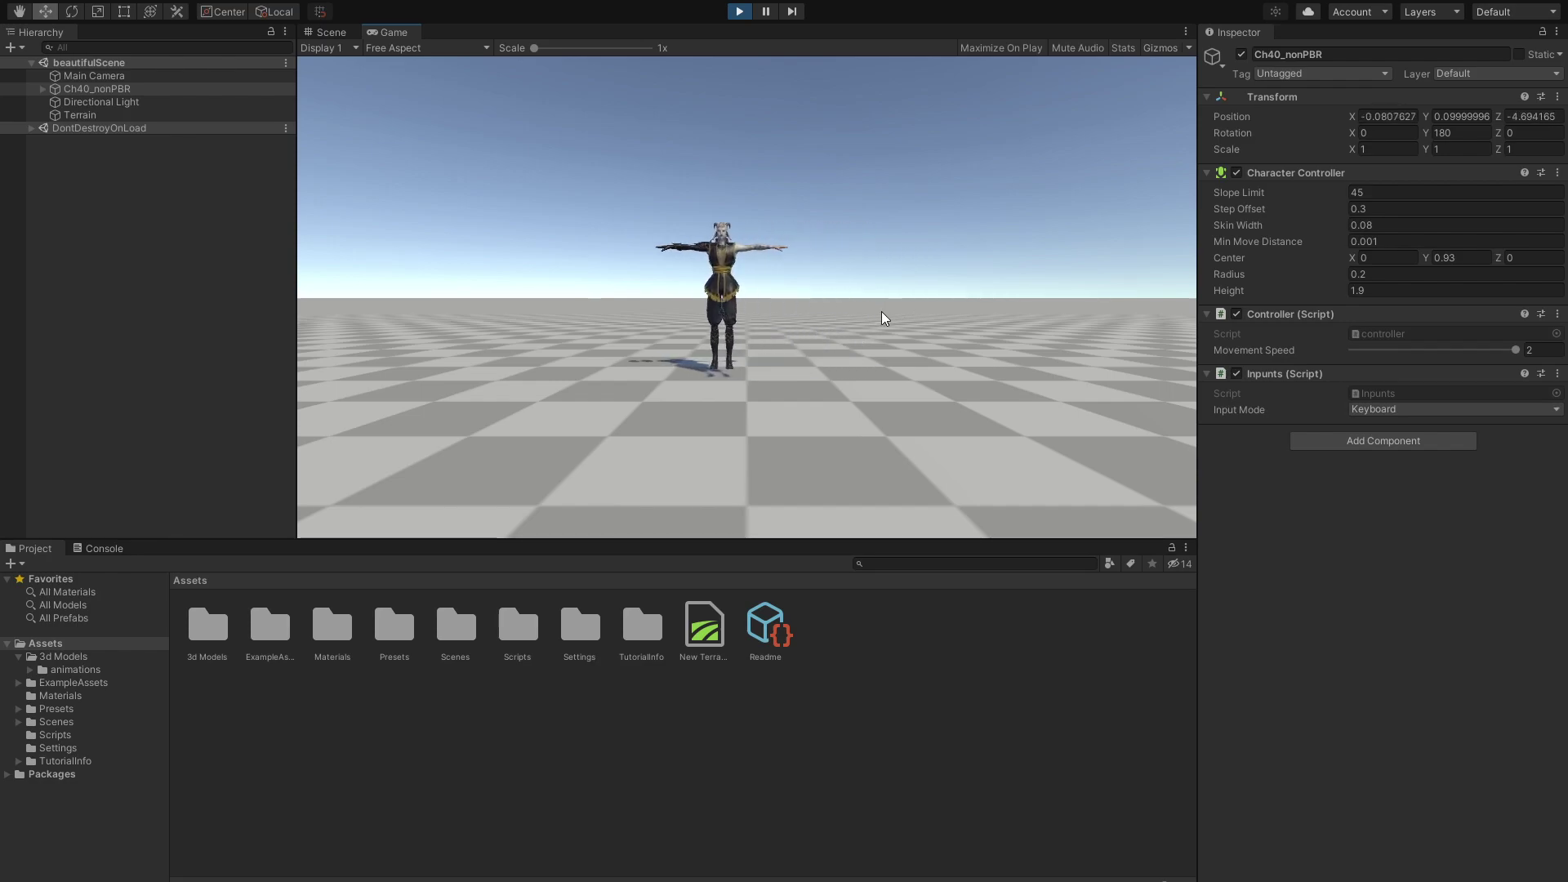
{"action": "key", "text": "d"}
{"action": "key", "text": "ctrl+p"}
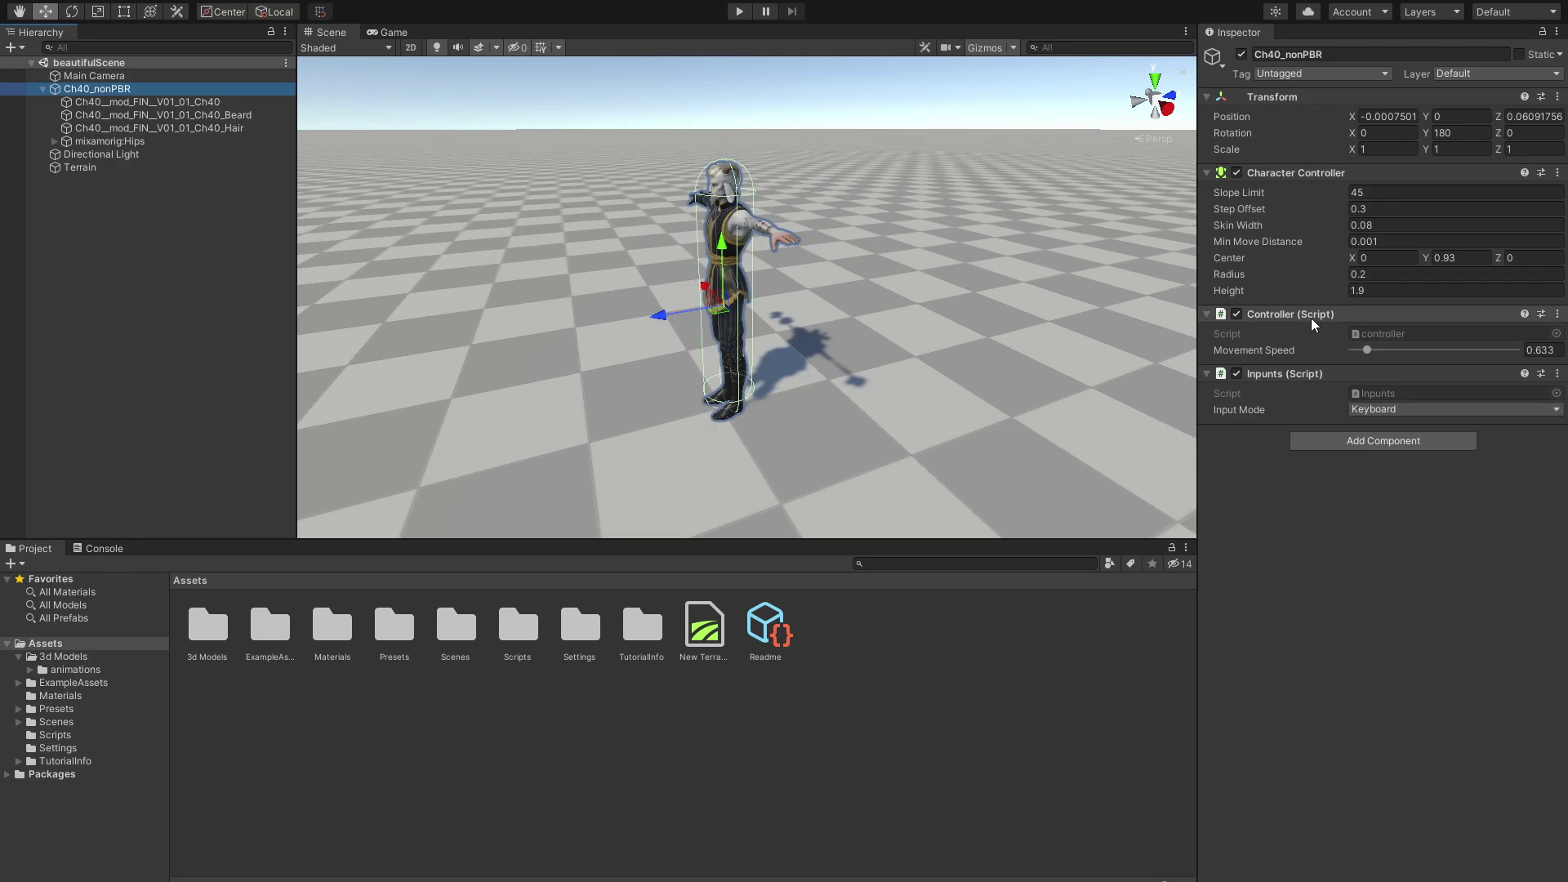
Step: Delete Ch40_nonPBR from the Hierarchy, then add a test Sphere and delete it too
{"action": "right_click", "coordinate": [121, 88]}
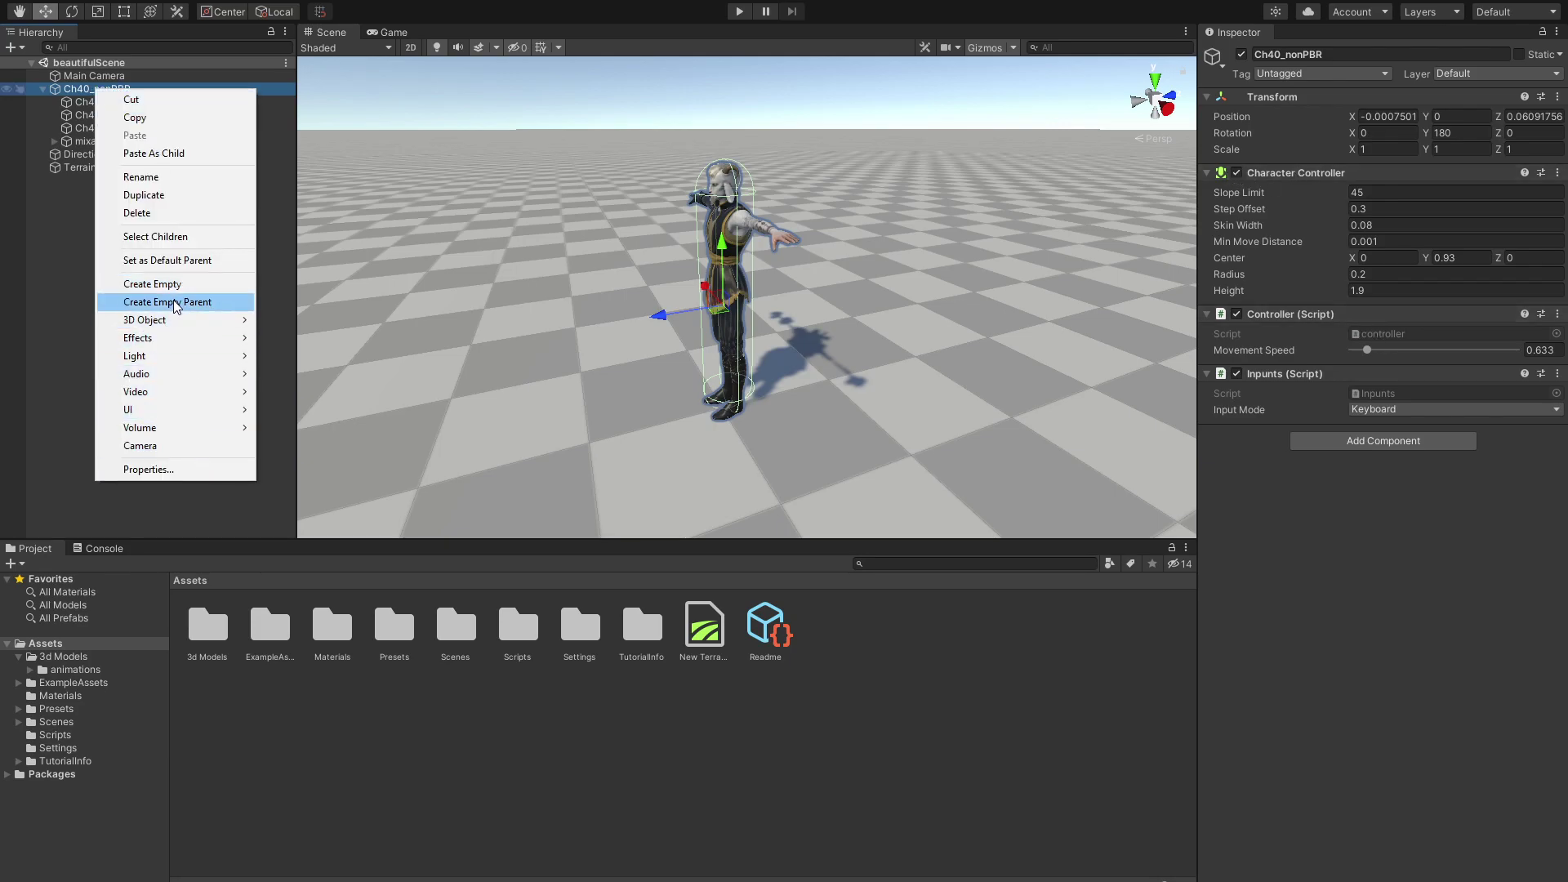
{"action": "left_click", "coordinate": [139, 212]}
{"action": "right_click", "coordinate": [157, 225]}
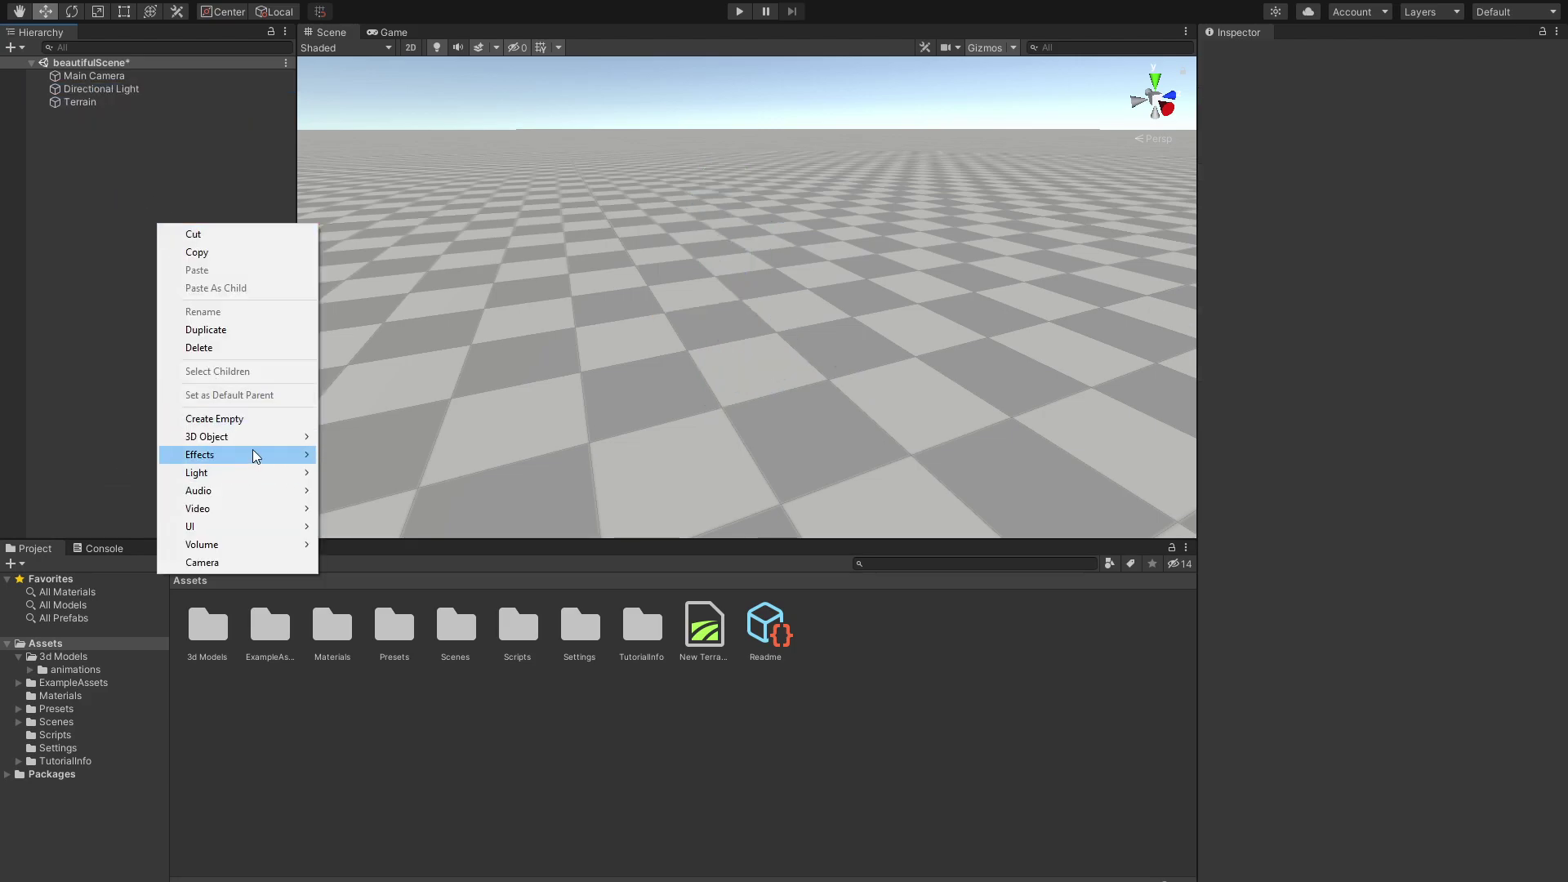
{"action": "mouse_move", "coordinate": [245, 437]}
{"action": "left_click", "coordinate": [388, 455]}
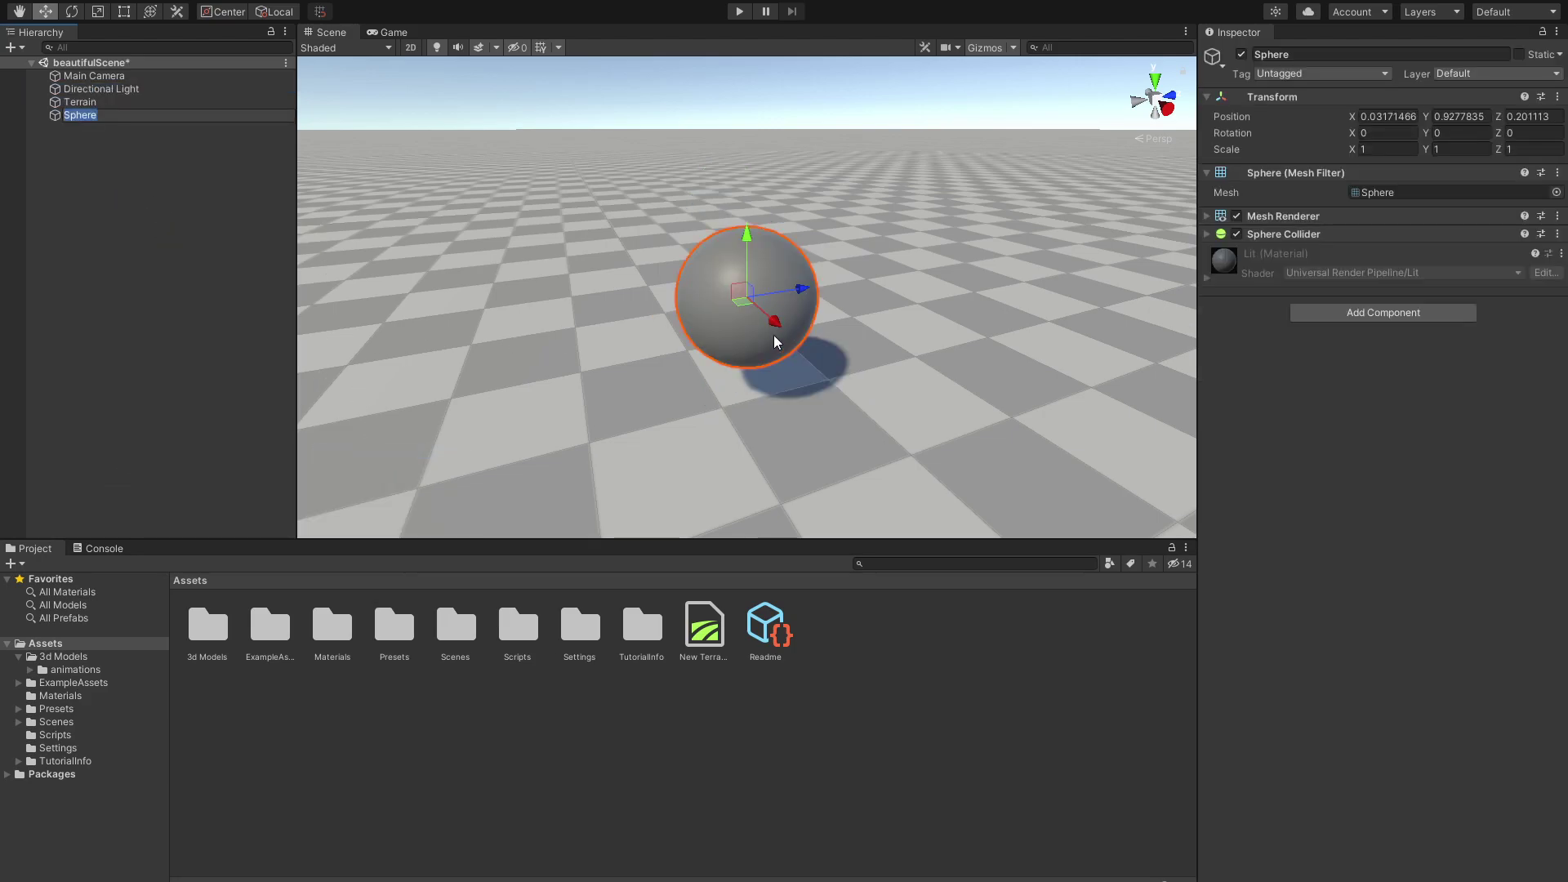
{"action": "left_click_drag", "start_coordinate": [826, 301], "coordinate": [945, 302], "text": "alt"}
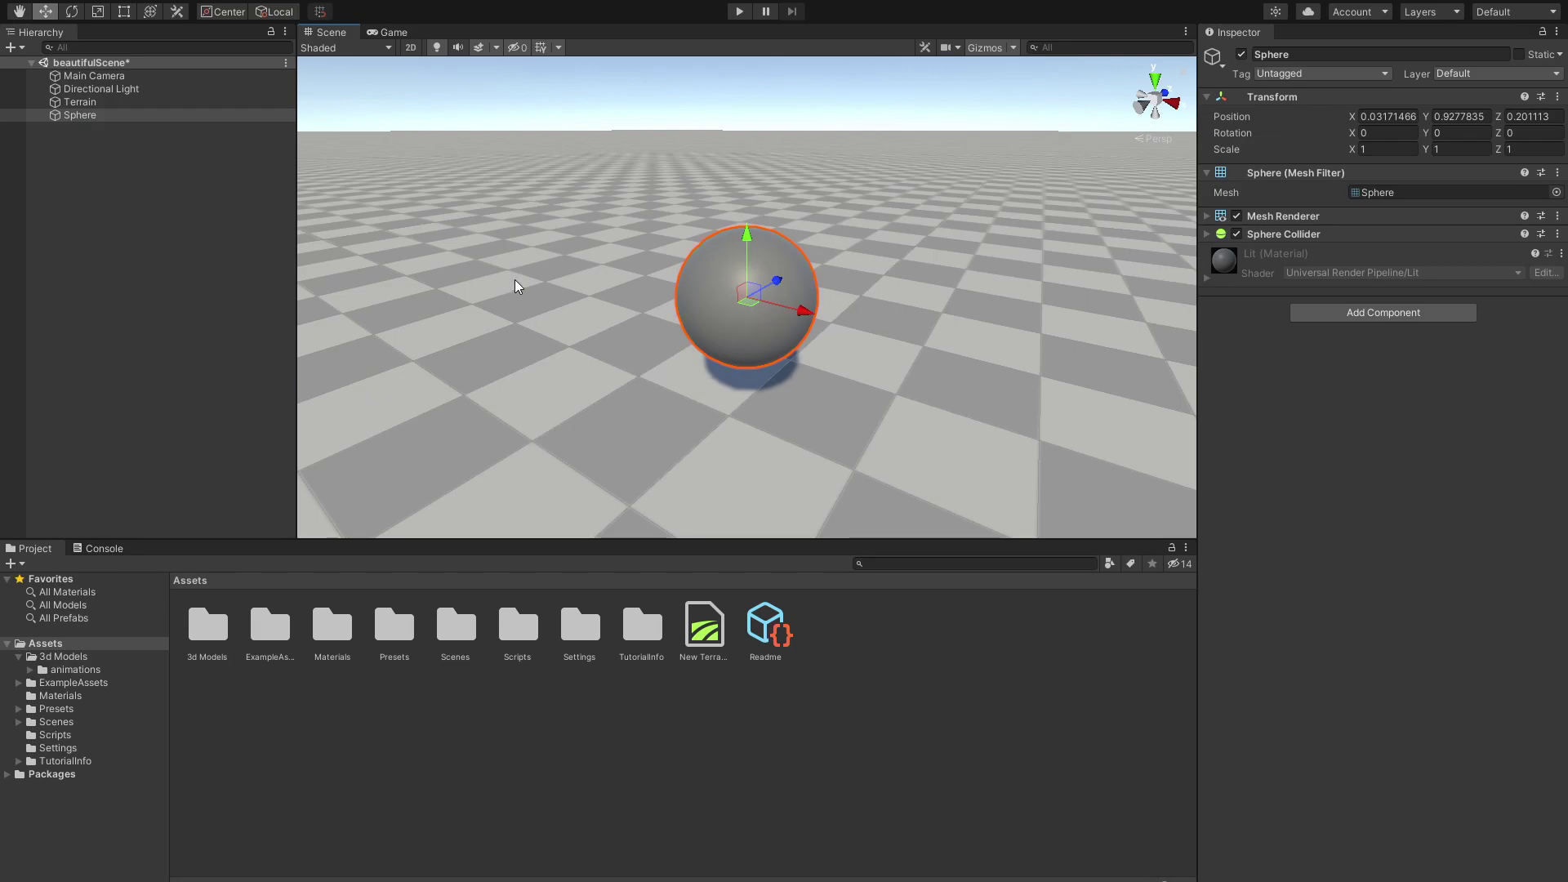
{"action": "key", "text": "Delete"}
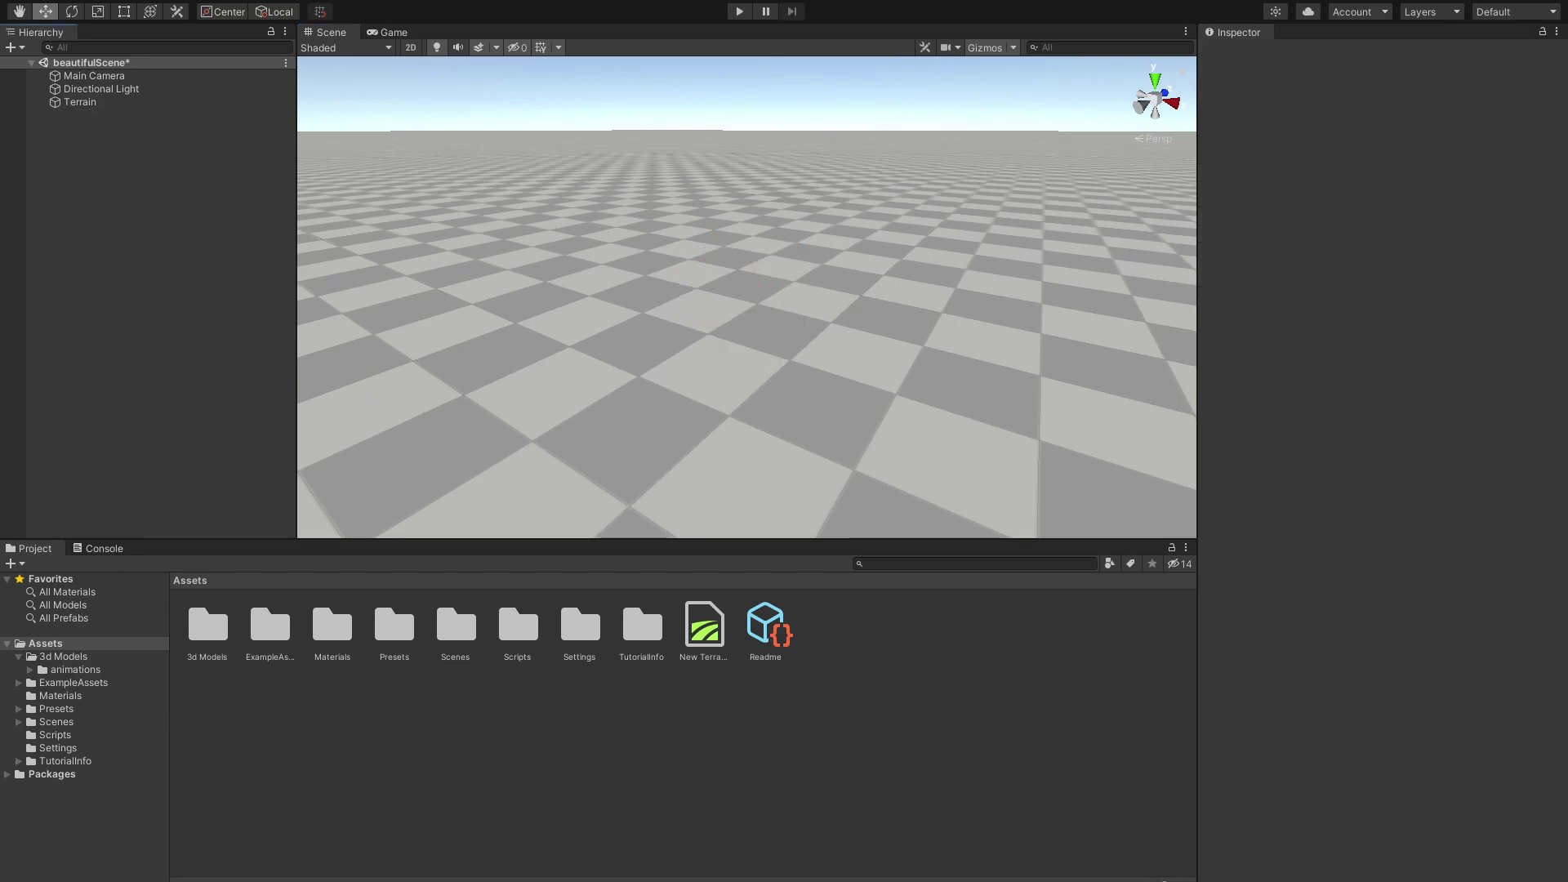
Step: Switch from Unity to the Mixamo page in the browser
{"action": "left_click", "coordinate": [456, 801]}
{"action": "left_click_drag", "start_coordinate": [528, 355], "coordinate": [574, 343], "text": "alt"}
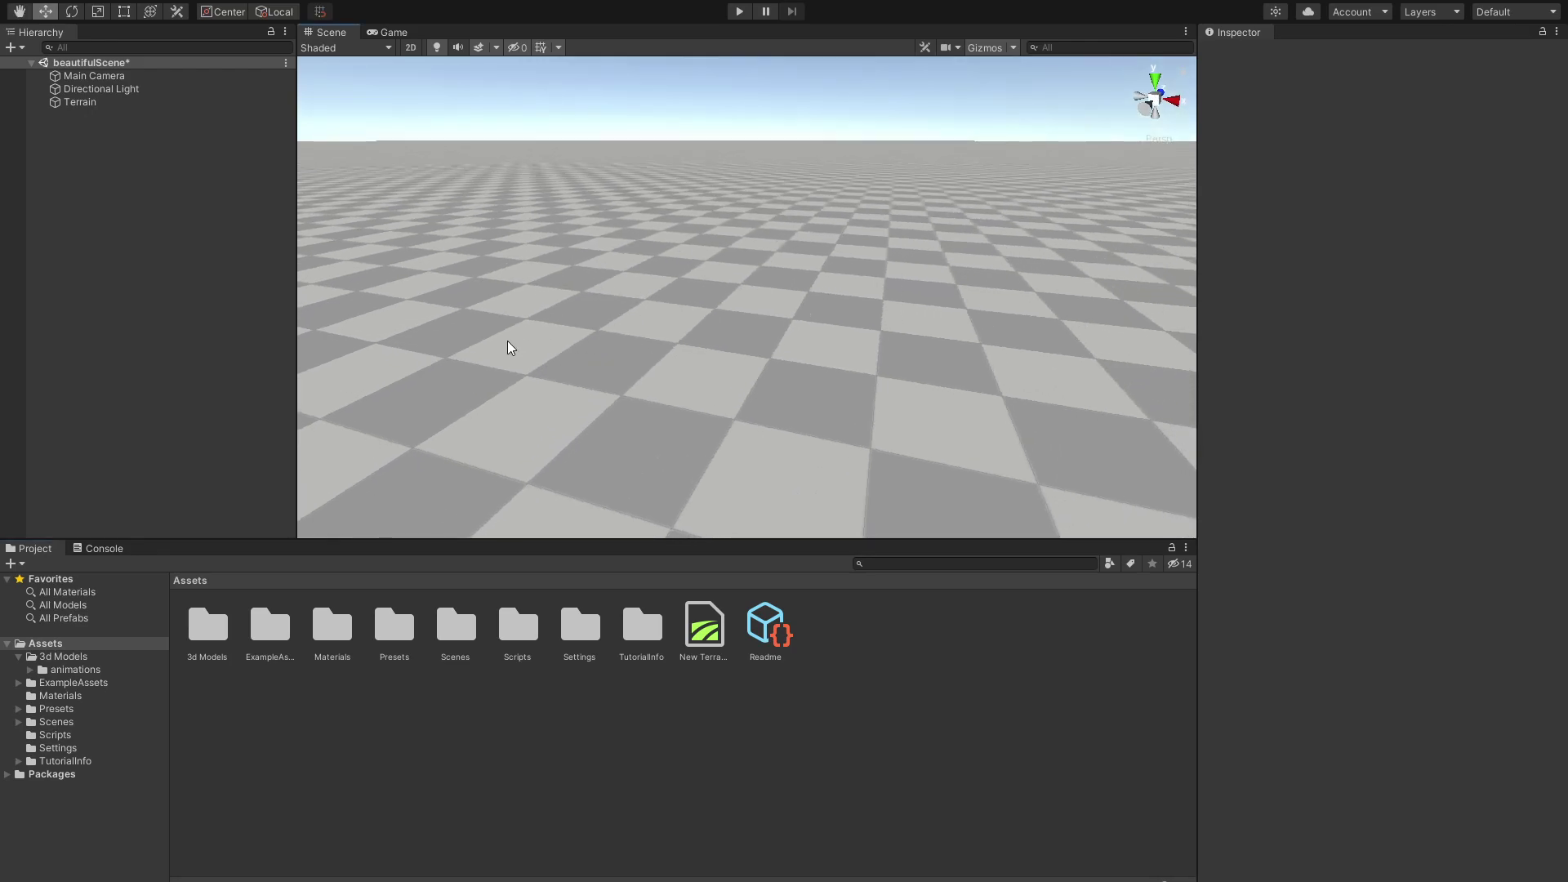
{"action": "key", "text": "alt+Tab"}
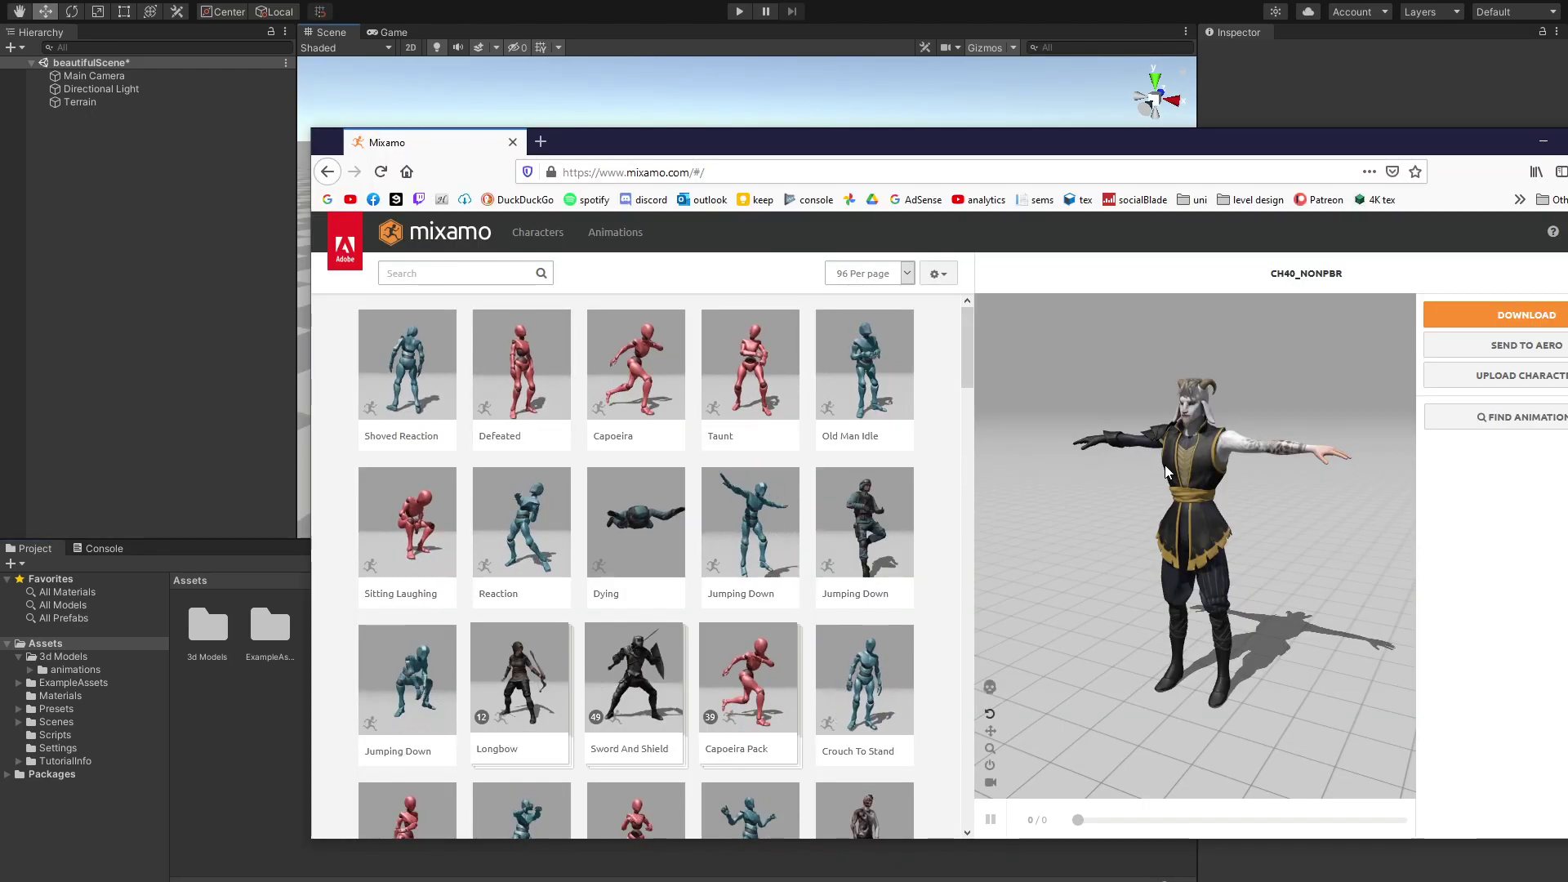
Step: Pick Jolleen from Mixamo's Characters list and return to the Animations catalogue
{"action": "mouse_move", "coordinate": [1281, 501]}
{"action": "left_mouse_down"}
{"action": "mouse_move", "coordinate": [1297, 499]}
{"action": "mouse_move", "coordinate": [1286, 508]}
{"action": "left_mouse_up"}
{"action": "left_click", "coordinate": [724, 173]}
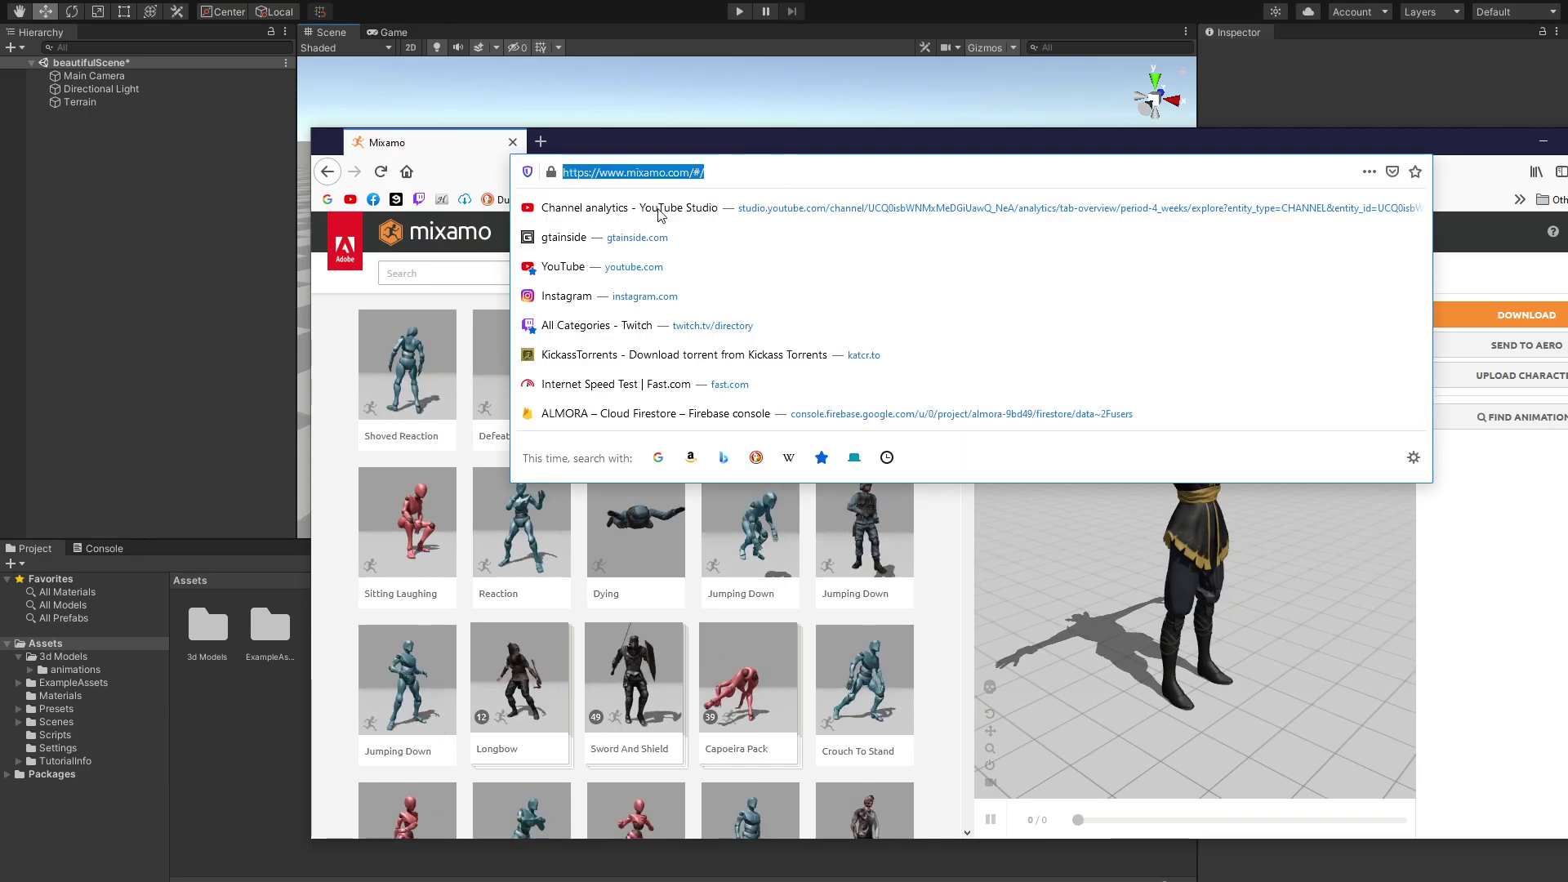
{"action": "left_click", "coordinate": [344, 303]}
{"action": "scroll", "coordinate": [707, 519], "scroll_direction": "down", "scroll_amount": 15}
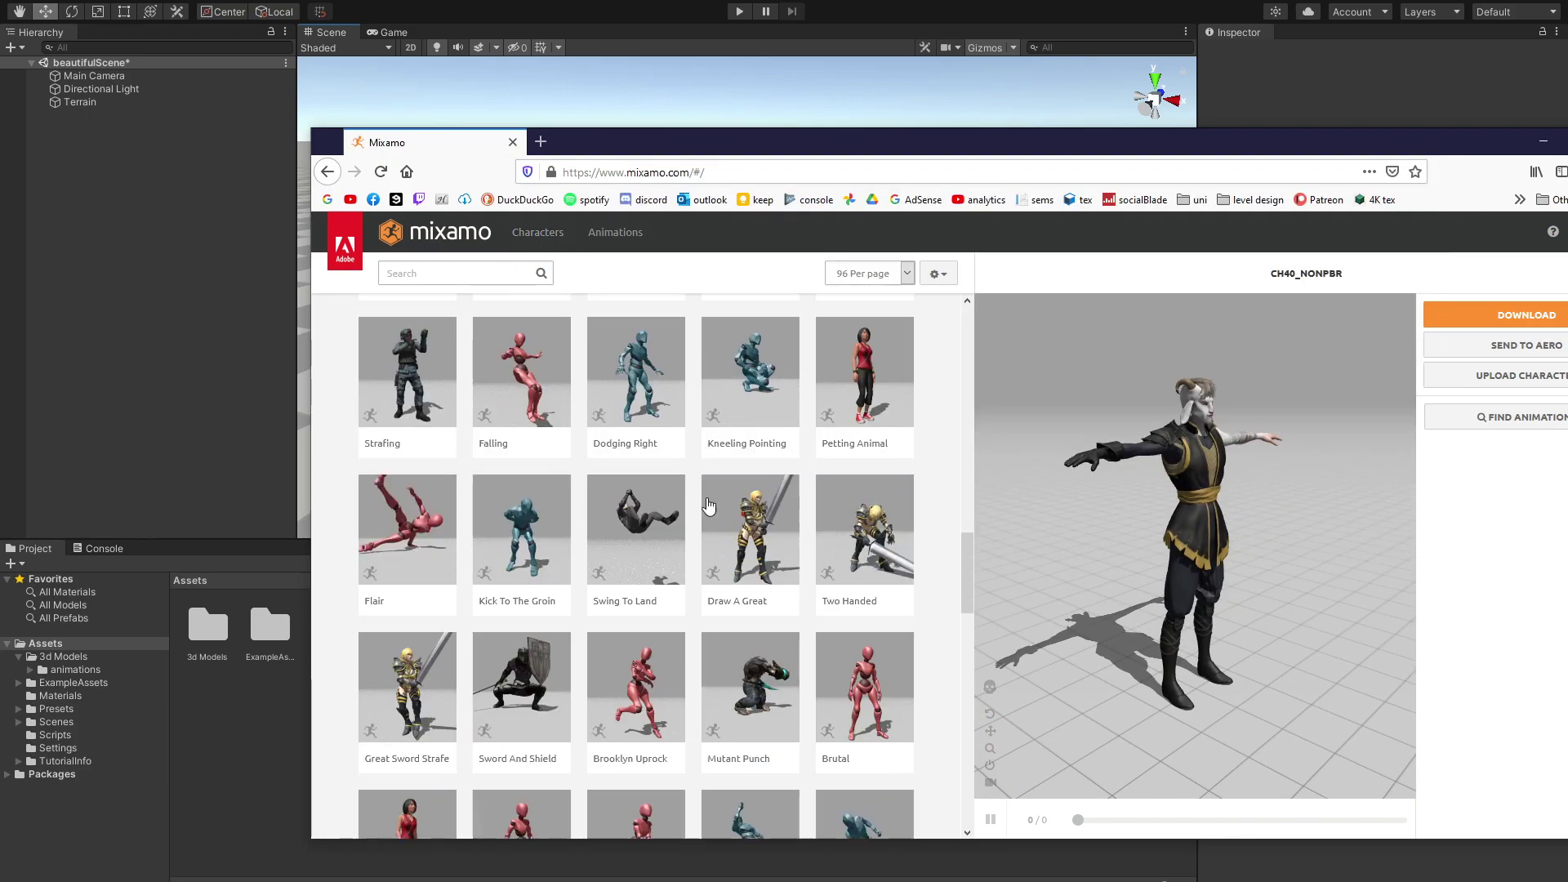
{"action": "scroll", "coordinate": [696, 473], "scroll_direction": "down", "scroll_amount": 5}
{"action": "left_click", "coordinate": [564, 235]}
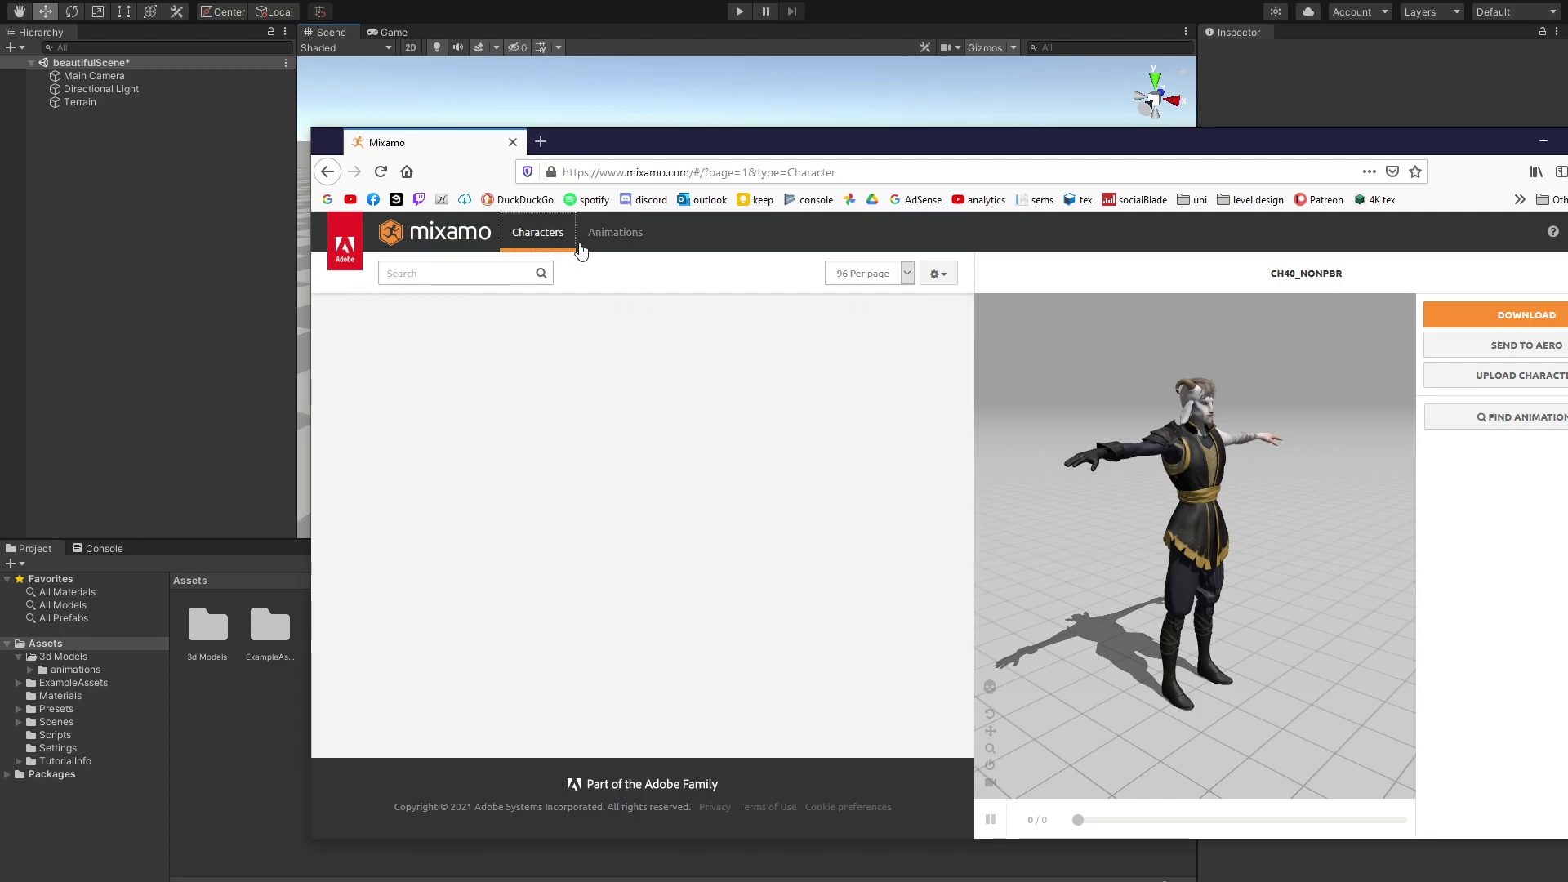
{"action": "scroll", "coordinate": [719, 514], "scroll_direction": "down", "scroll_amount": 5}
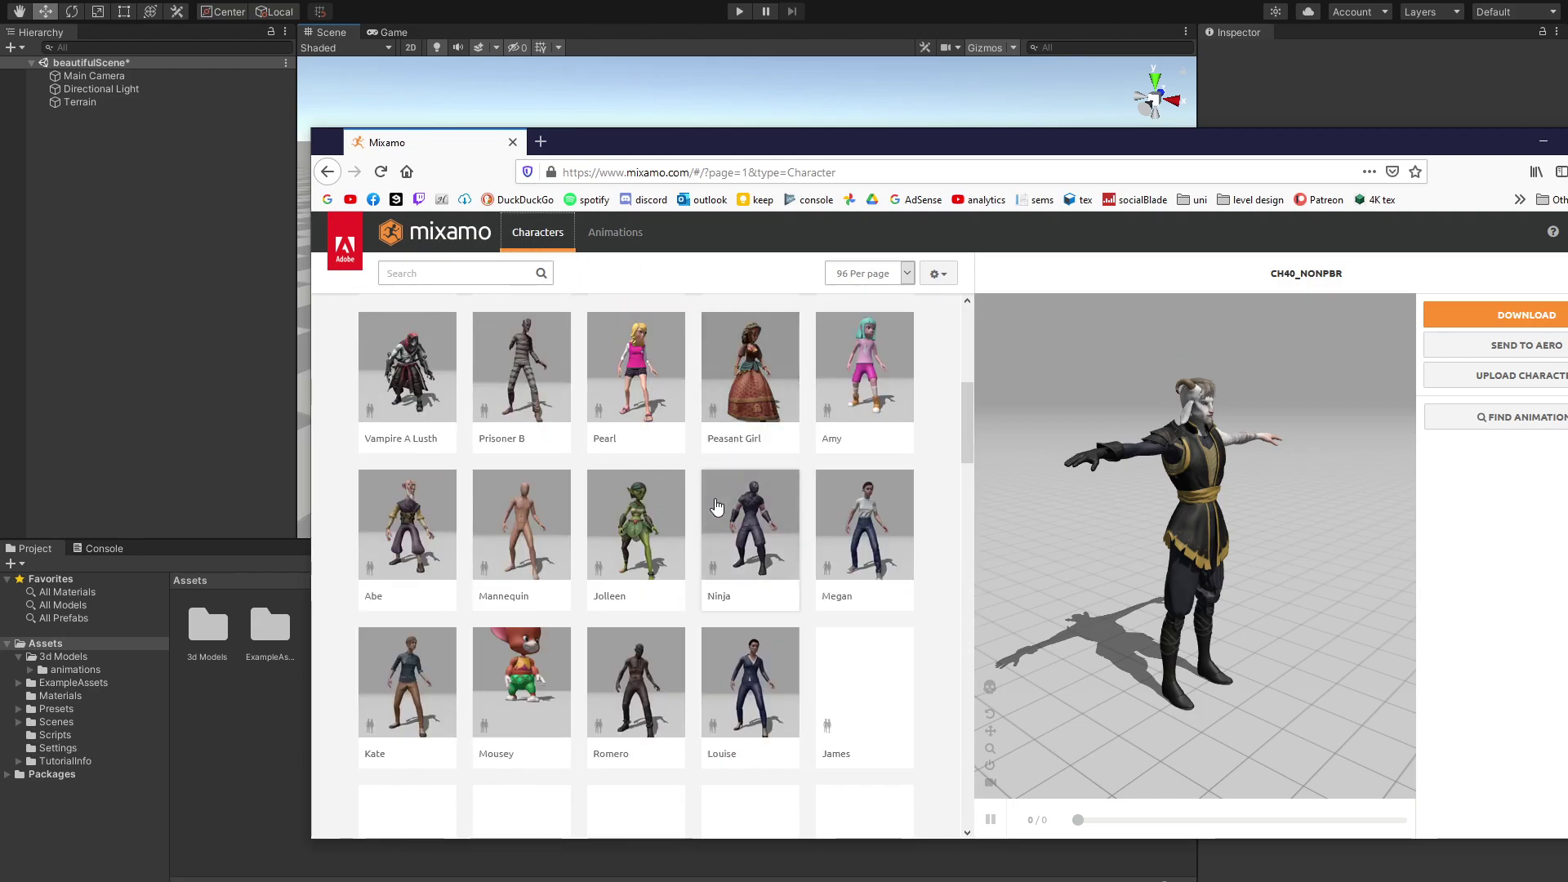
{"action": "left_click", "coordinate": [637, 523]}
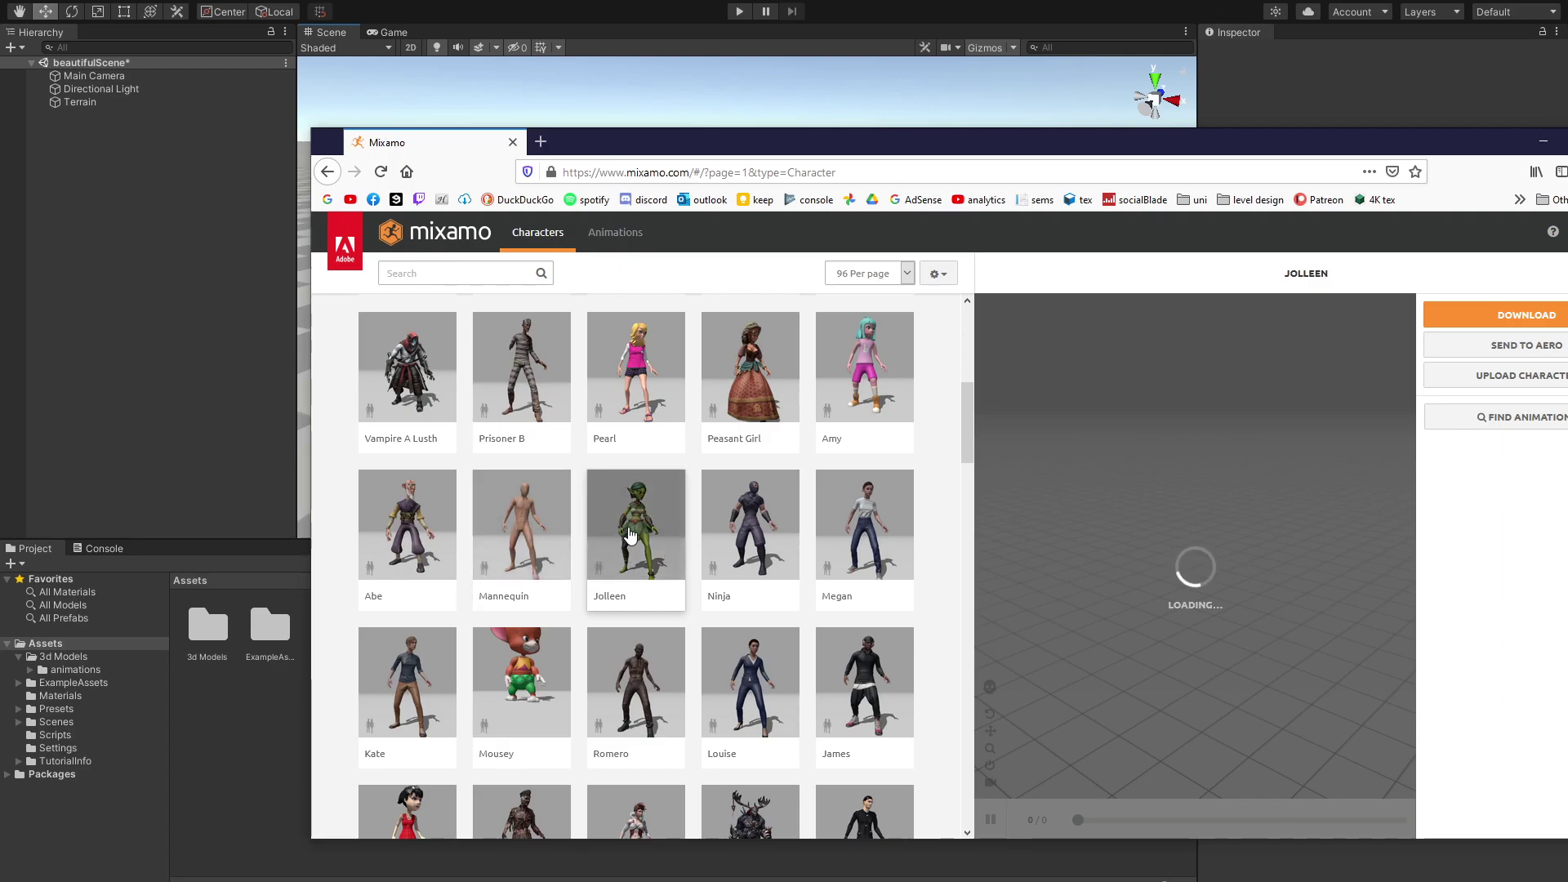
{"action": "left_click", "coordinate": [598, 237]}
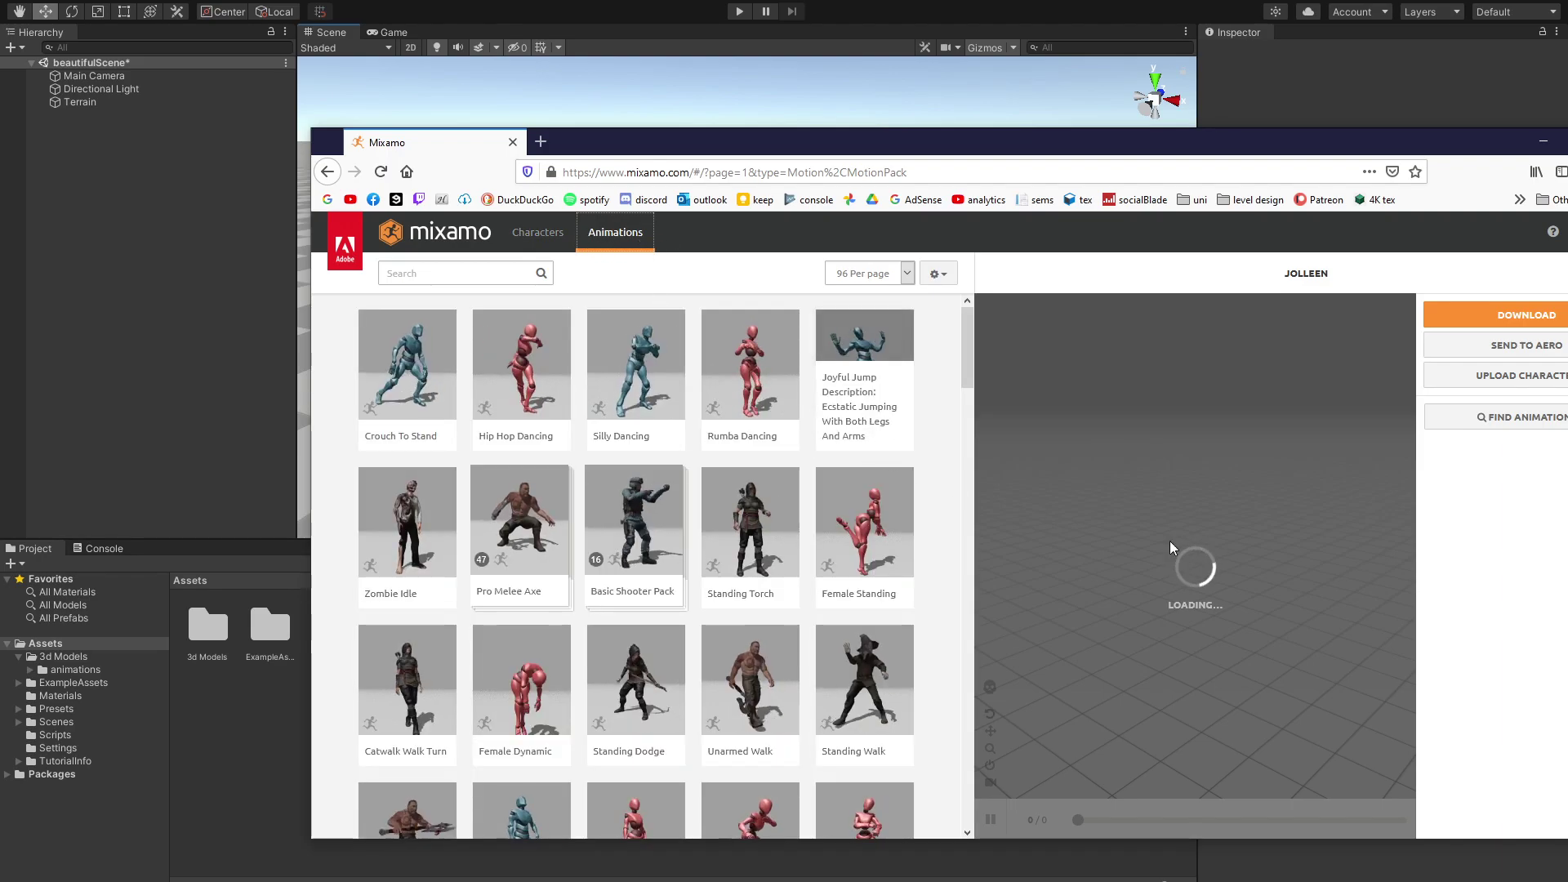
Step: Search the Mixamo animations for 'locomotion'
{"action": "left_click", "coordinate": [510, 276]}
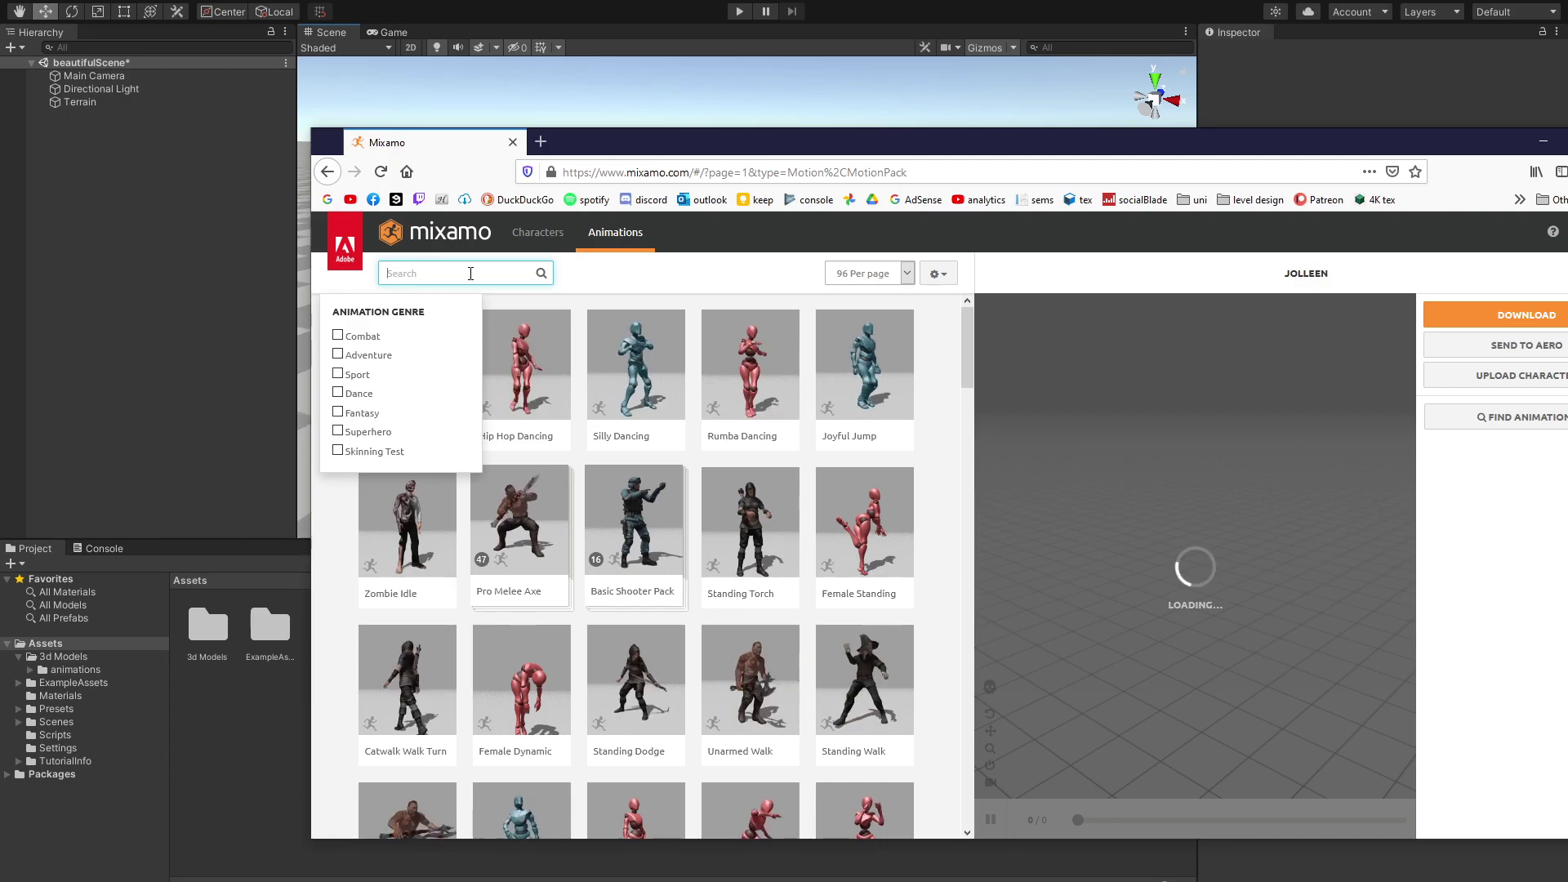
{"action": "type", "text": "locomotion"}
{"action": "key", "text": "Return"}
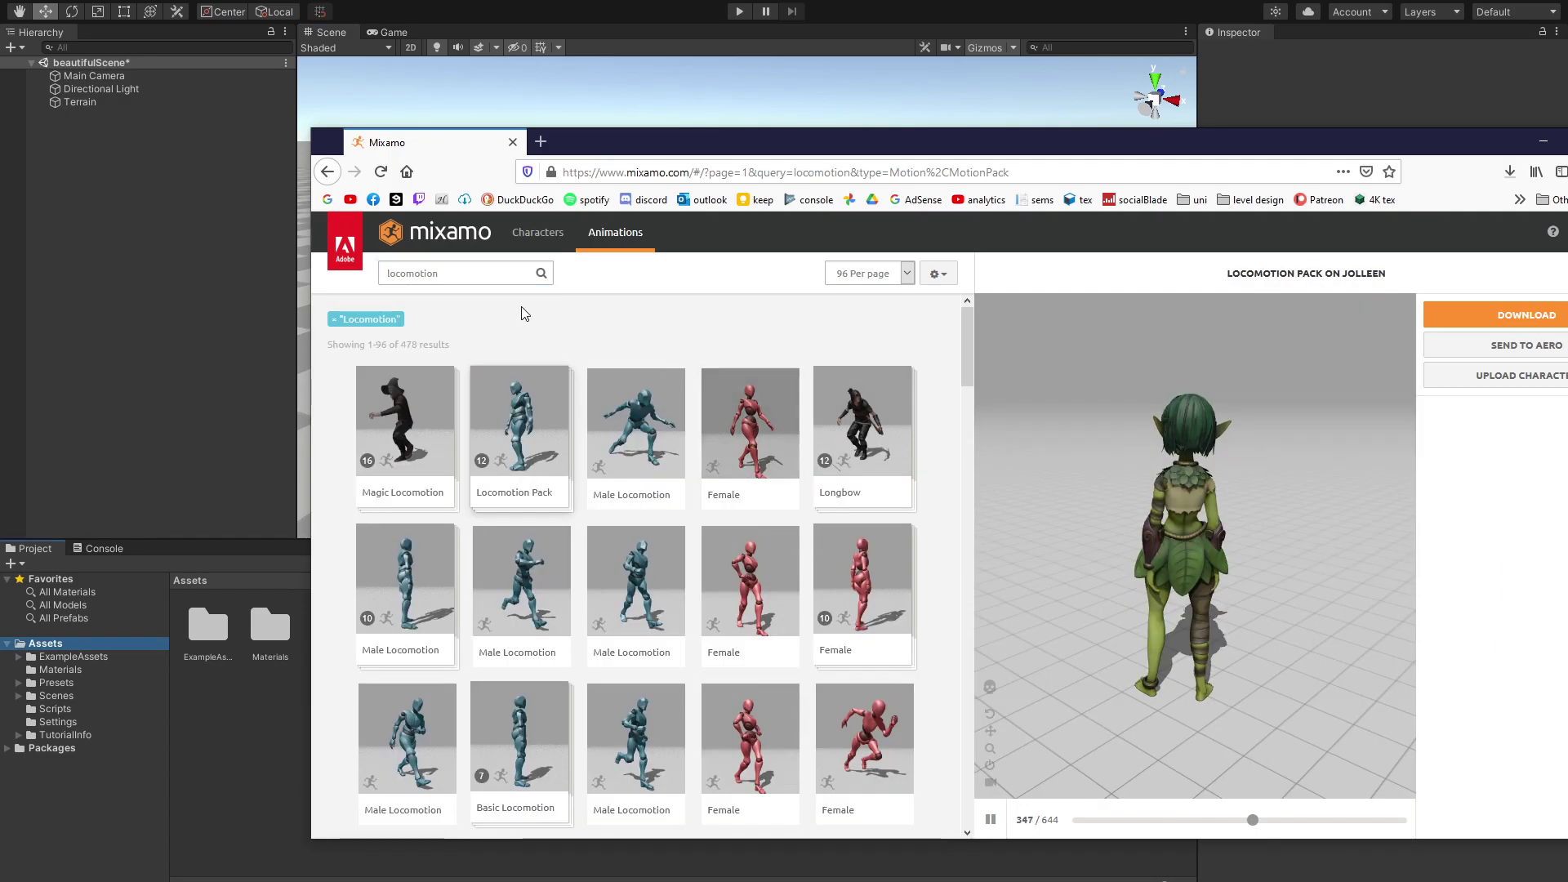
{"action": "left_click_drag", "start_coordinate": [500, 273], "coordinate": [384, 274]}
{"action": "left_click", "coordinate": [603, 309]}
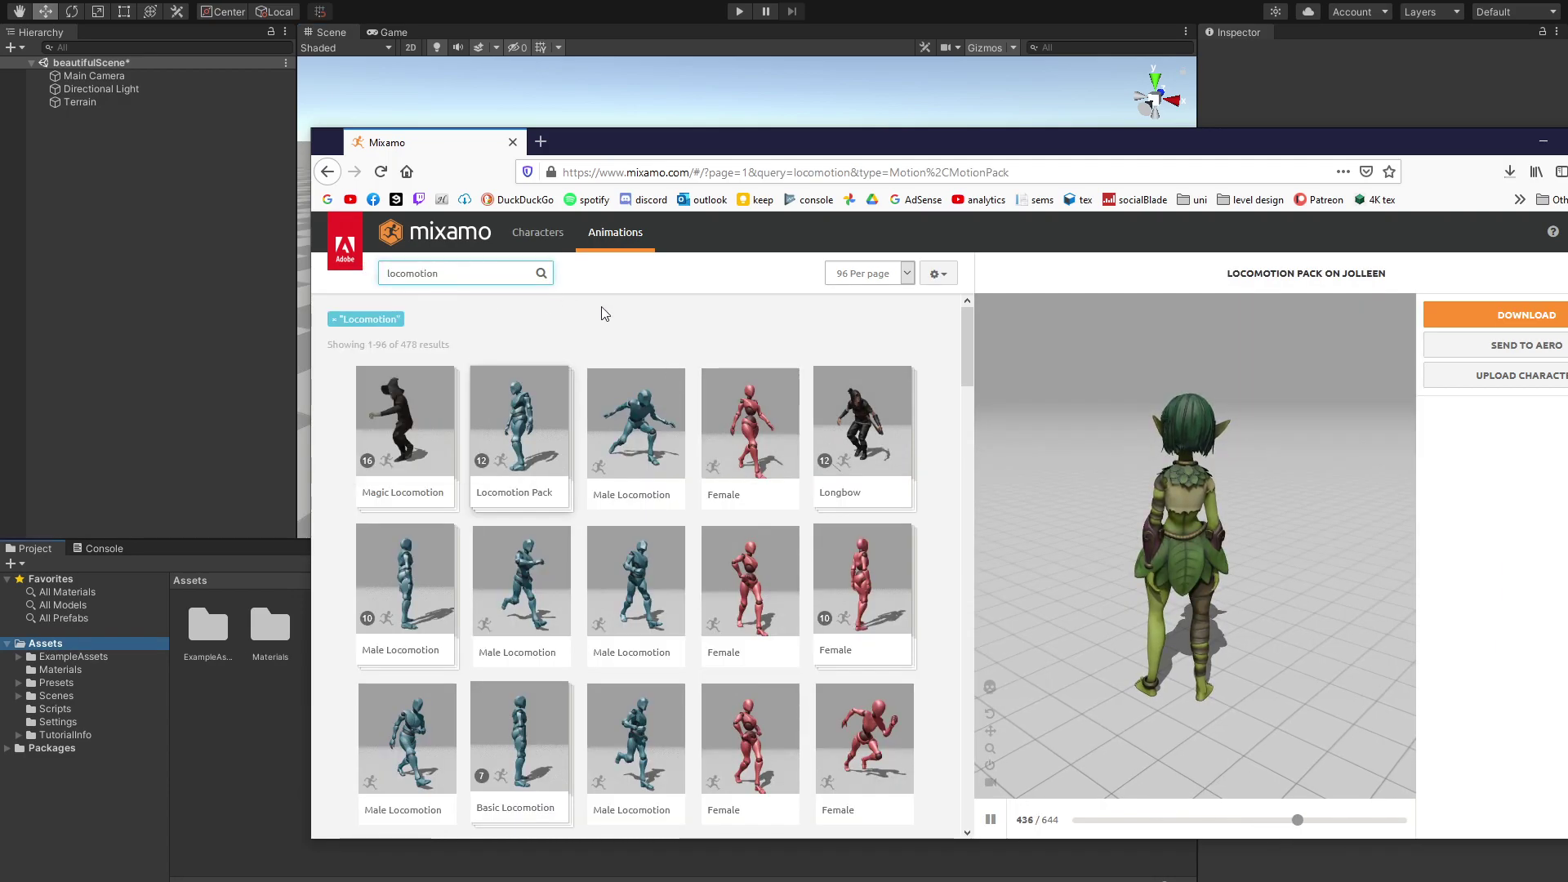
Step: Preview the Locomotion Pack on Jolleen and download it
{"action": "left_click", "coordinate": [404, 393]}
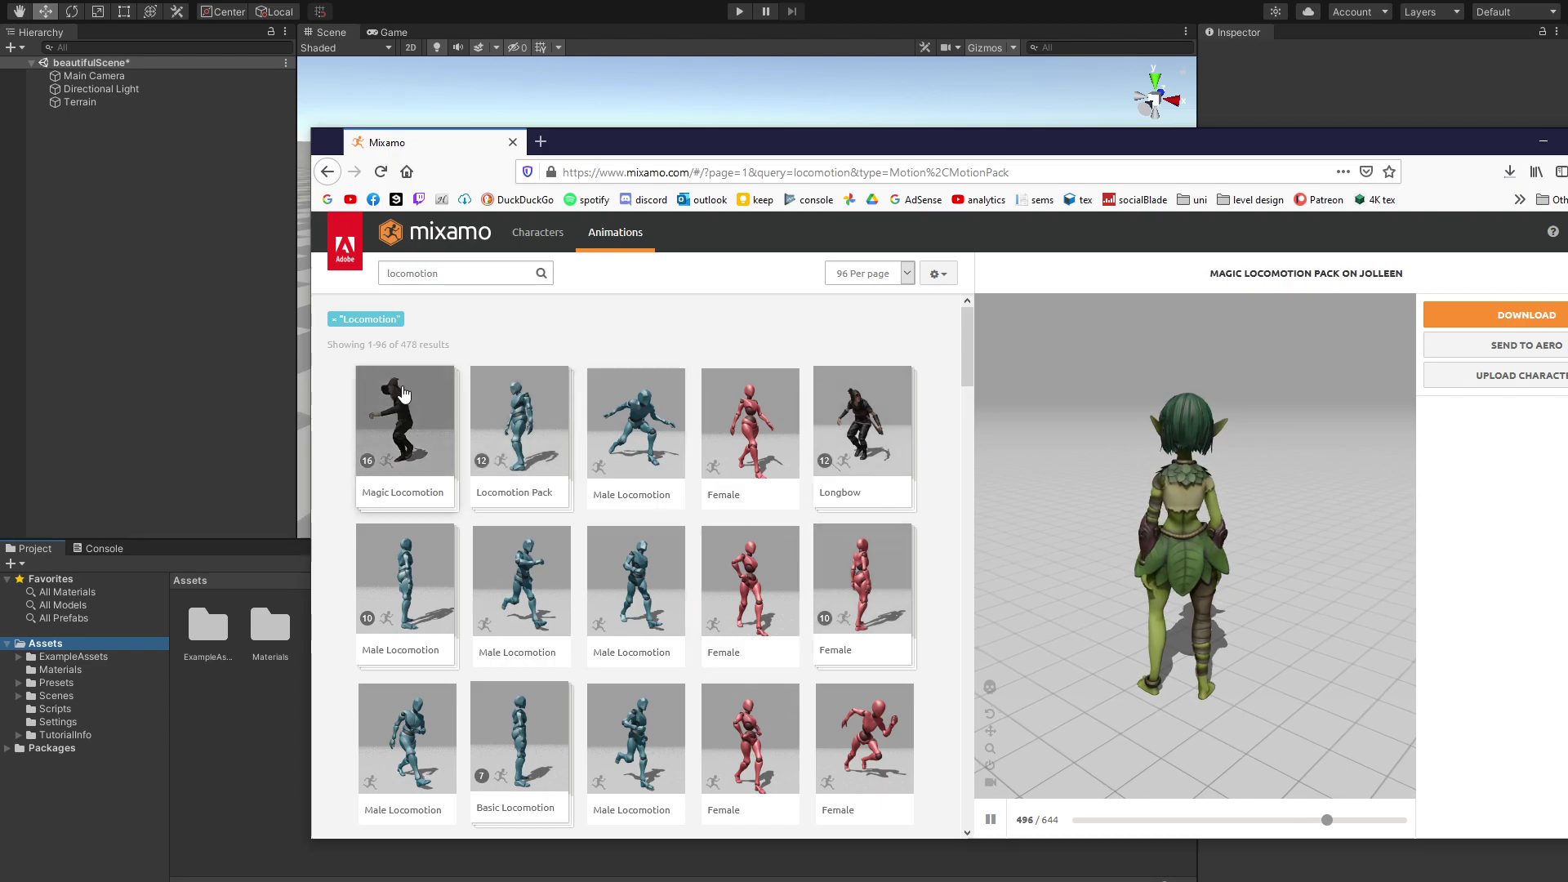
{"action": "left_click", "coordinate": [501, 449]}
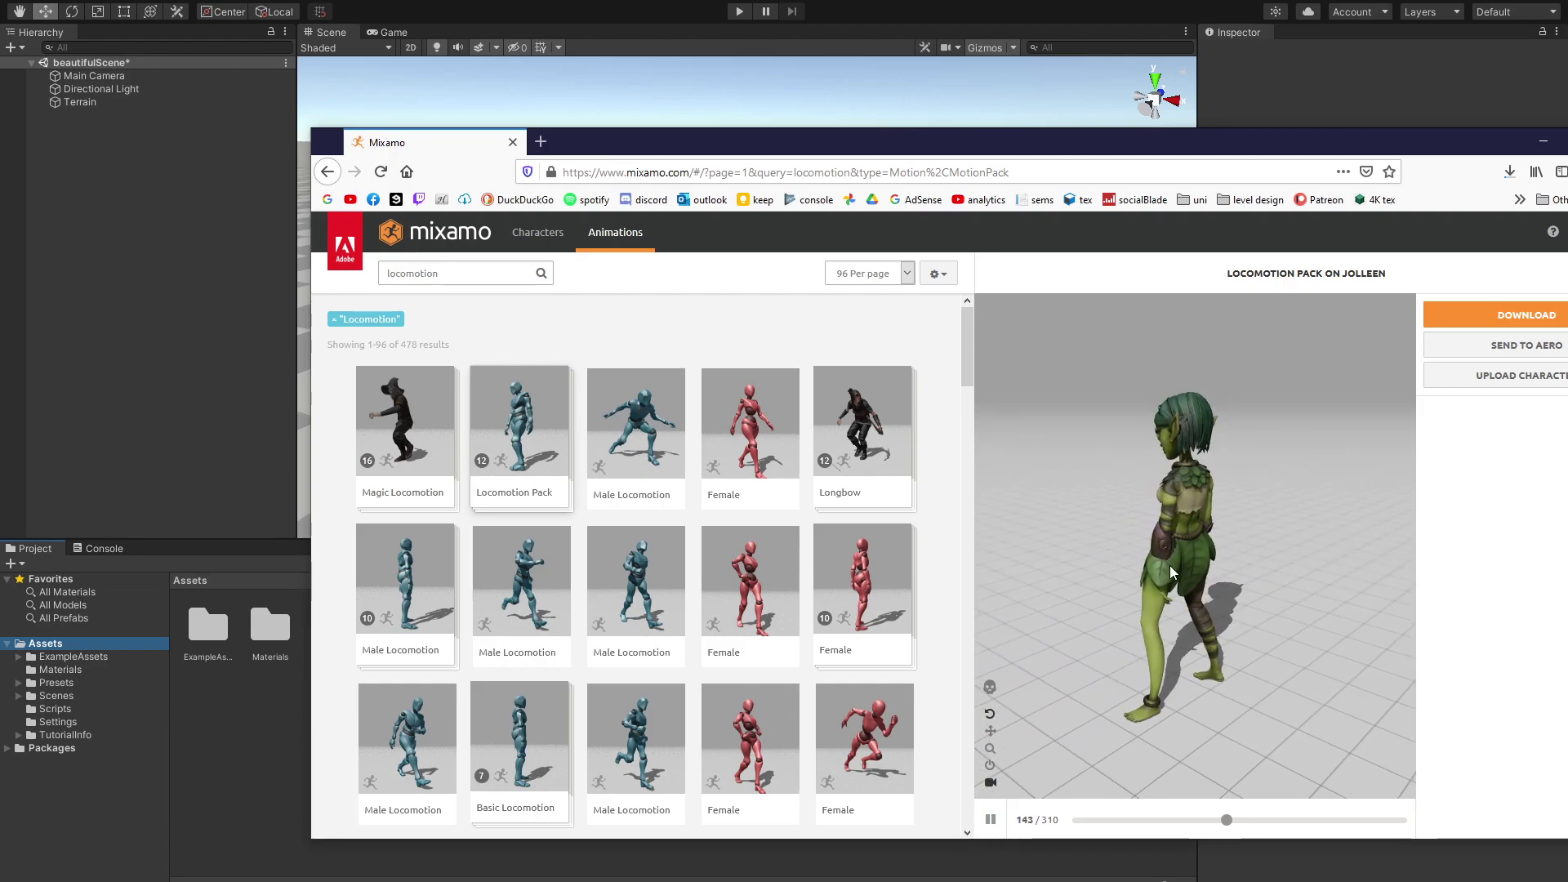
{"action": "left_click", "coordinate": [1526, 314]}
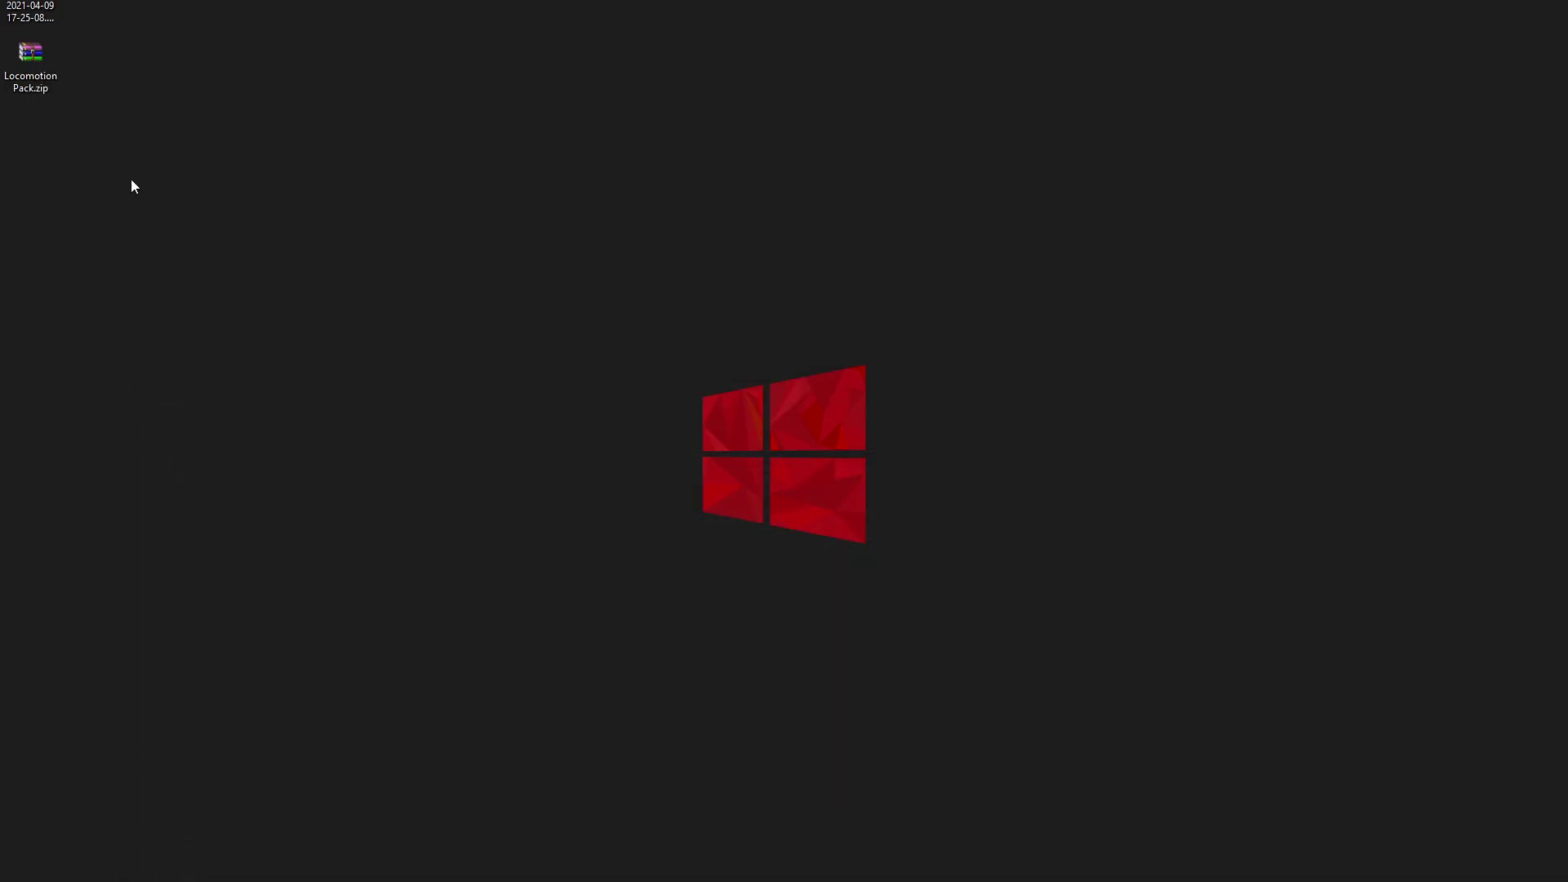
Step: Create a new desktop folder named 'animations'
{"action": "left_click_drag", "start_coordinate": [52, 70], "coordinate": [349, 75]}
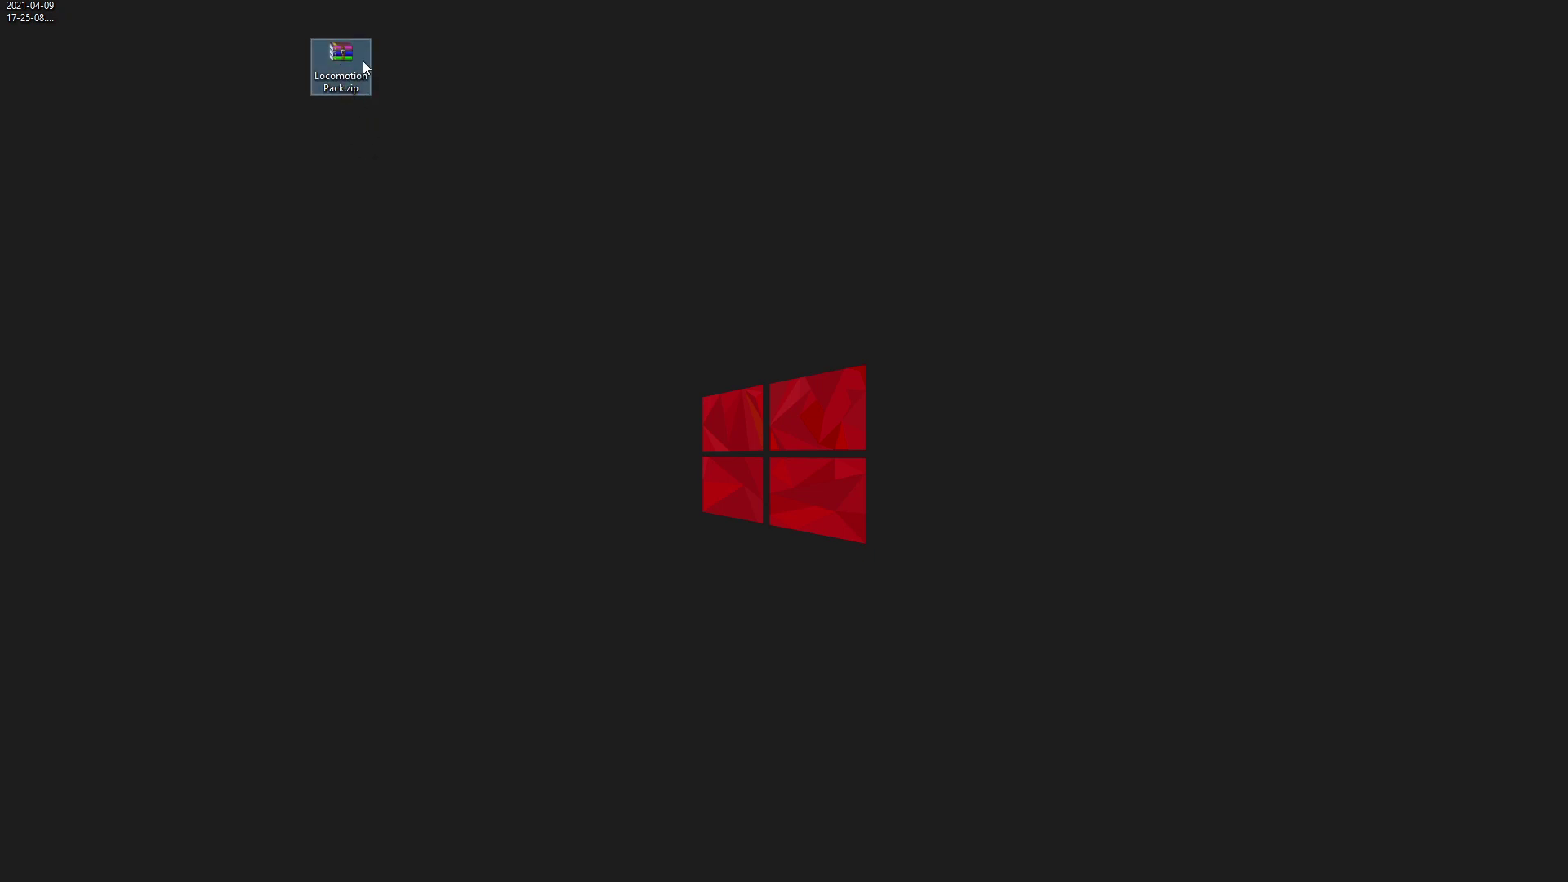
{"action": "right_click", "coordinate": [209, 189]}
{"action": "mouse_move", "coordinate": [286, 353]}
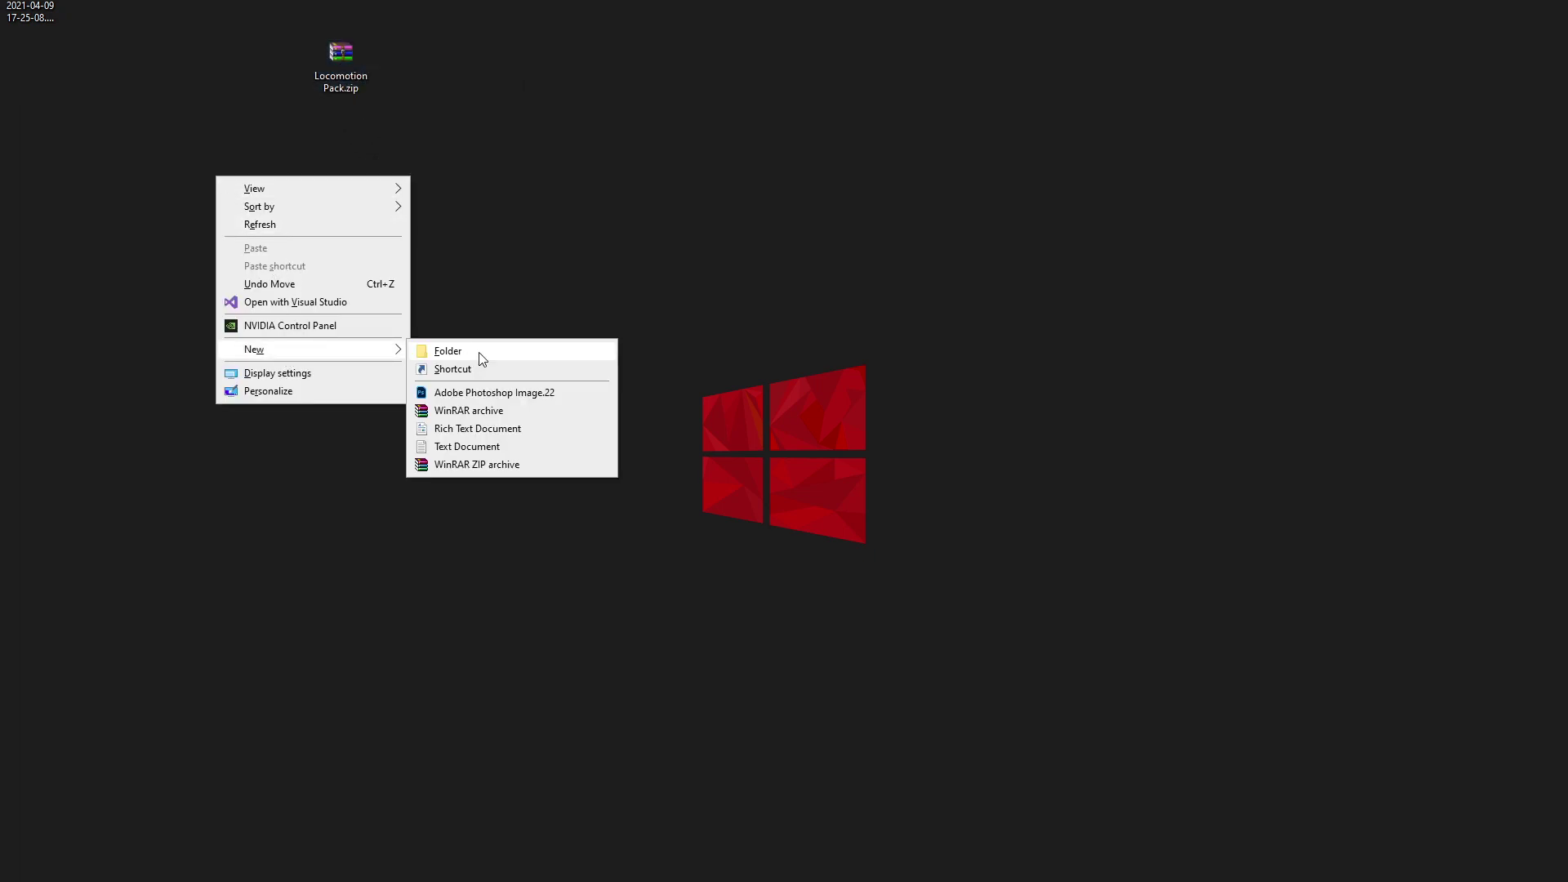
{"action": "left_click", "coordinate": [482, 353]}
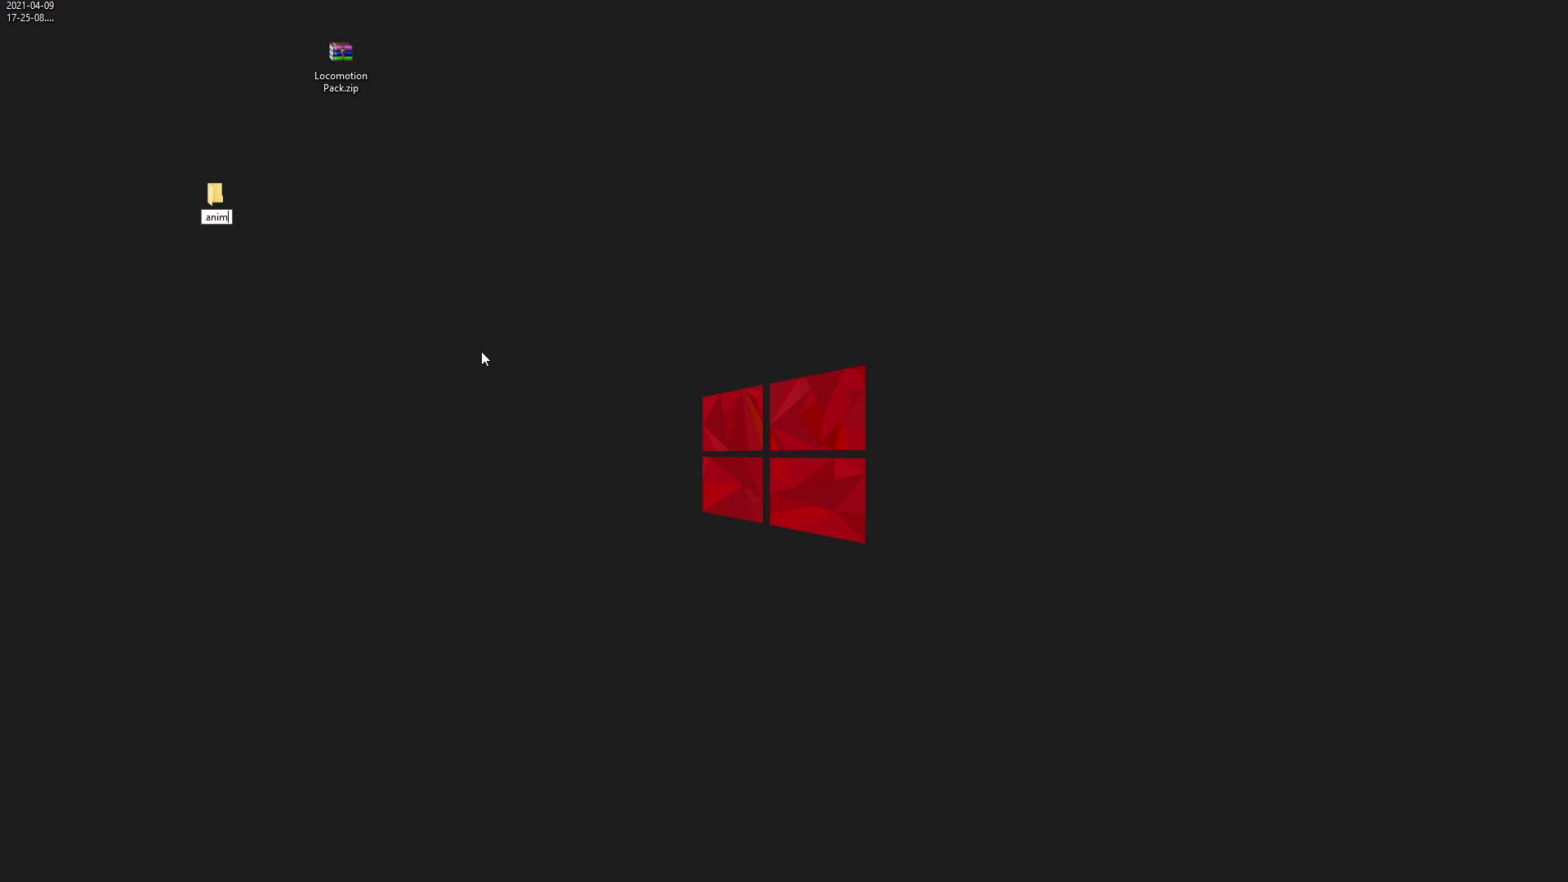
{"action": "type", "text": "animations"}
Step: Extract all files from Locomotion Pack.zip into the animations folder using WinRAR
{"action": "double_click", "coordinate": [356, 62]}
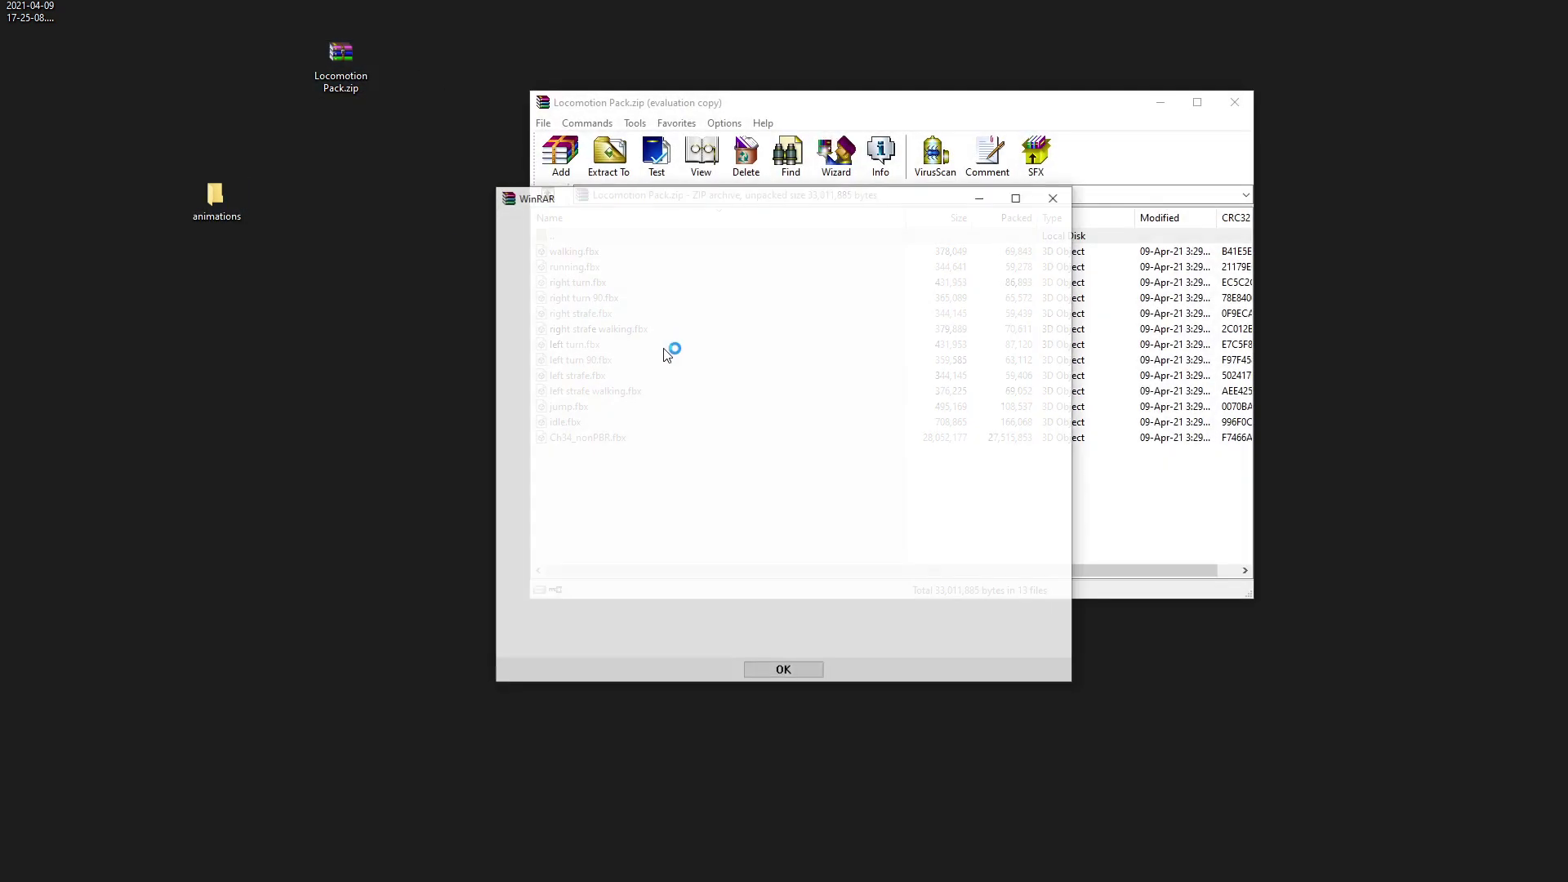
{"action": "left_click", "coordinate": [703, 419]}
{"action": "key", "text": "ctrl+a"}
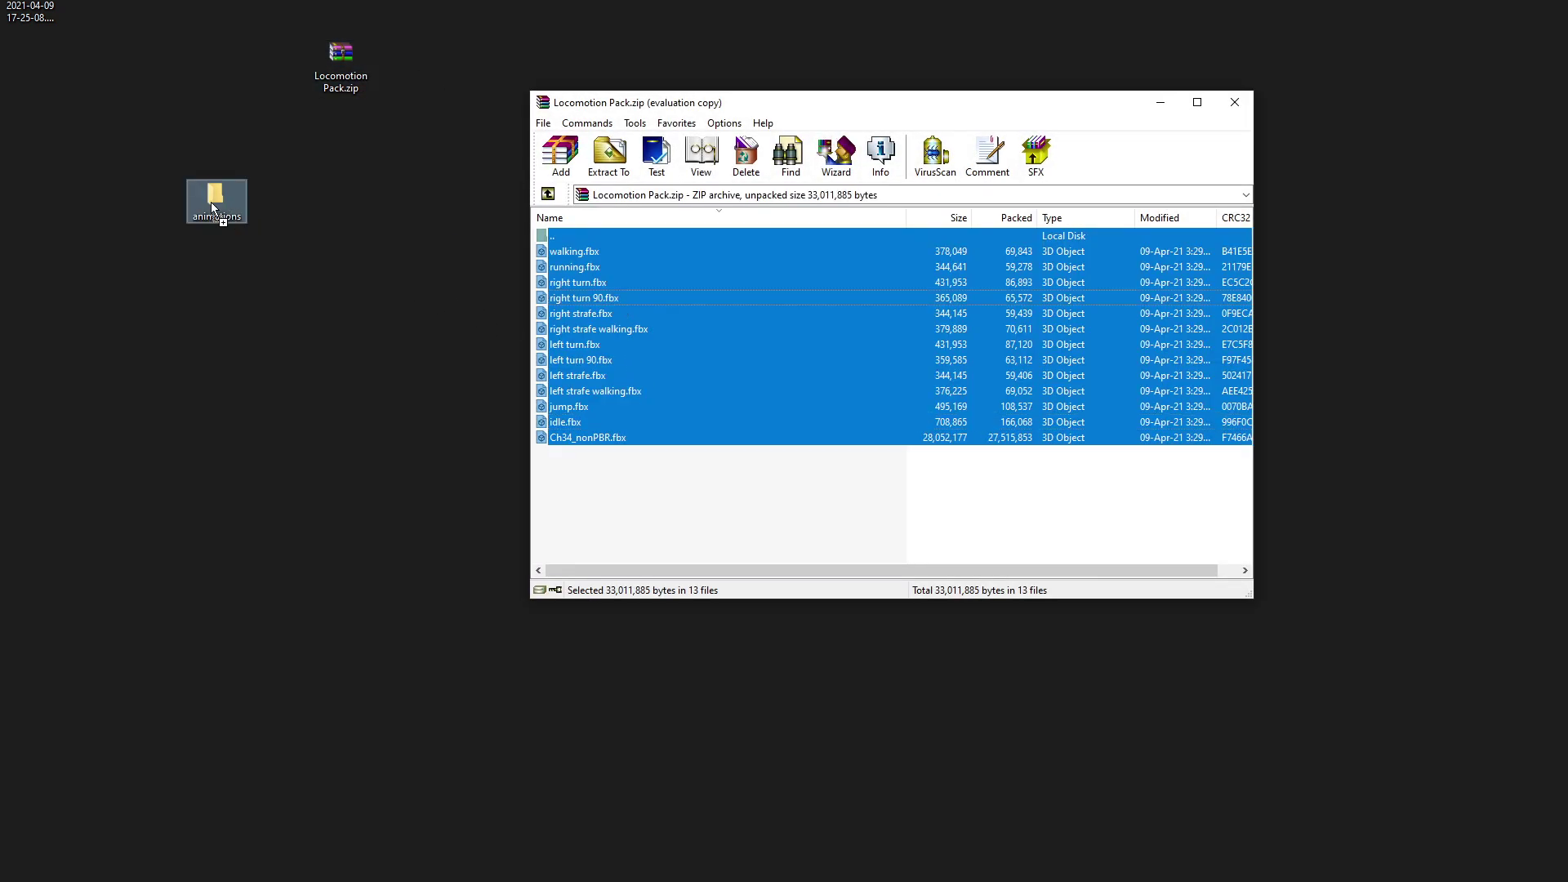
{"action": "left_click_drag", "start_coordinate": [211, 203], "coordinate": [209, 202]}
{"action": "key", "text": "Escape"}
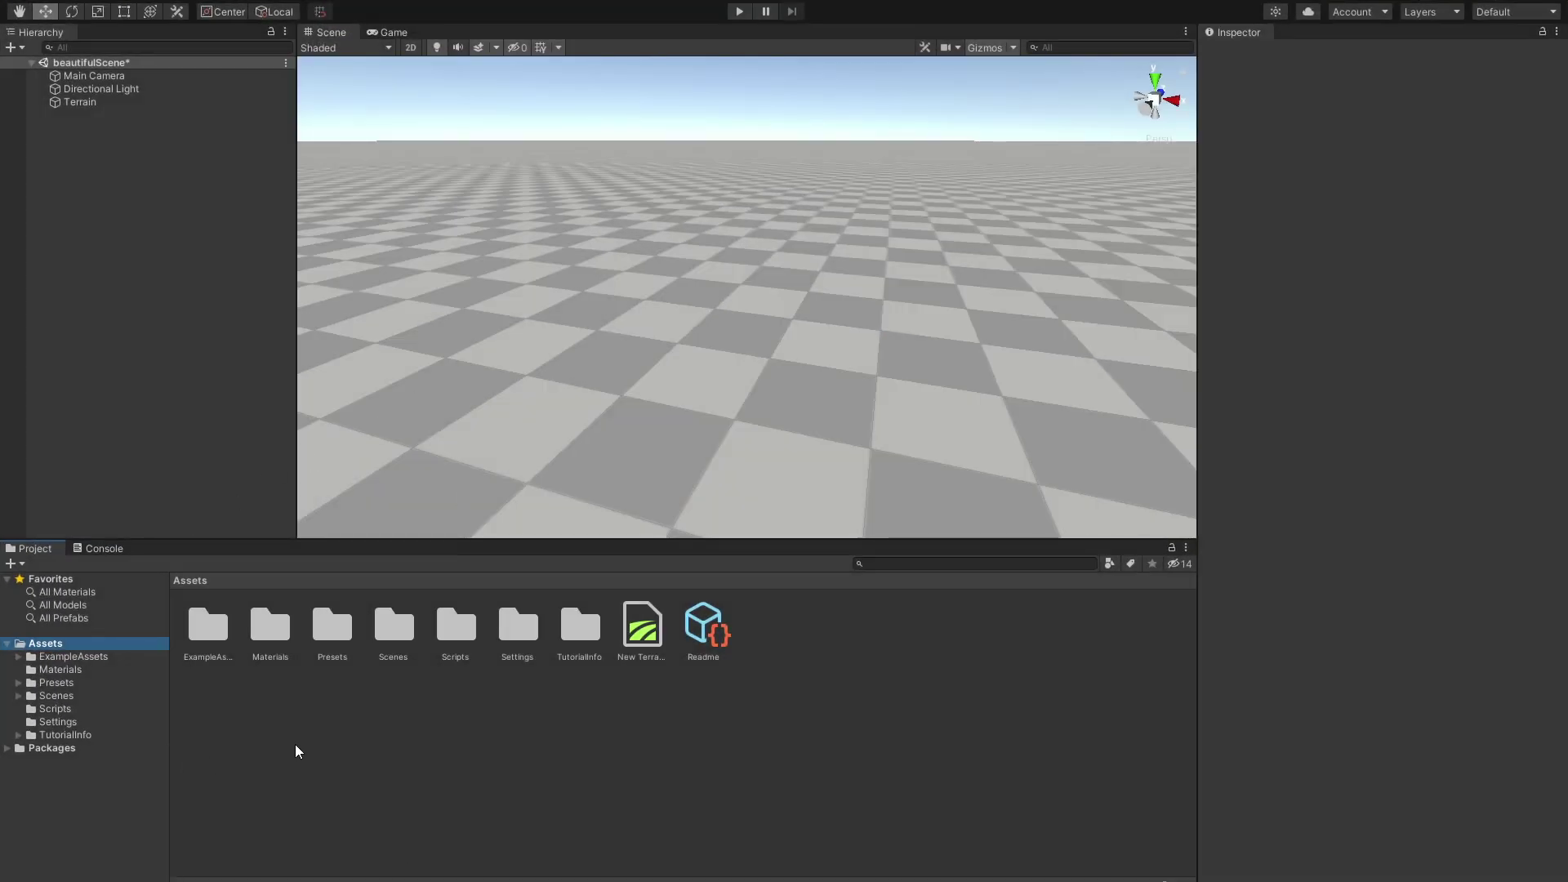
Step: Create a '3d Models' folder in Assets and drag the animations folder into the project
{"action": "right_click", "coordinate": [296, 745]}
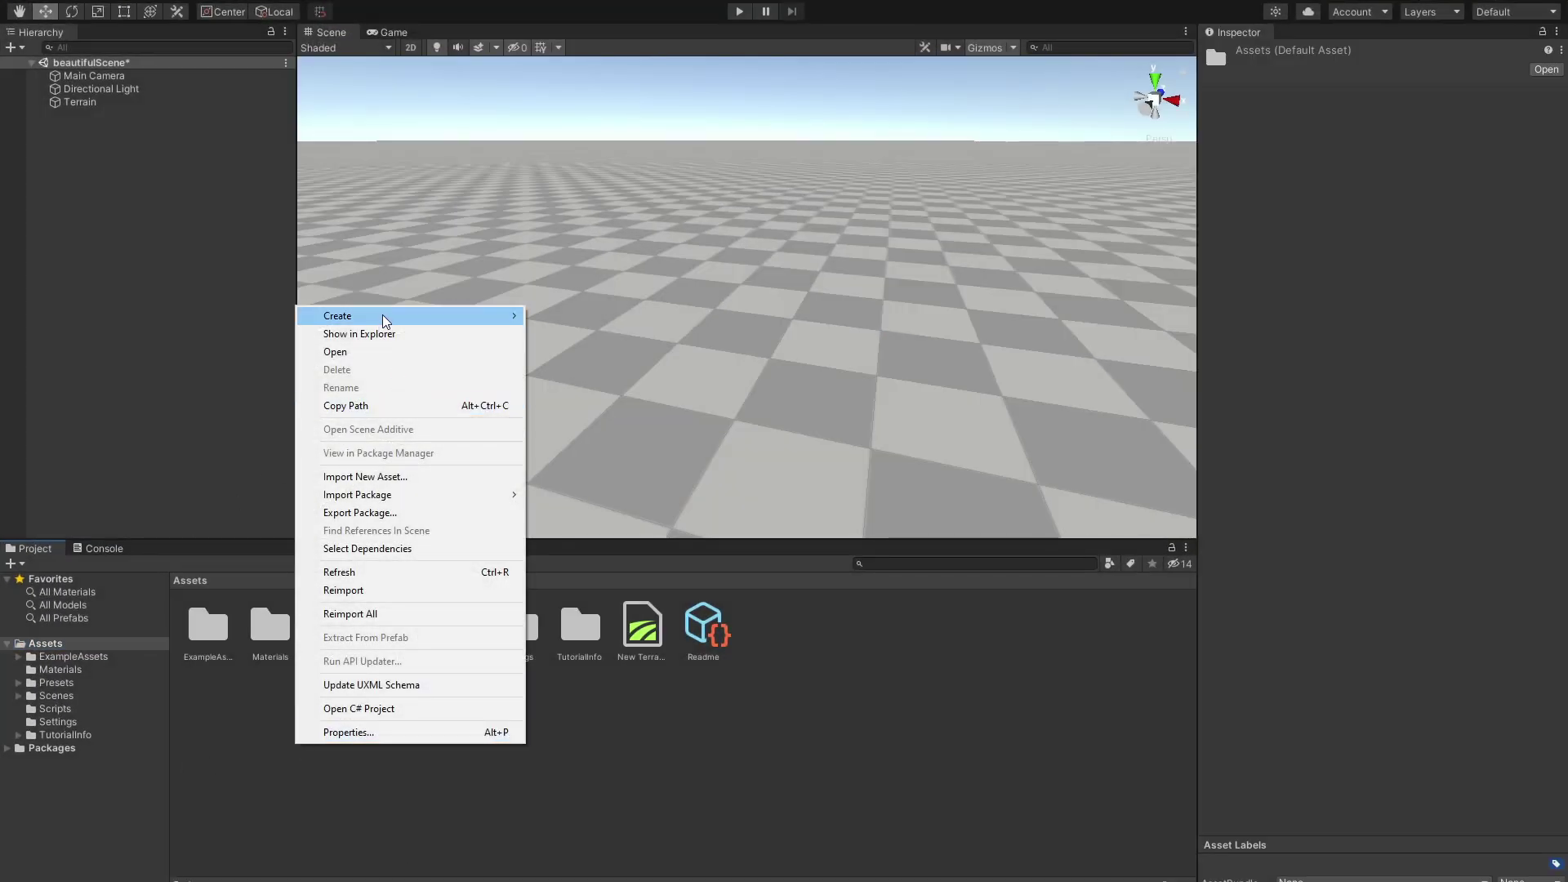
{"action": "mouse_move", "coordinate": [384, 320]}
{"action": "left_click", "coordinate": [607, 237]}
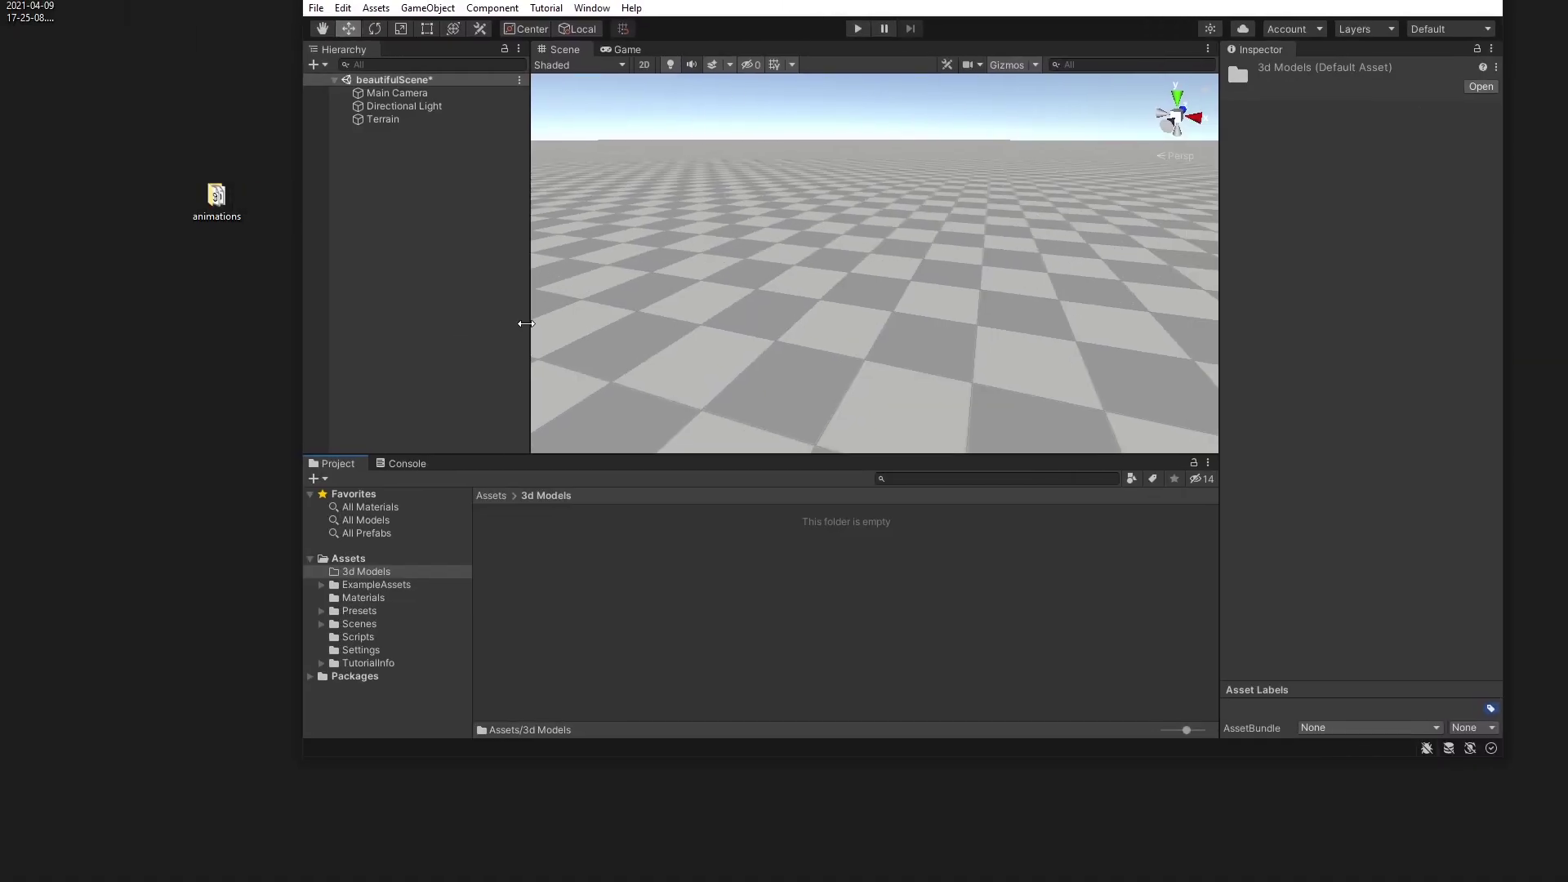
{"action": "left_click_drag", "start_coordinate": [214, 215], "coordinate": [566, 588]}
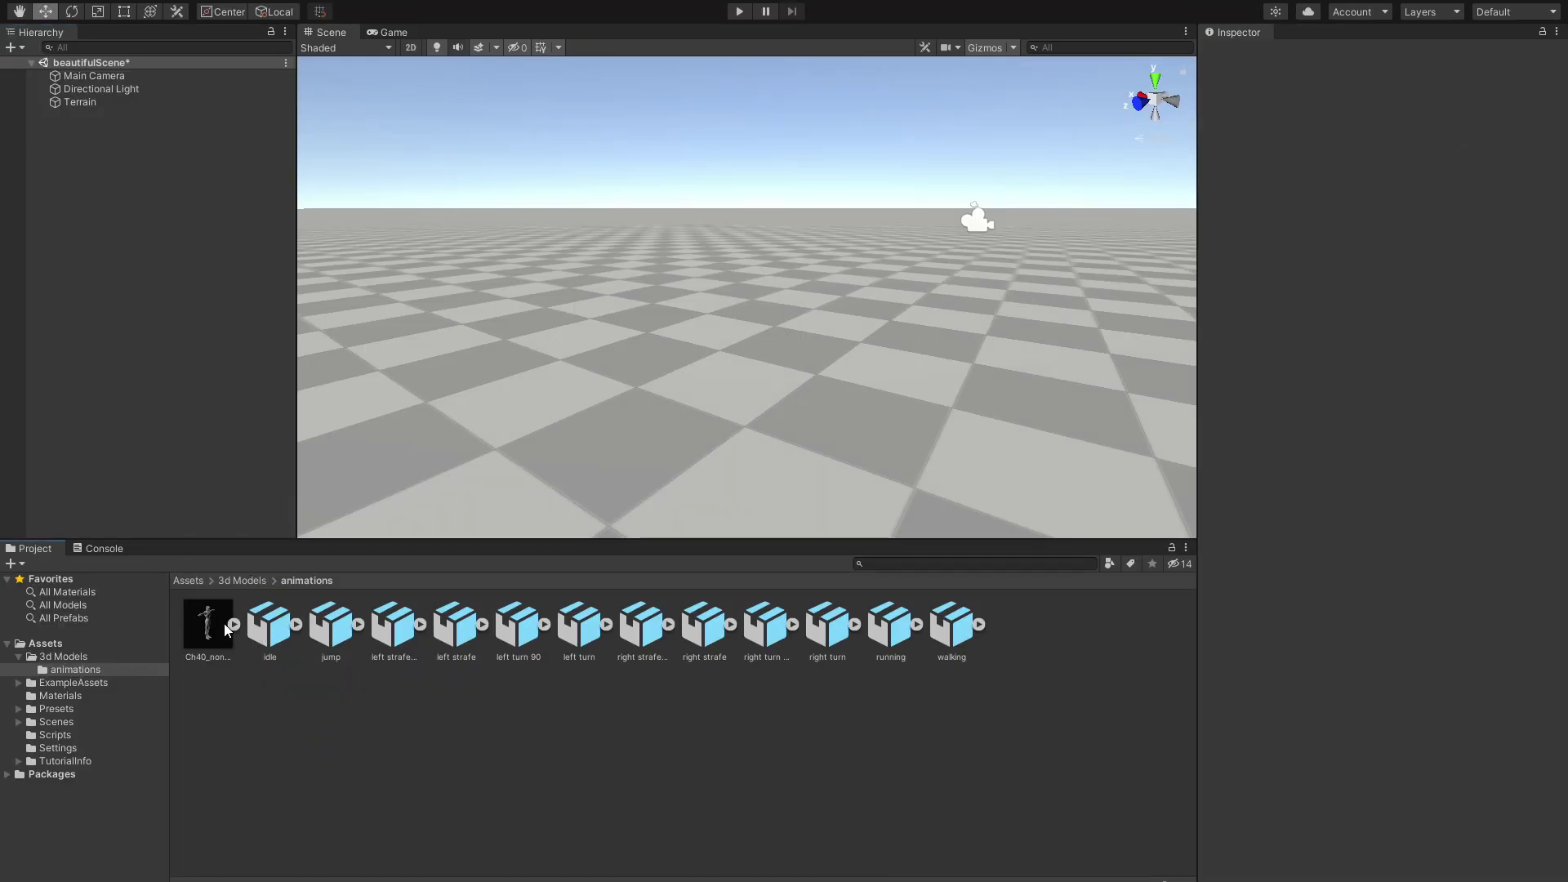
Step: Drag the Ch40_nonPBR model from the animations folder into the Hierarchy to place it in the scene
{"action": "left_click", "coordinate": [192, 657]}
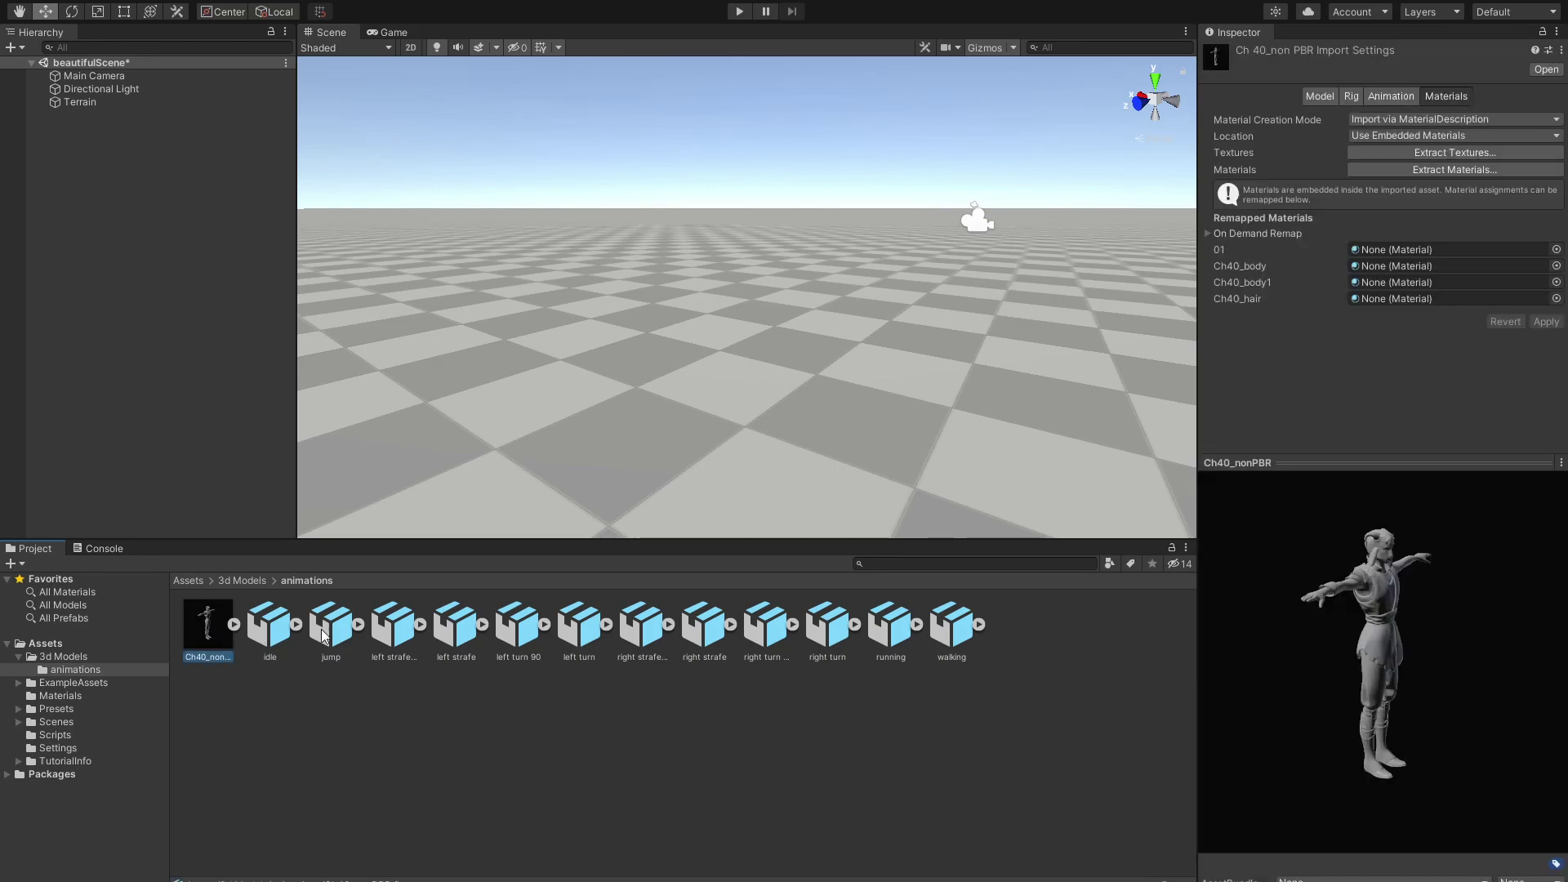
{"action": "left_click_drag", "start_coordinate": [1478, 557], "coordinate": [1331, 571]}
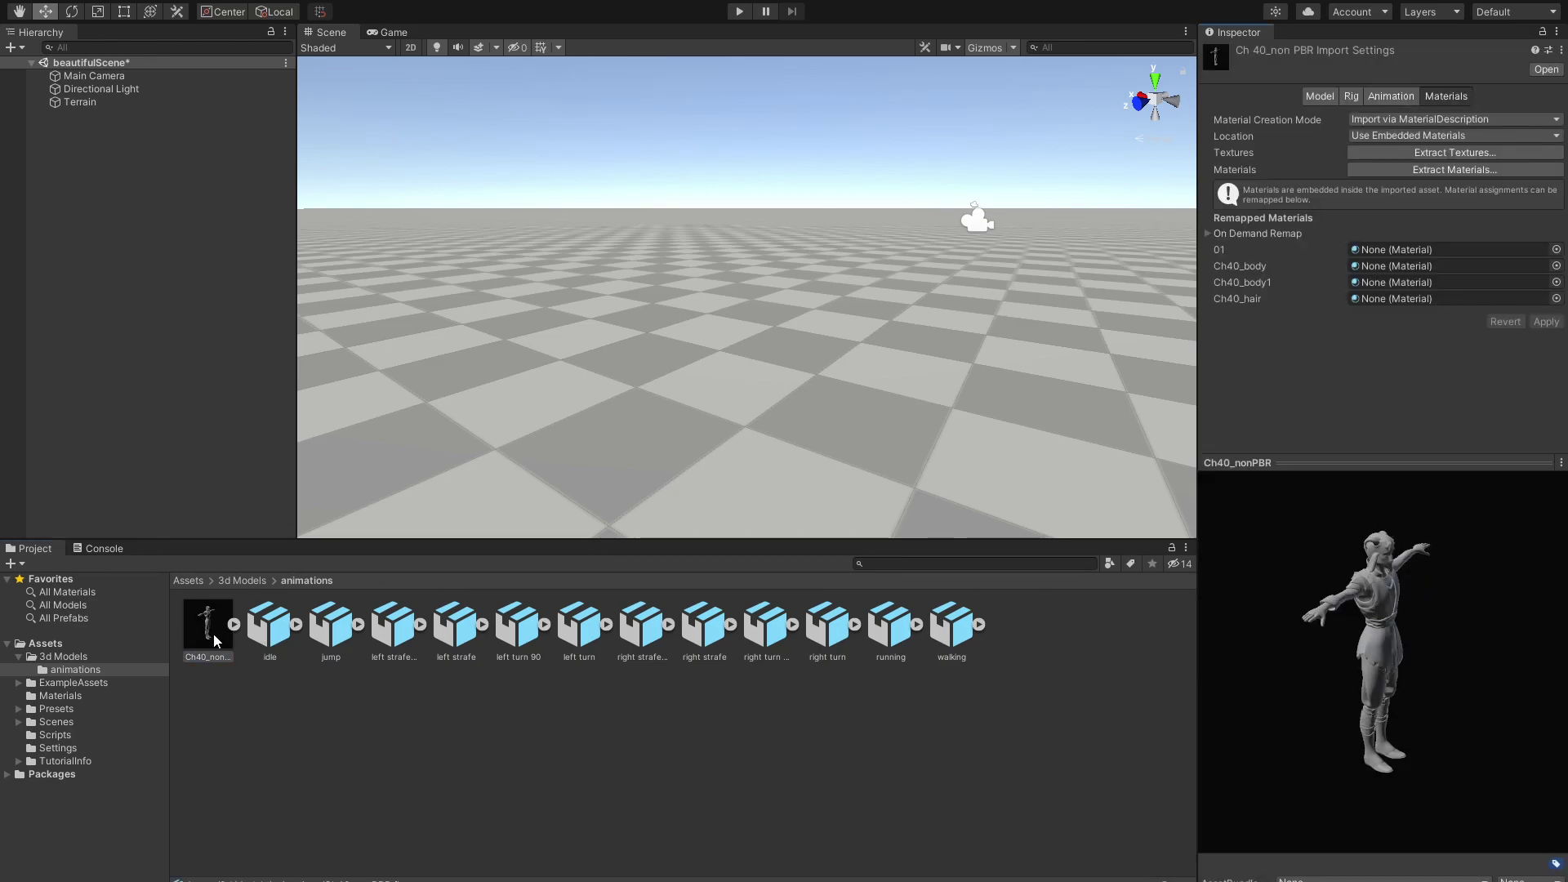
{"action": "left_click_drag", "start_coordinate": [220, 621], "coordinate": [213, 410]}
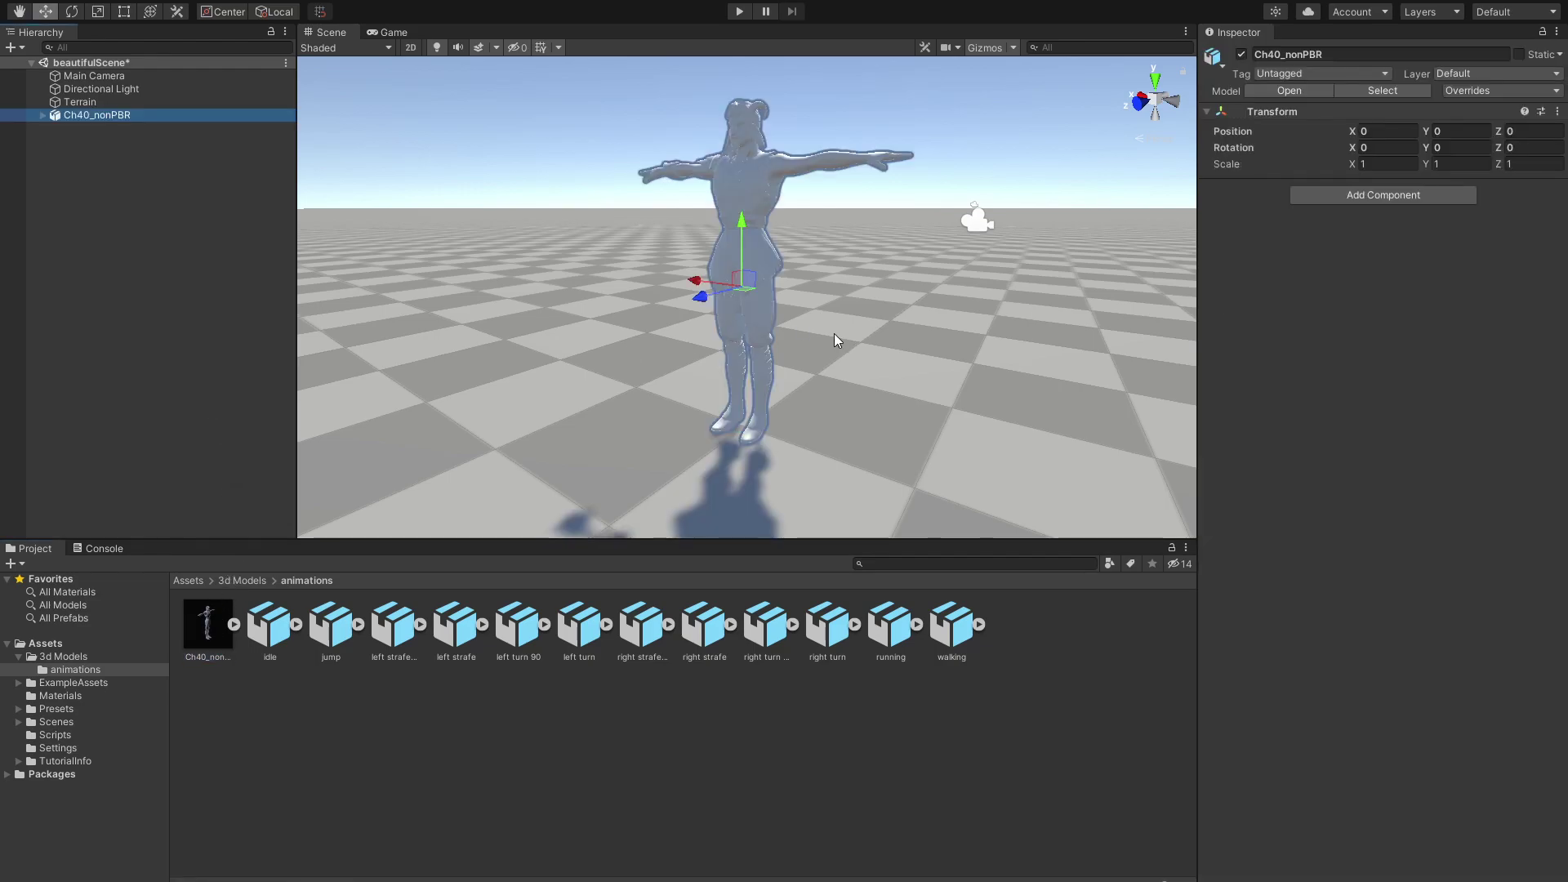
{"action": "left_click_drag", "start_coordinate": [835, 334], "coordinate": [644, 248], "text": "alt"}
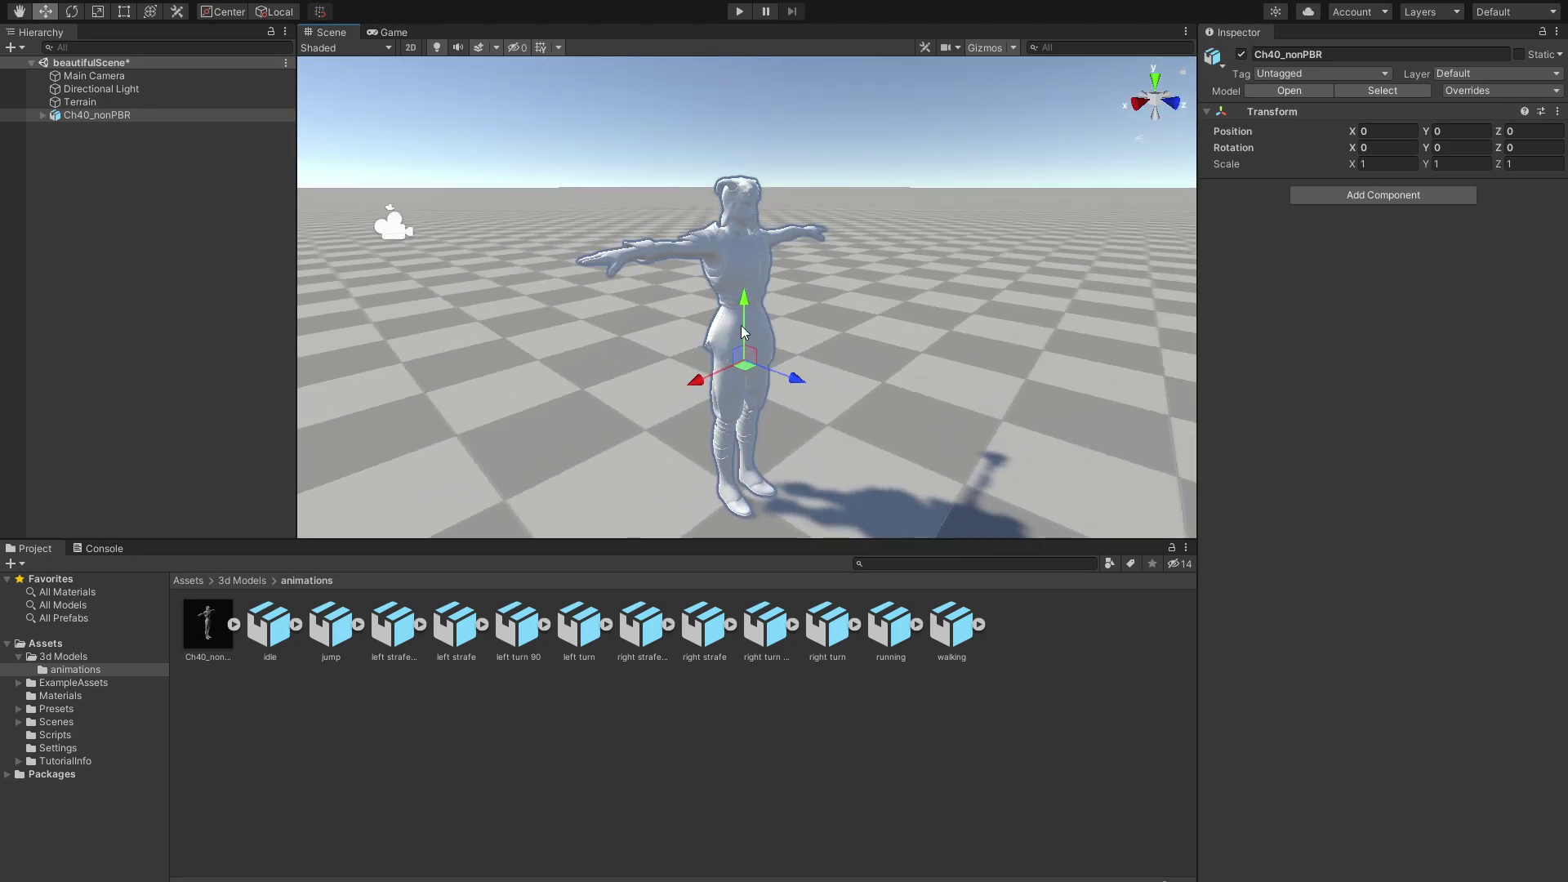
{"action": "left_click", "coordinate": [227, 629]}
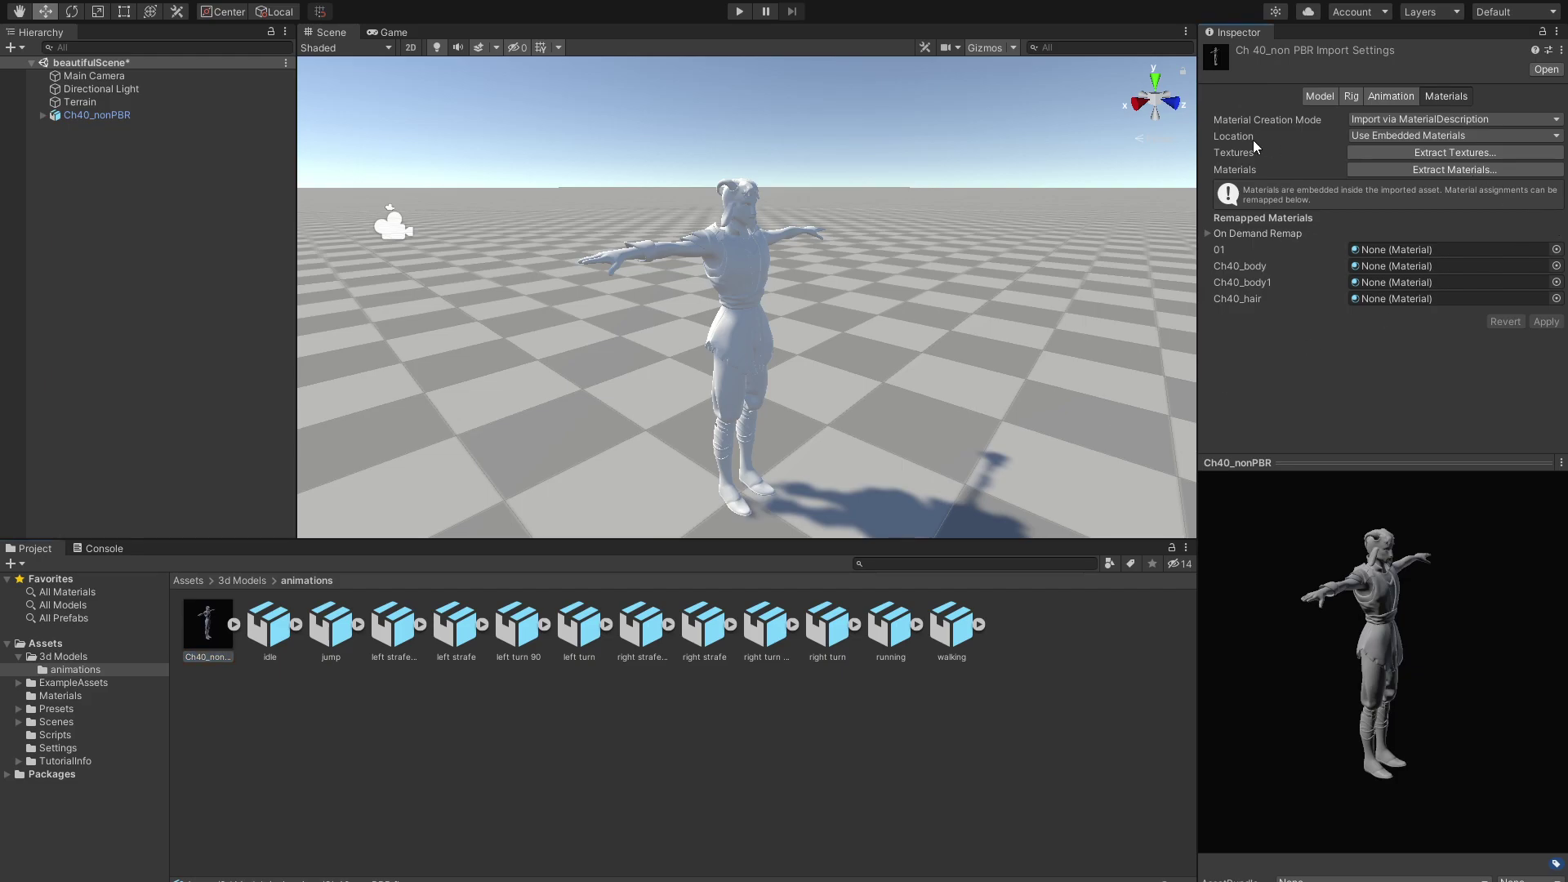
Step: Set the Materials Location to Use External Materials (Legacy), apply, and check the textured character
{"action": "left_click", "coordinate": [1397, 136]}
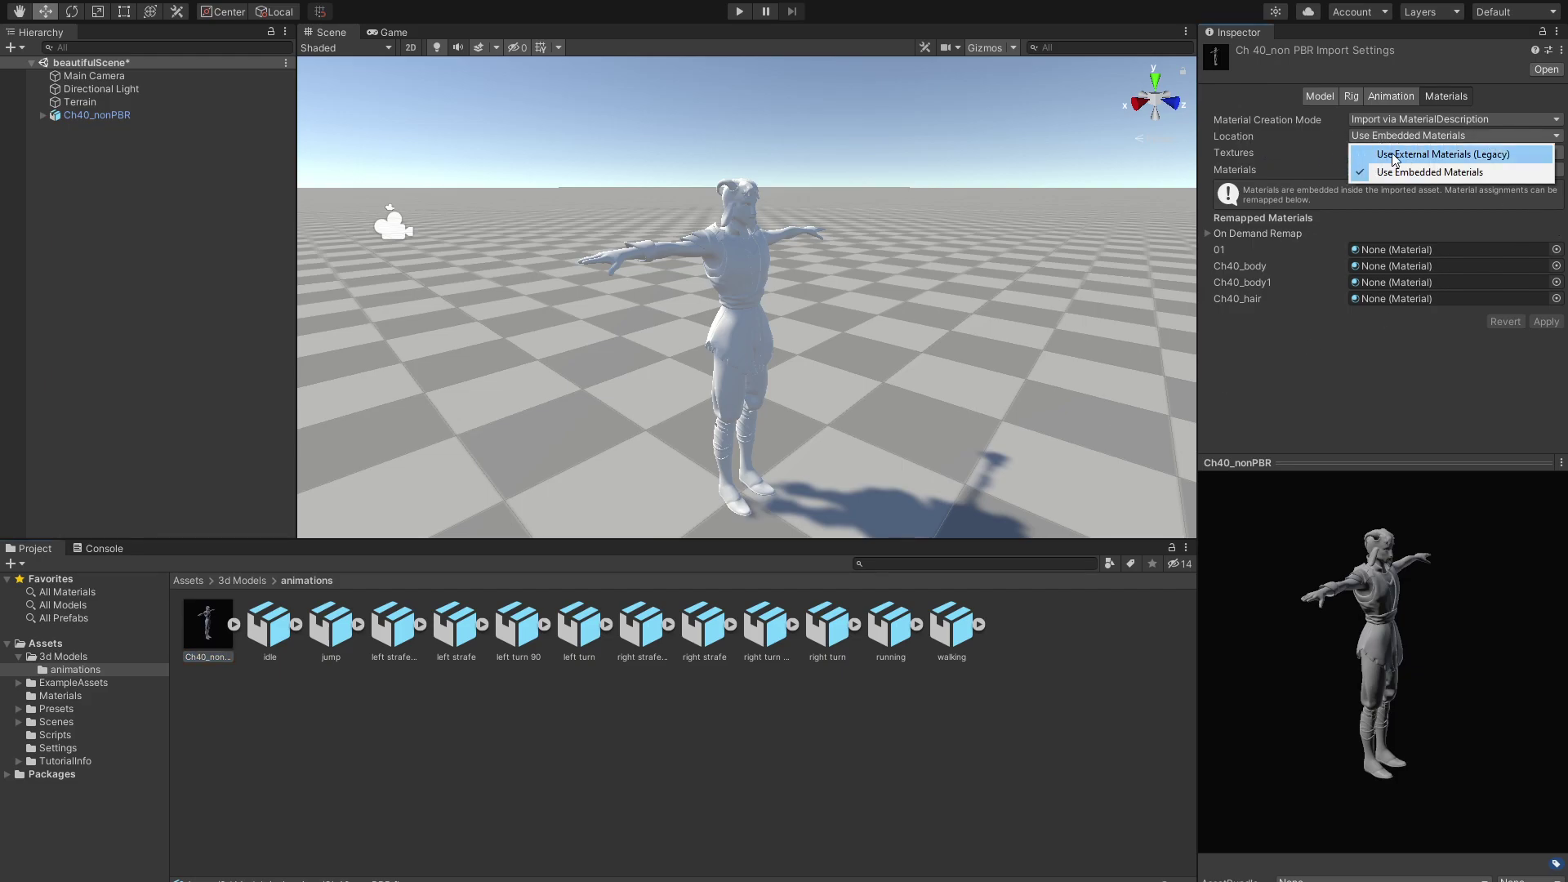
{"action": "left_click", "coordinate": [1450, 155]}
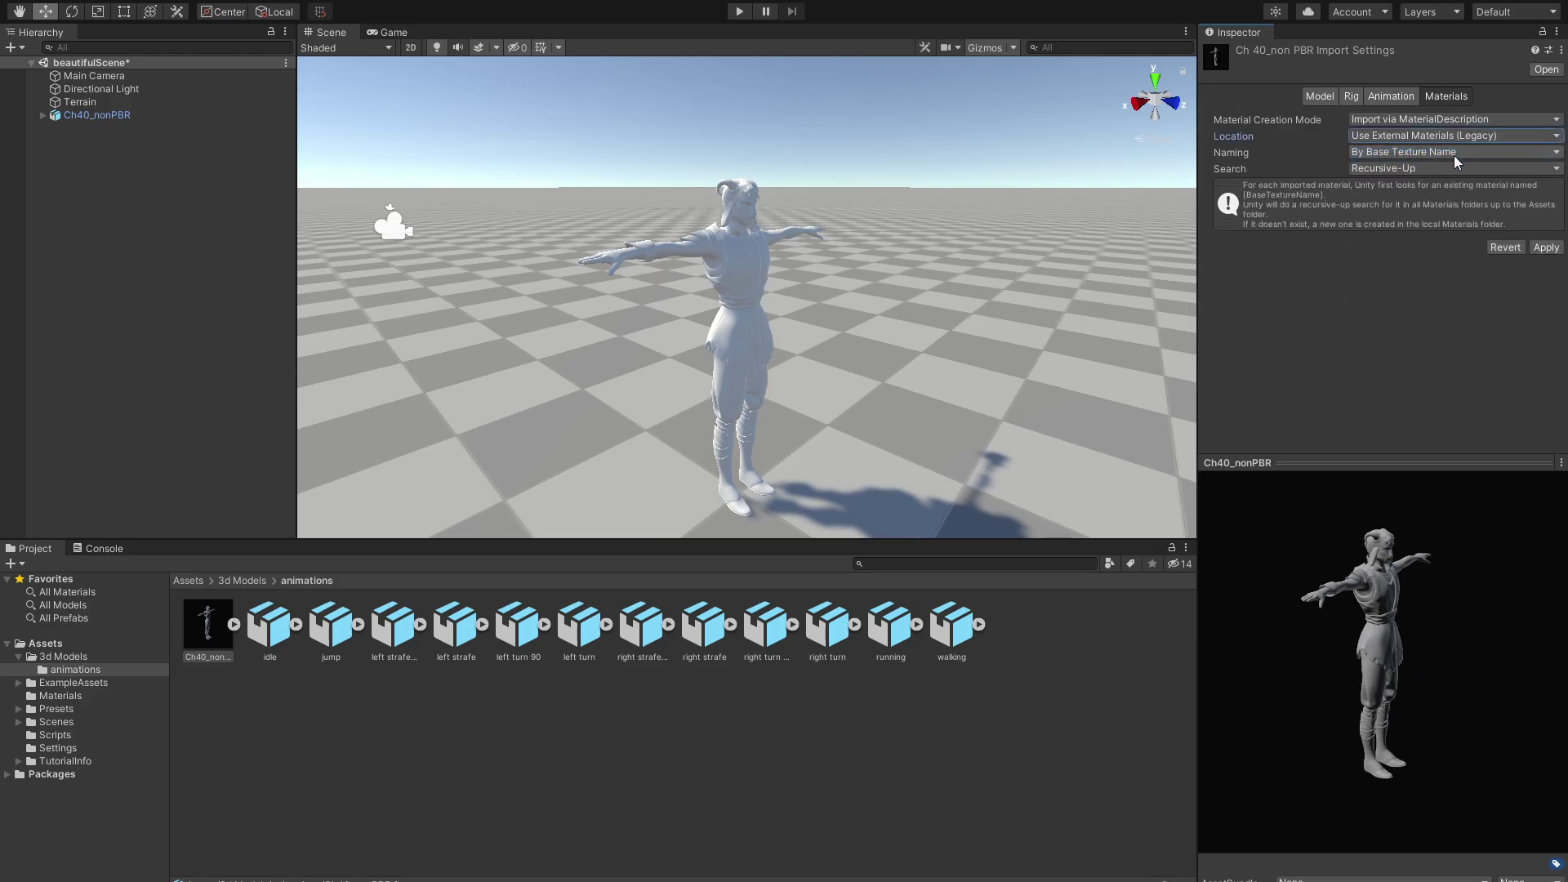
{"action": "left_click", "coordinate": [1542, 251]}
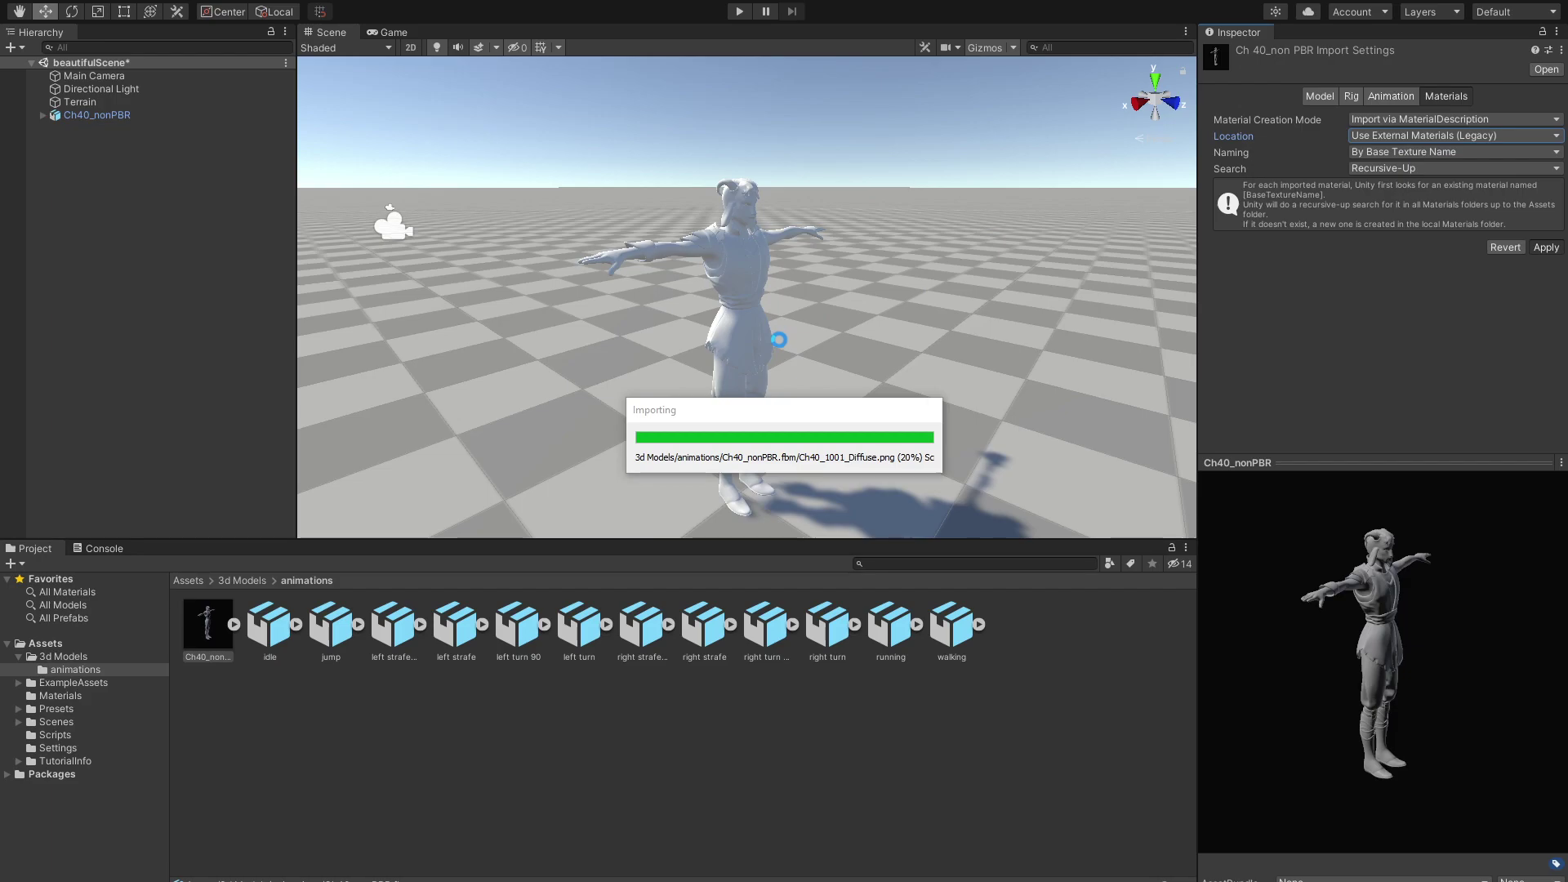
{"action": "left_click_drag", "start_coordinate": [776, 336], "coordinate": [702, 246], "text": "alt"}
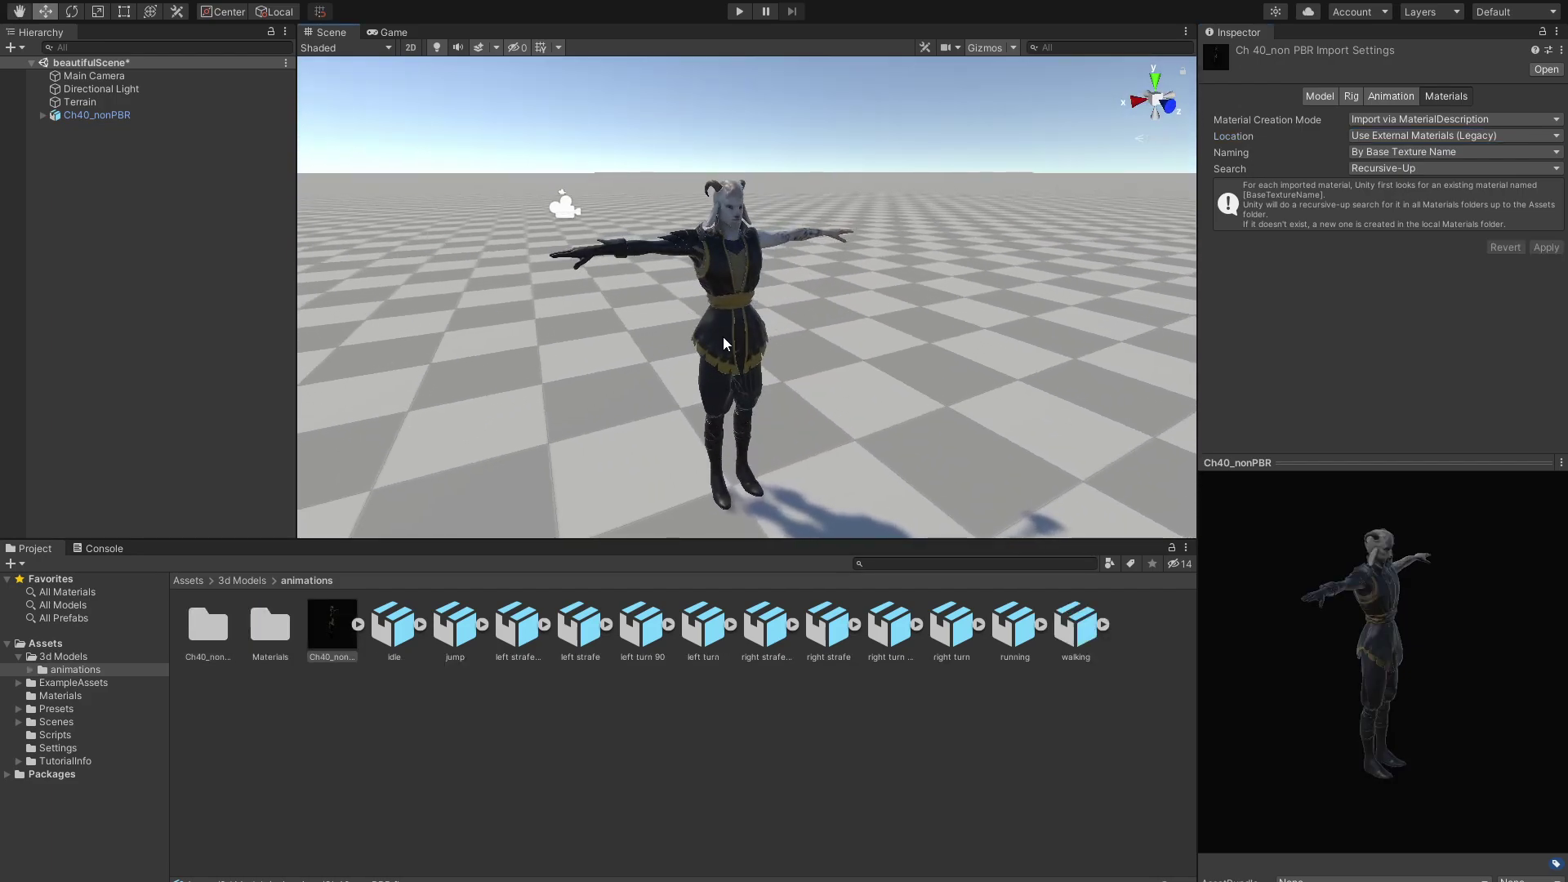
{"action": "left_click_drag", "start_coordinate": [724, 343], "coordinate": [824, 343], "text": "alt"}
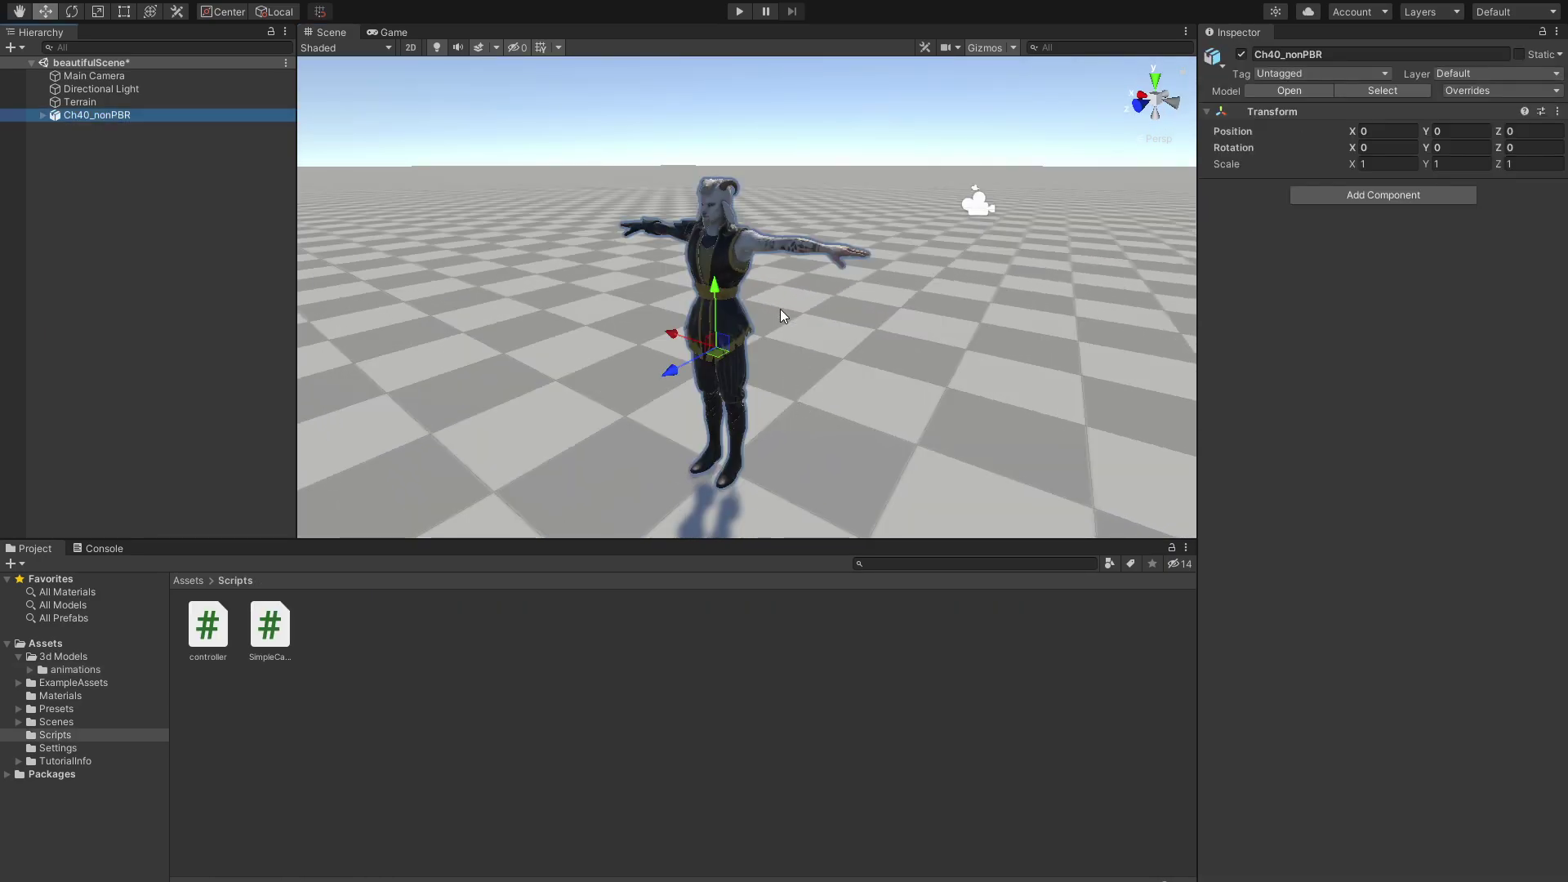
{"action": "left_click_drag", "start_coordinate": [781, 308], "coordinate": [710, 251], "text": "alt"}
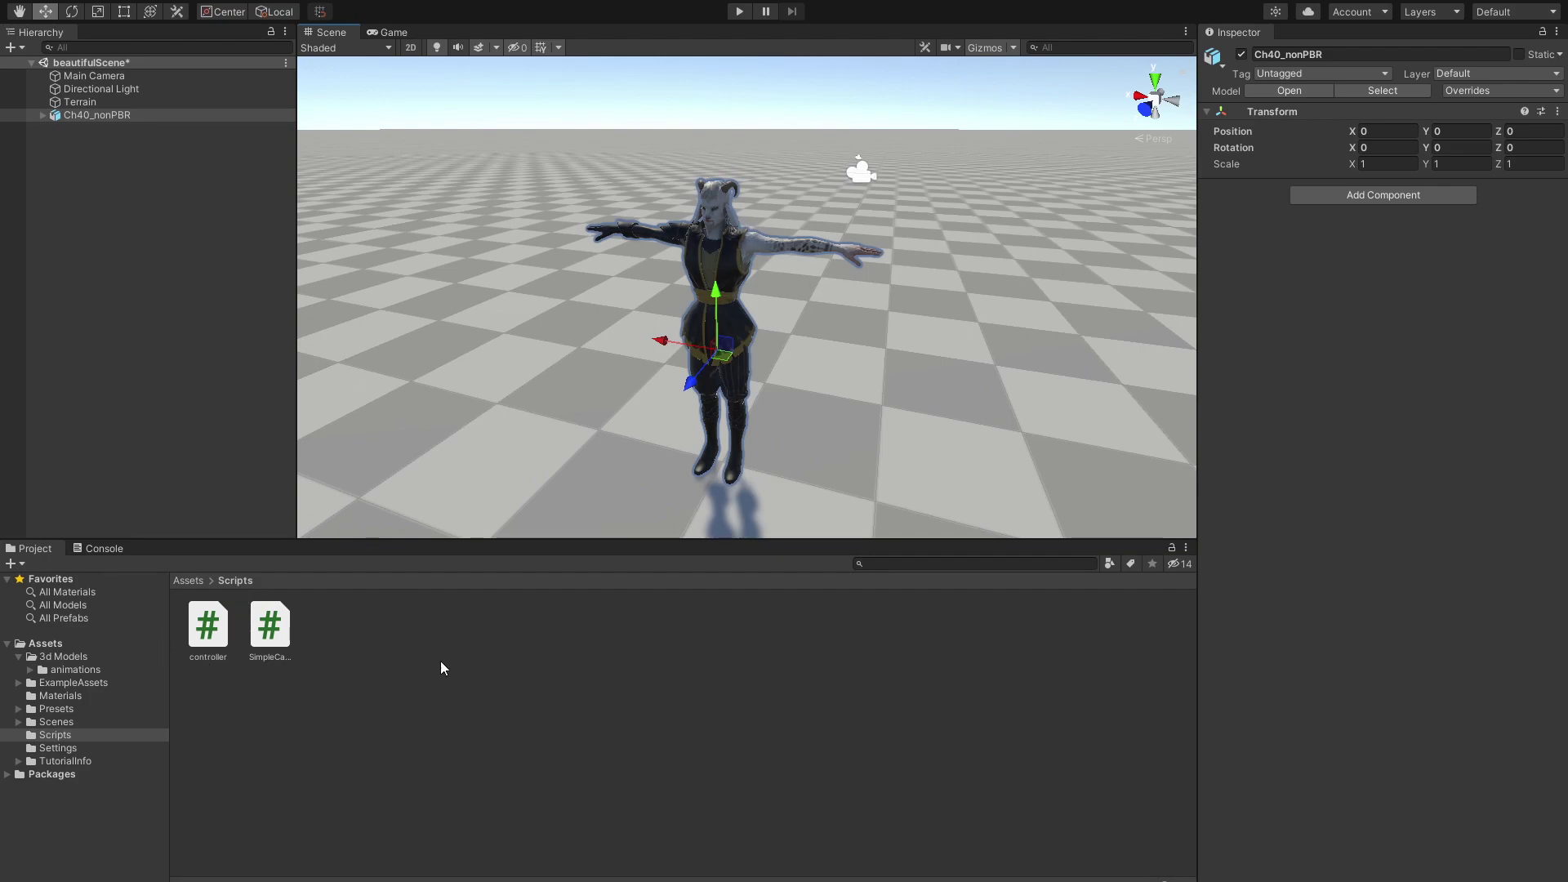
{"action": "left_click", "coordinate": [42, 115]}
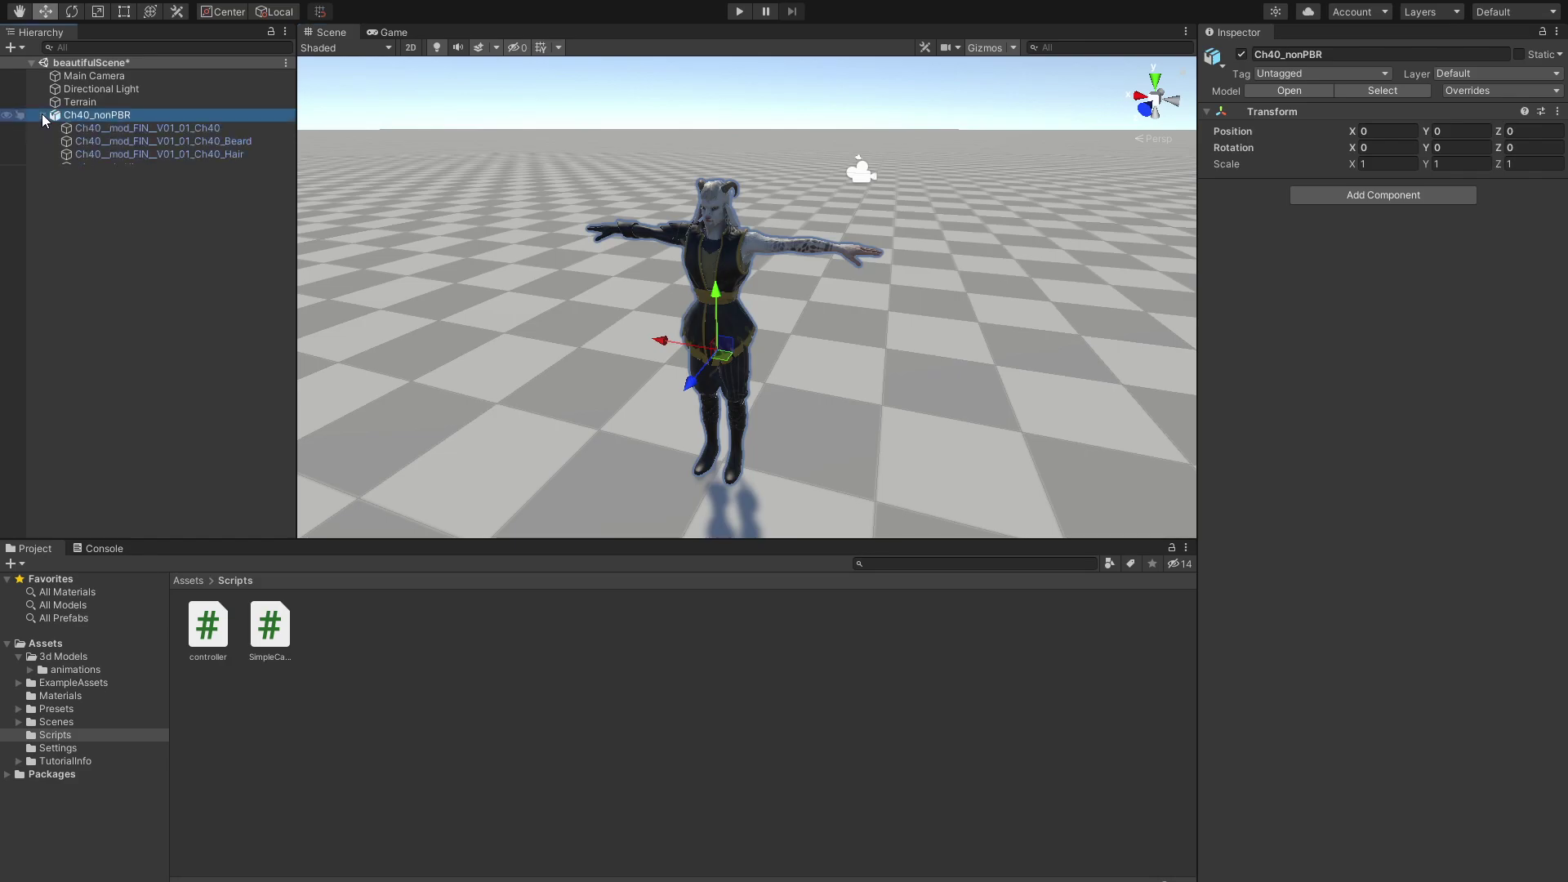
{"action": "double_click", "coordinate": [208, 628]}
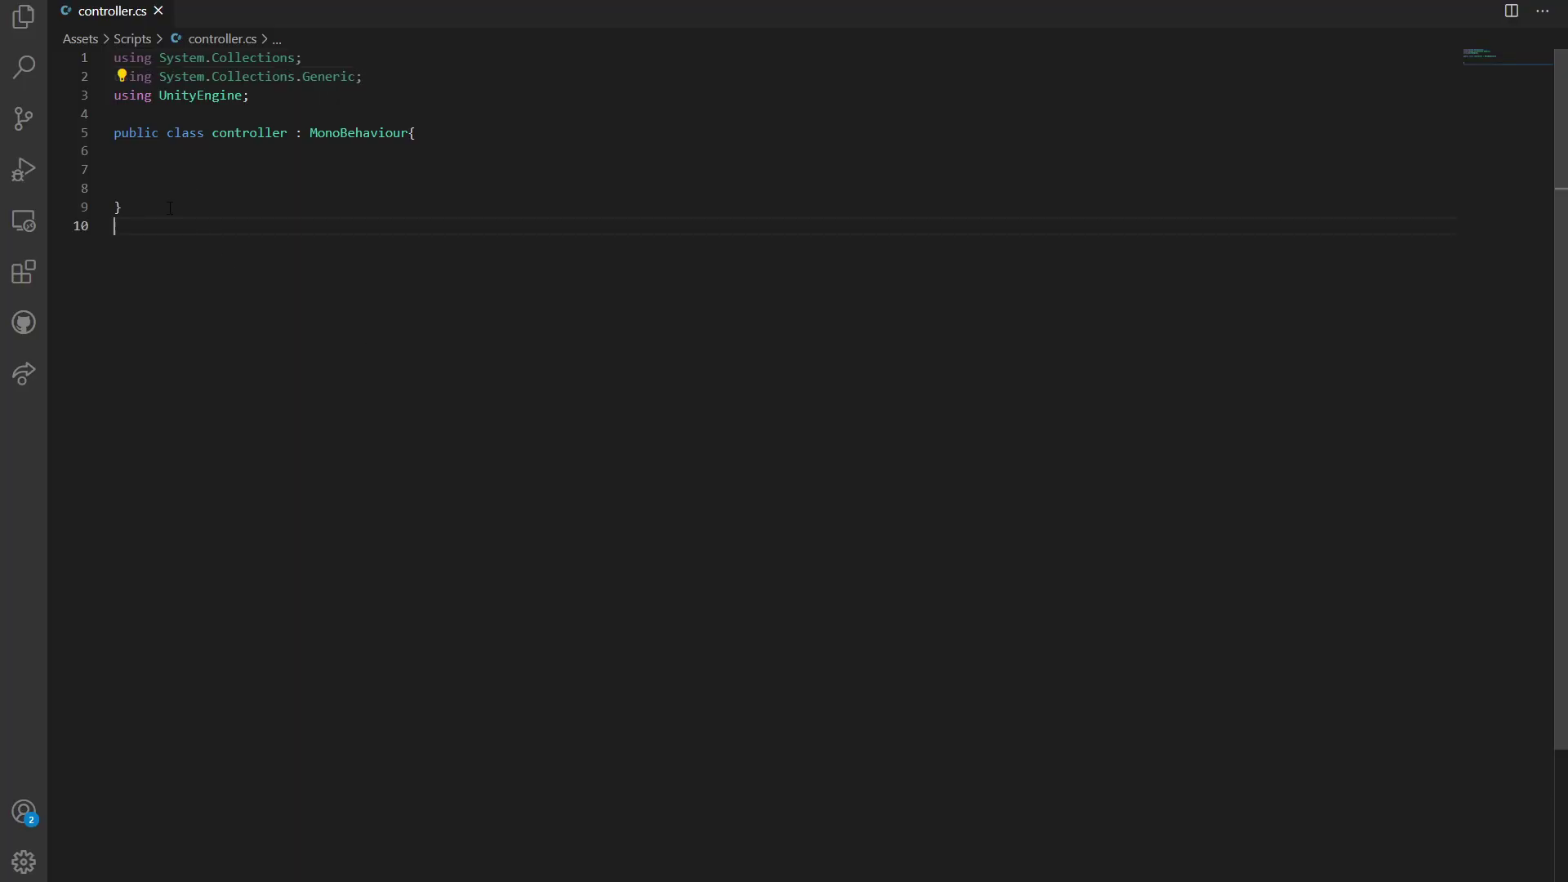
{"action": "left_click_drag", "start_coordinate": [170, 208], "coordinate": [60, 46]}
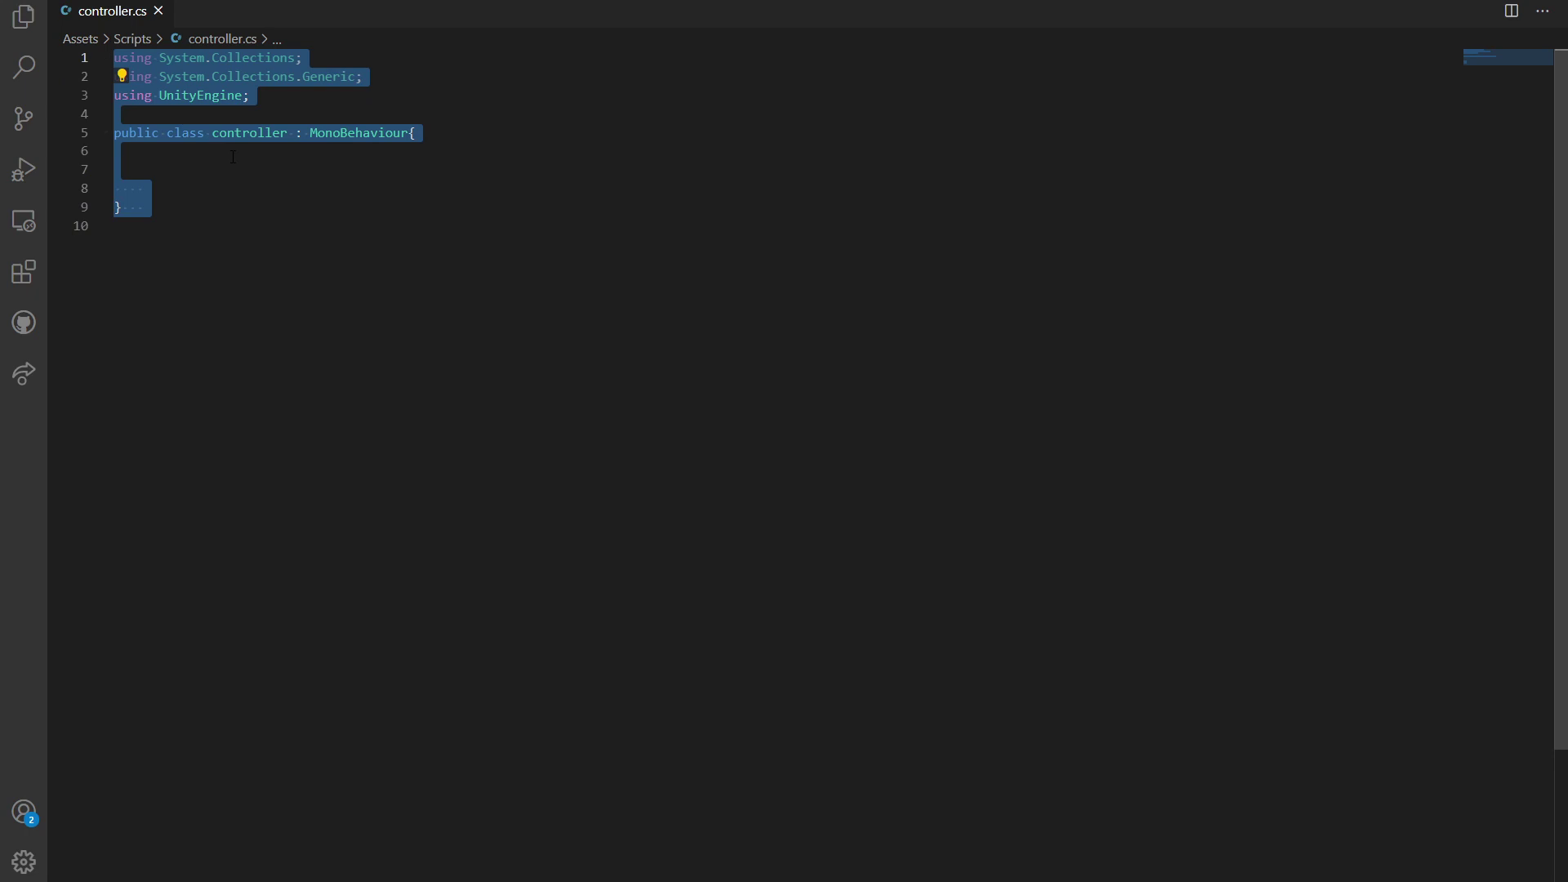
{"action": "left_click", "coordinate": [204, 153]}
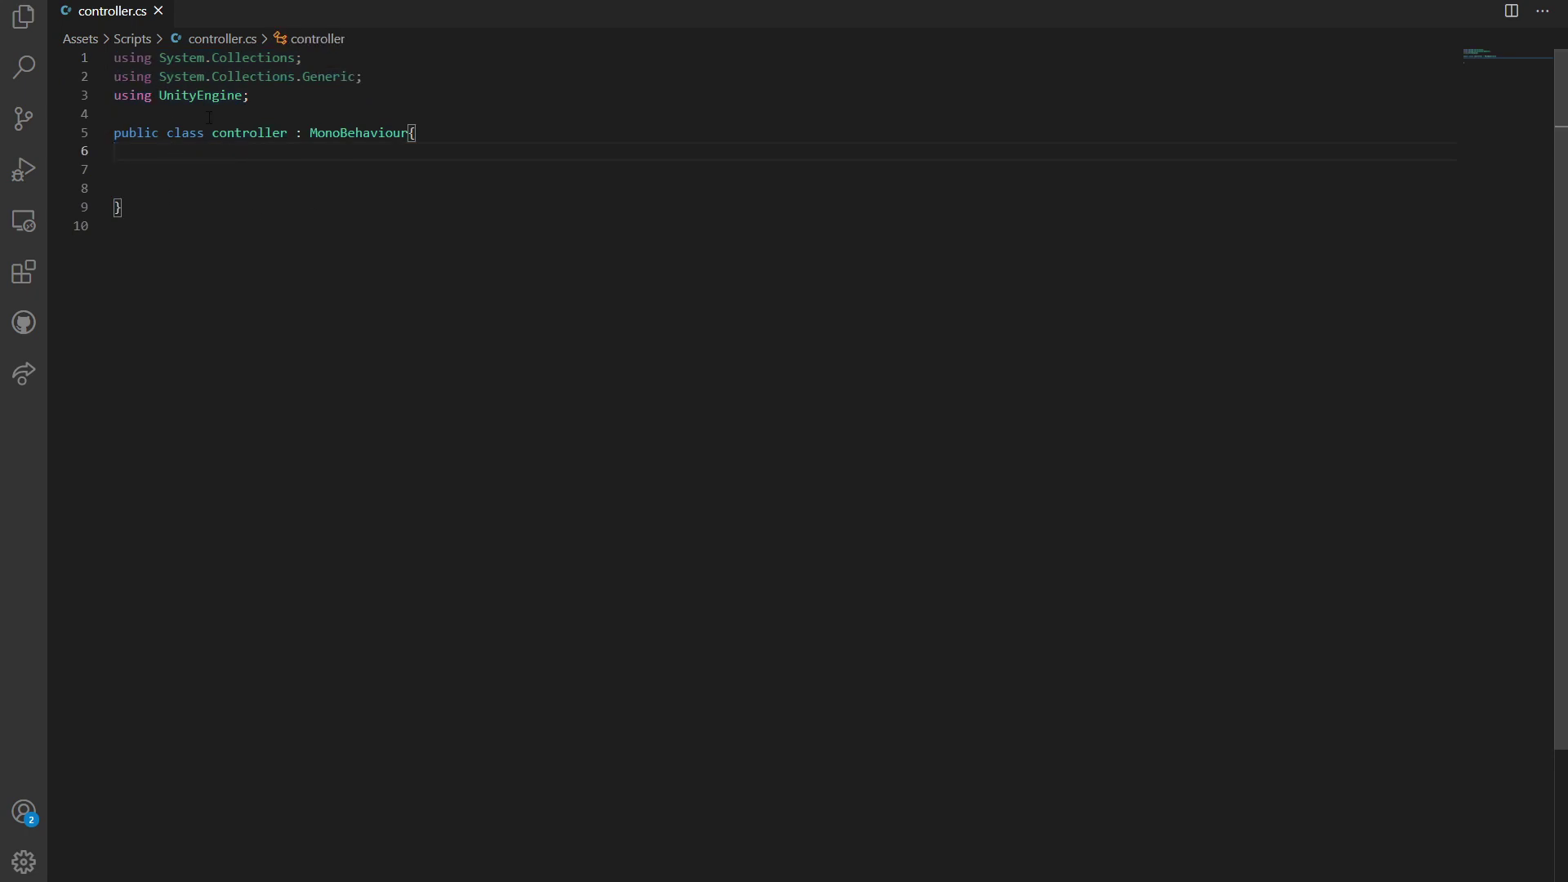
{"action": "key", "text": "alt+Tab"}
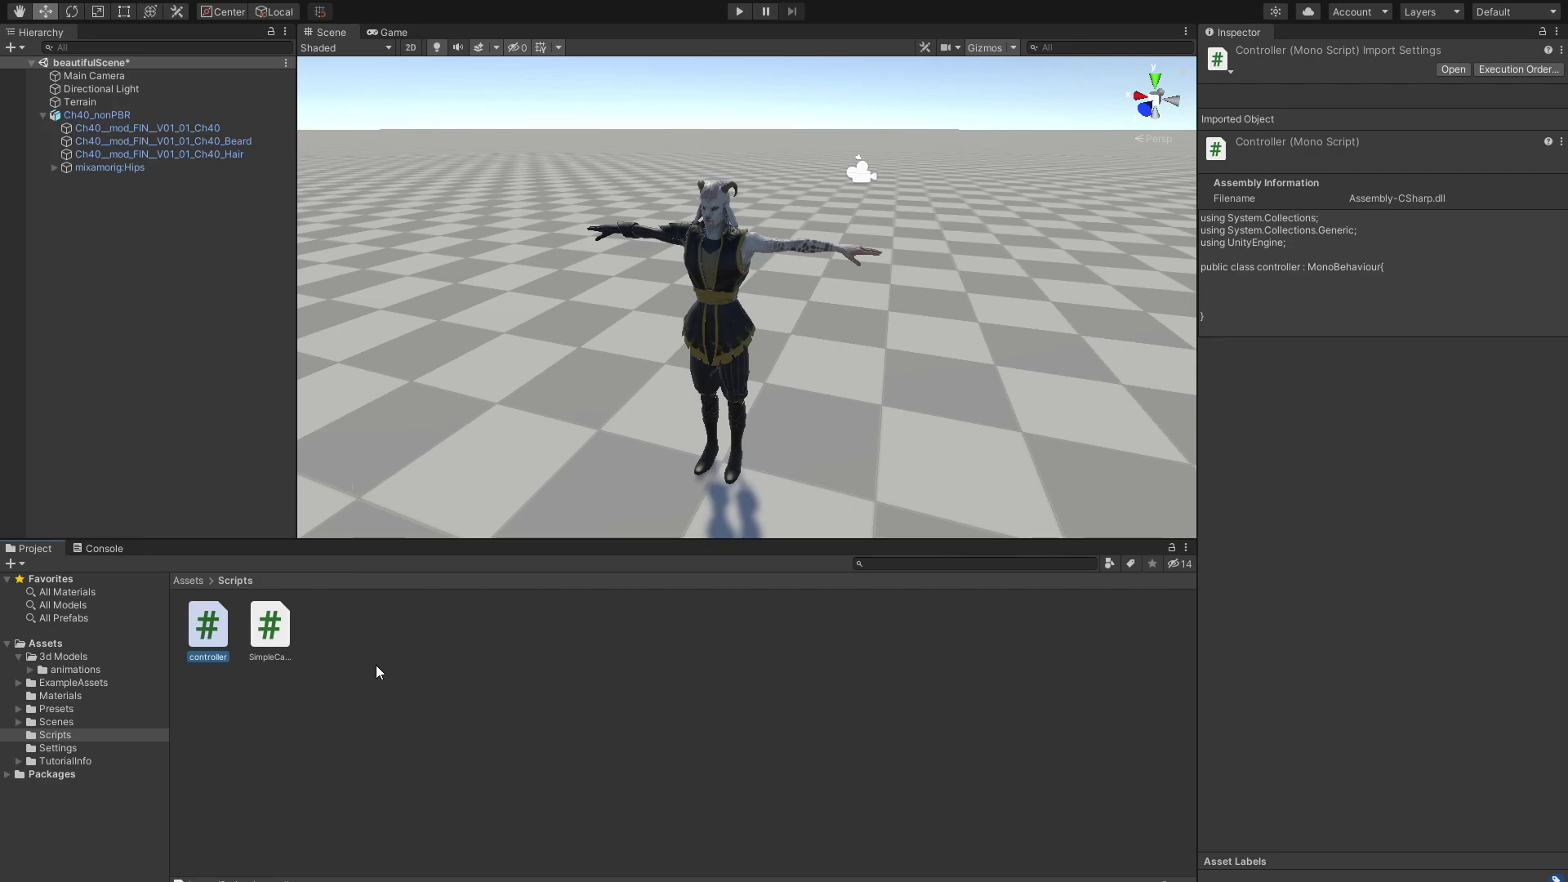
Step: Orbit the scene so the character faces forward, then create a C# script in Scripts
{"action": "left_click", "coordinate": [400, 655]}
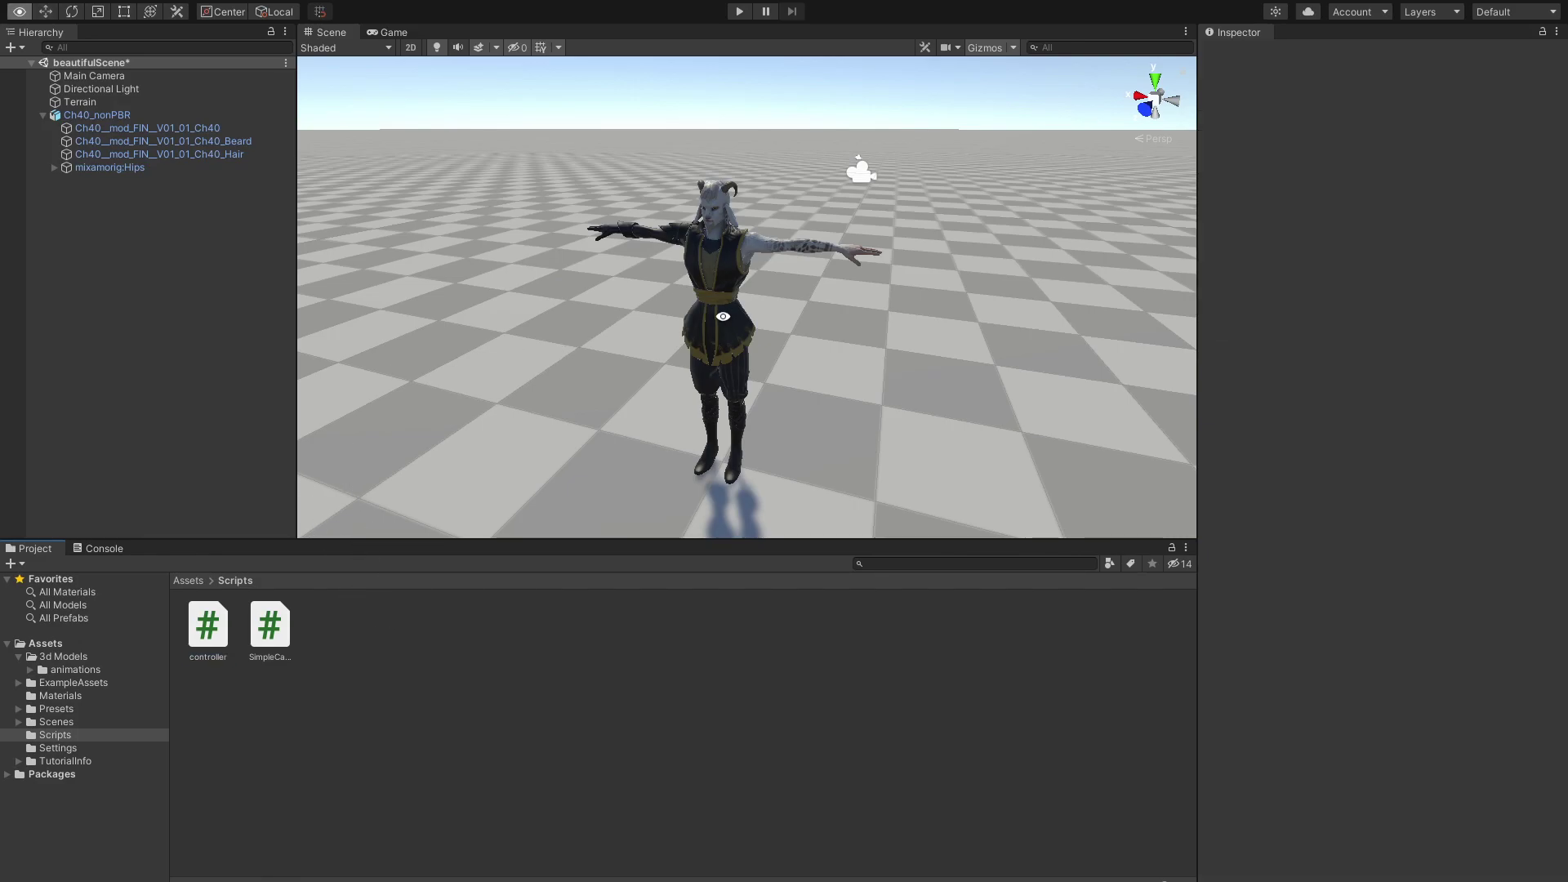
{"action": "left_click_drag", "start_coordinate": [723, 316], "coordinate": [823, 319], "text": "alt"}
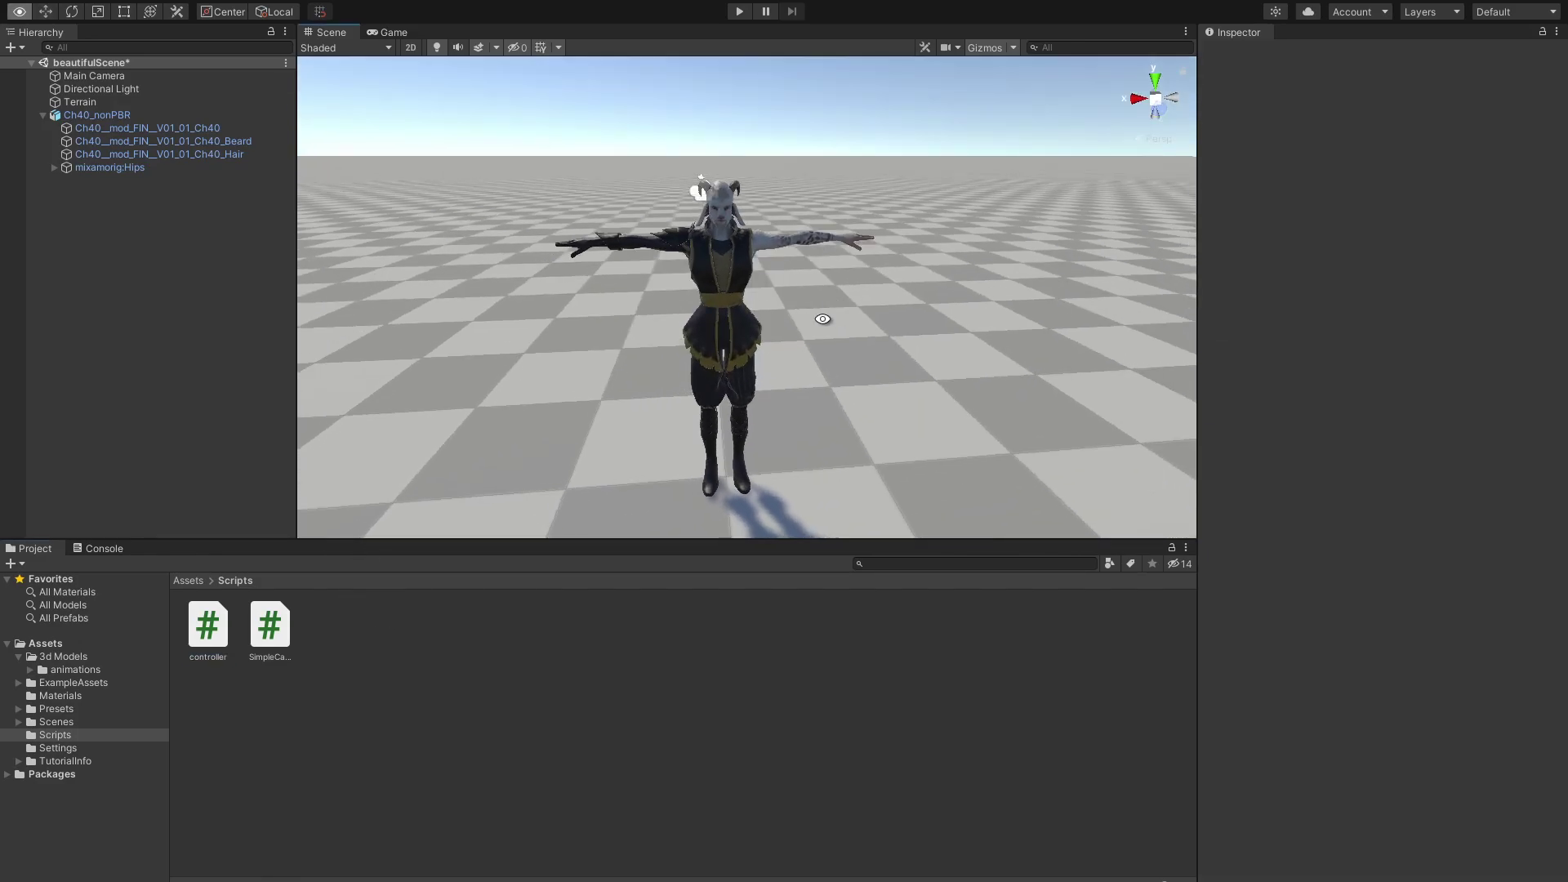
{"action": "right_click", "coordinate": [395, 655]}
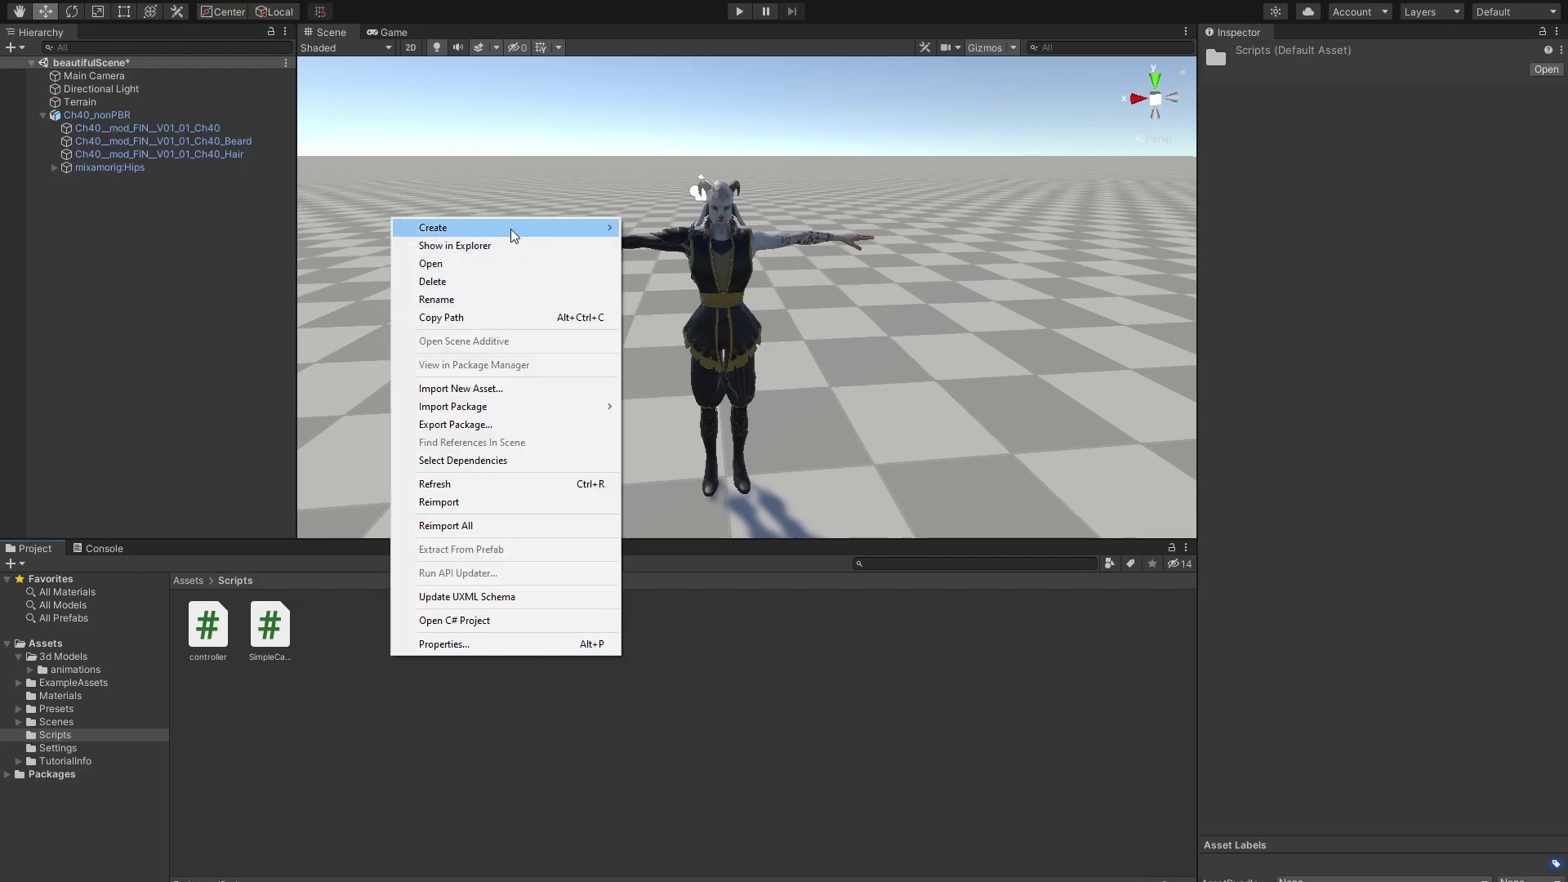
{"action": "mouse_move", "coordinate": [511, 229]}
{"action": "left_click", "coordinate": [725, 245]}
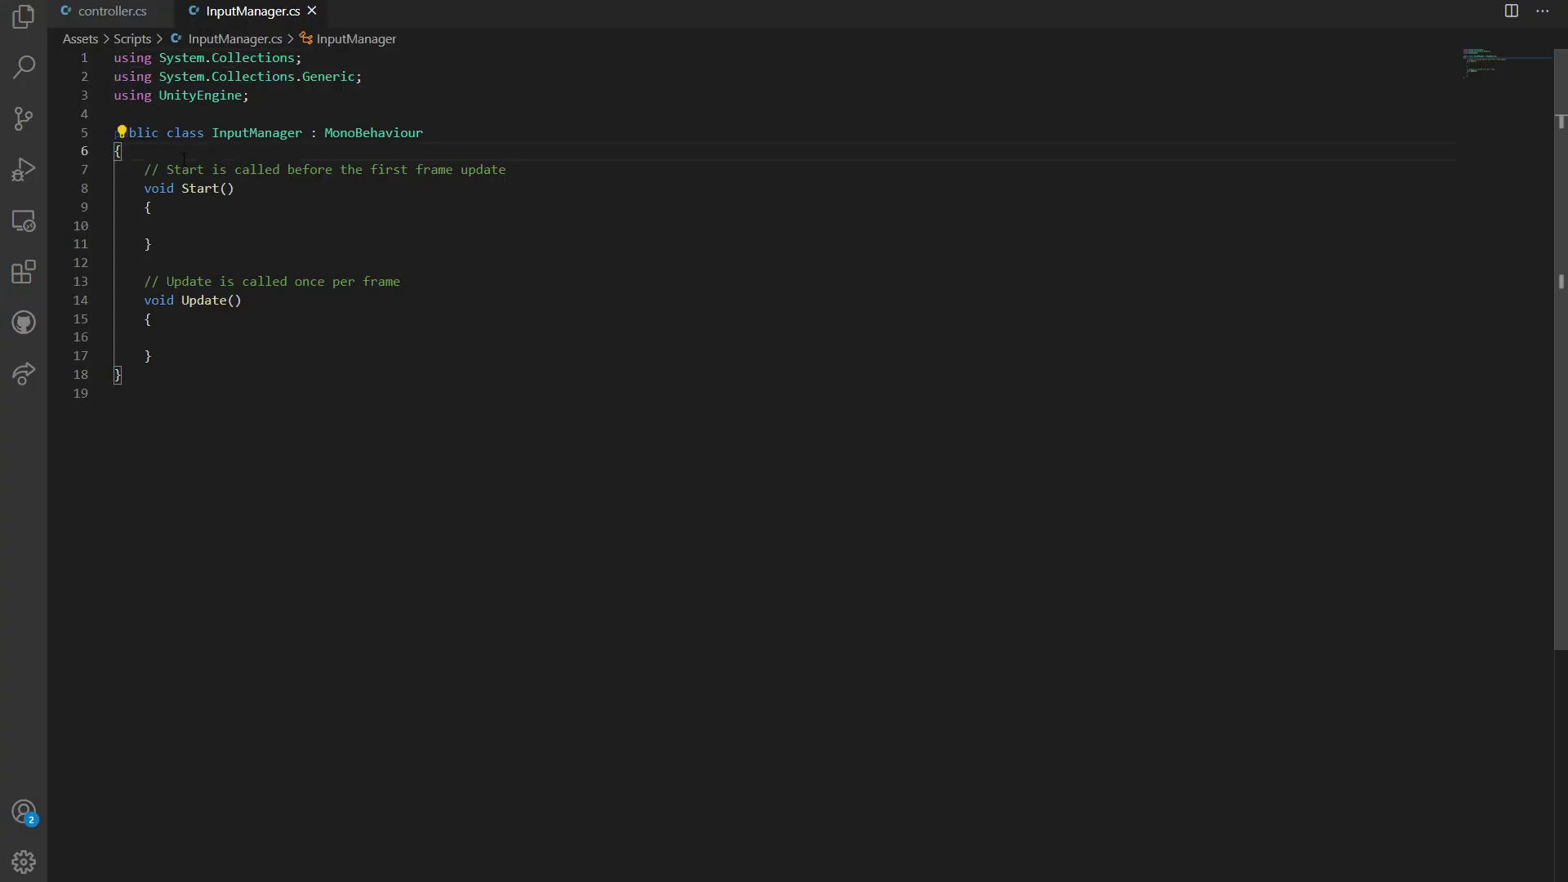
Step: Join the opening brace onto the class line and add an indented blank line inside the class
{"action": "key", "text": "Left"}
{"action": "key", "text": "BackSpace"}
{"action": "key", "text": "Right"}
{"action": "key", "text": "Return"}
{"action": "key", "text": "Return"}
{"action": "key", "text": "Return"}
{"action": "key", "text": "Up"}
{"action": "key", "text": "Tab"}
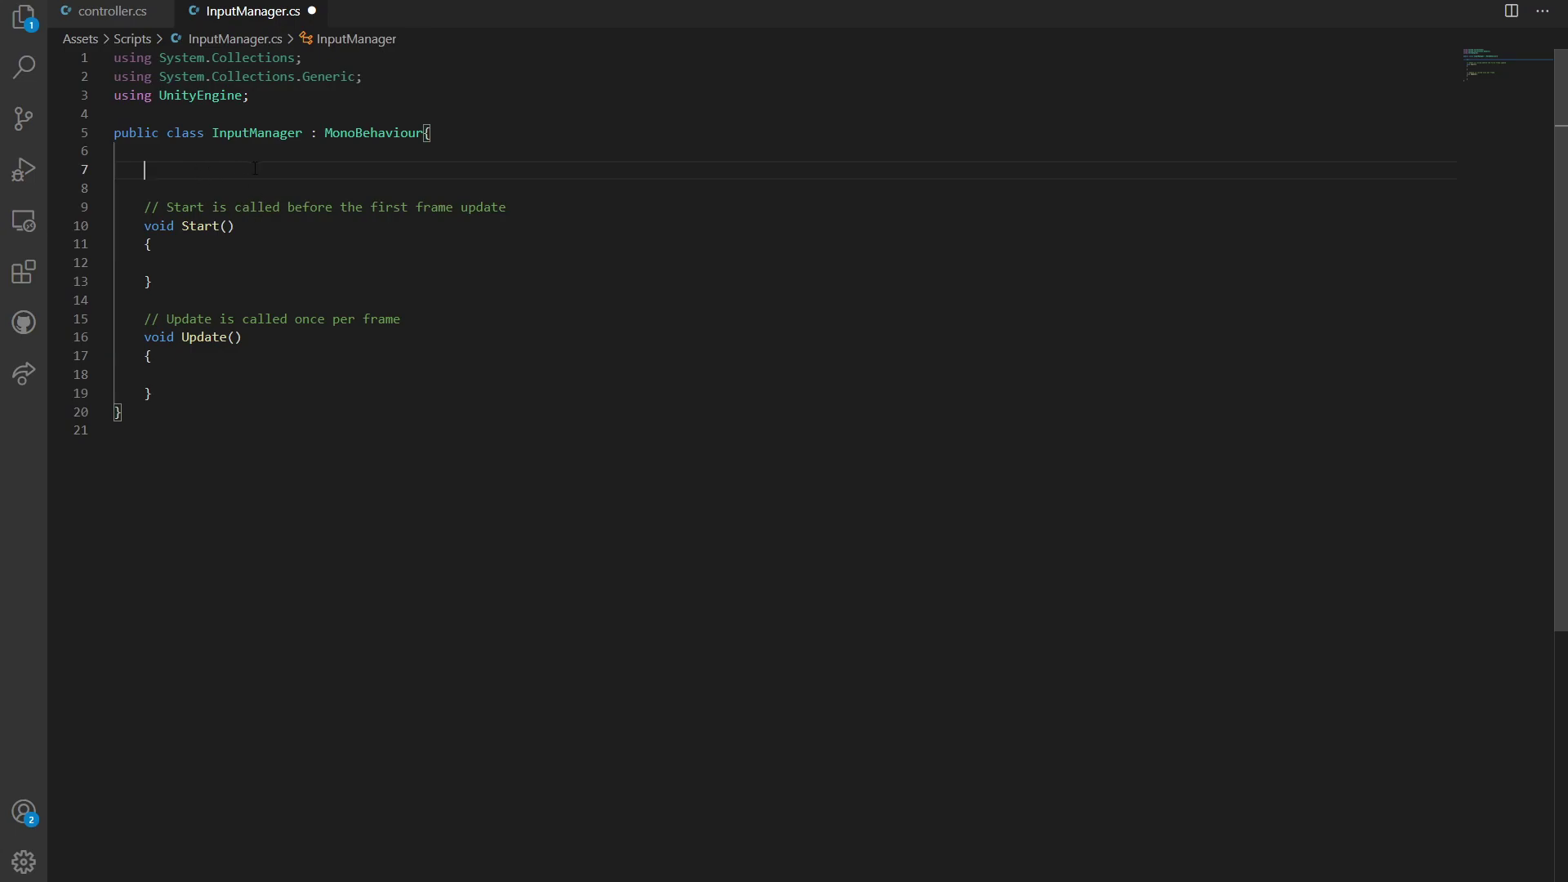
Step: Declare 'internal enum InputType{keyboard, mobile}' inside the InputManager class
{"action": "type", "text": "internal enum "}
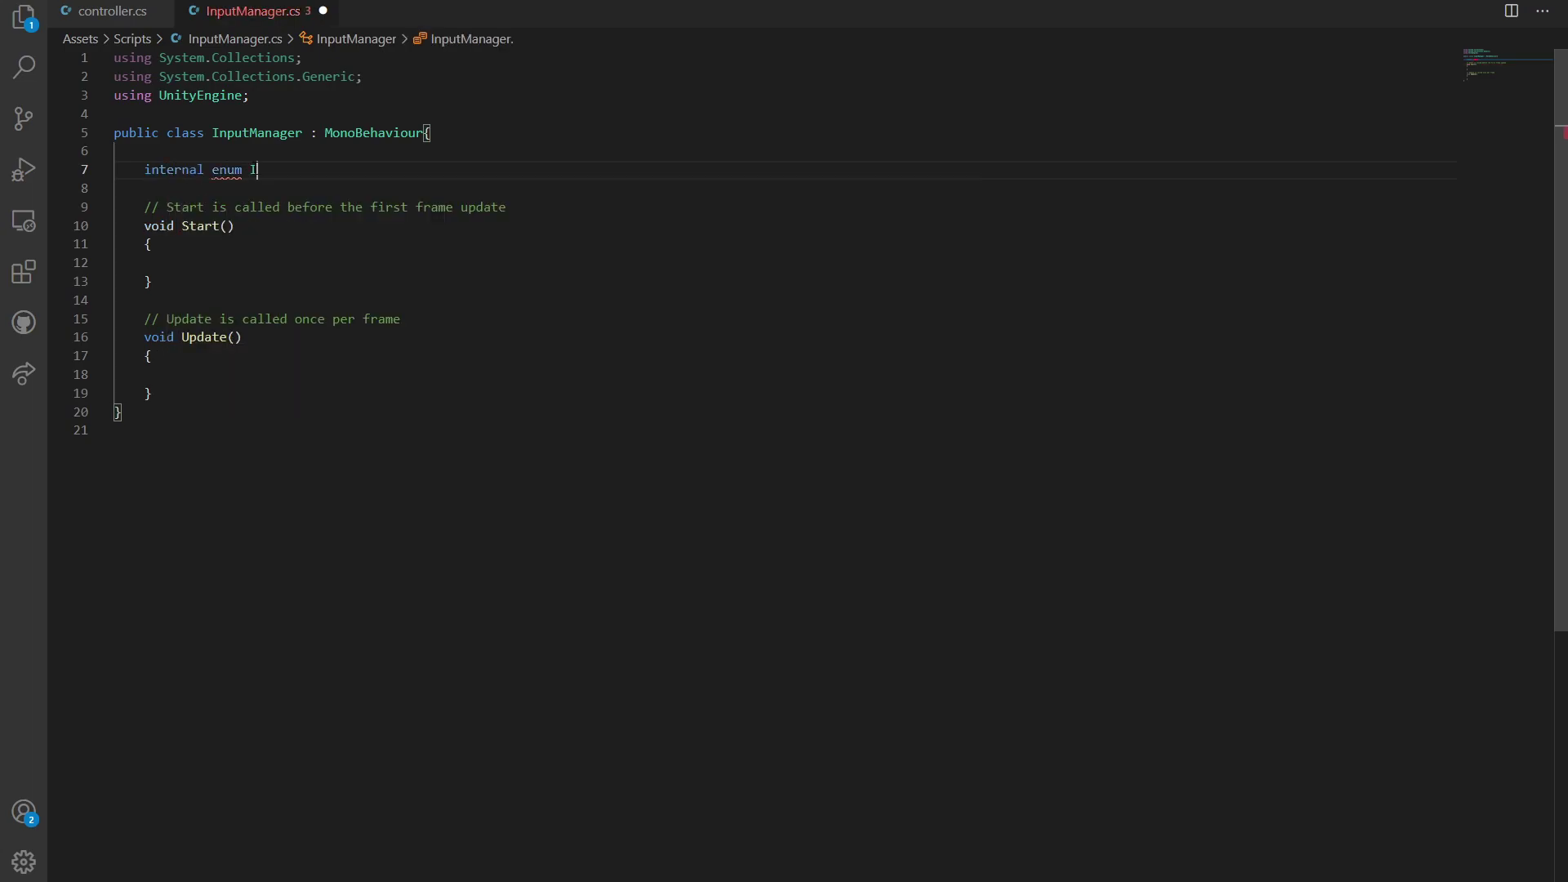
{"action": "type", "text": "InputType{"}
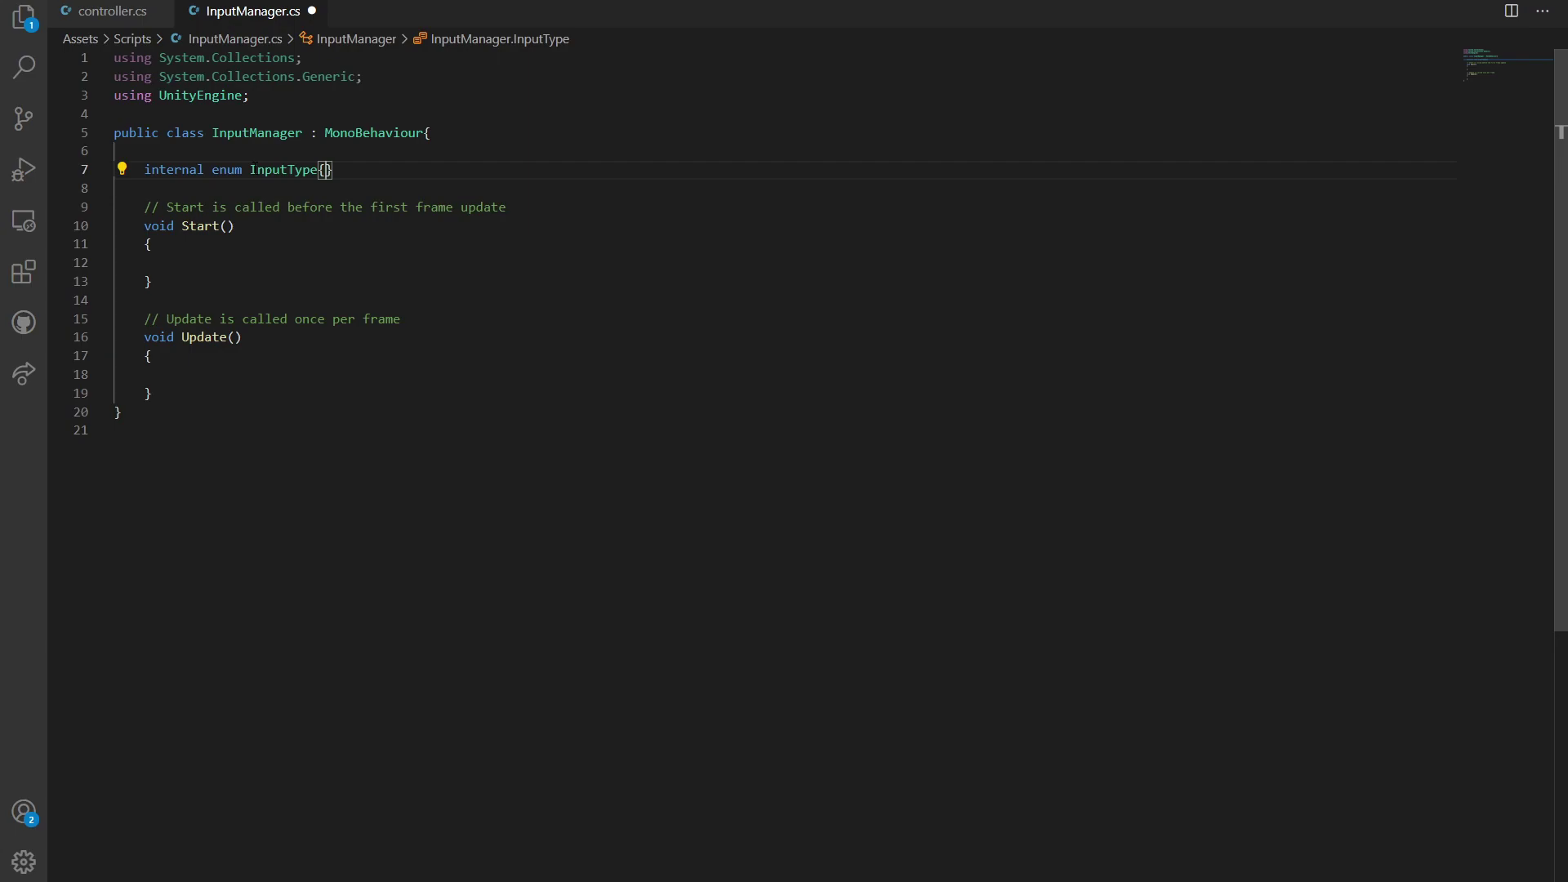
{"action": "type", "text": "keyboard , mobile"}
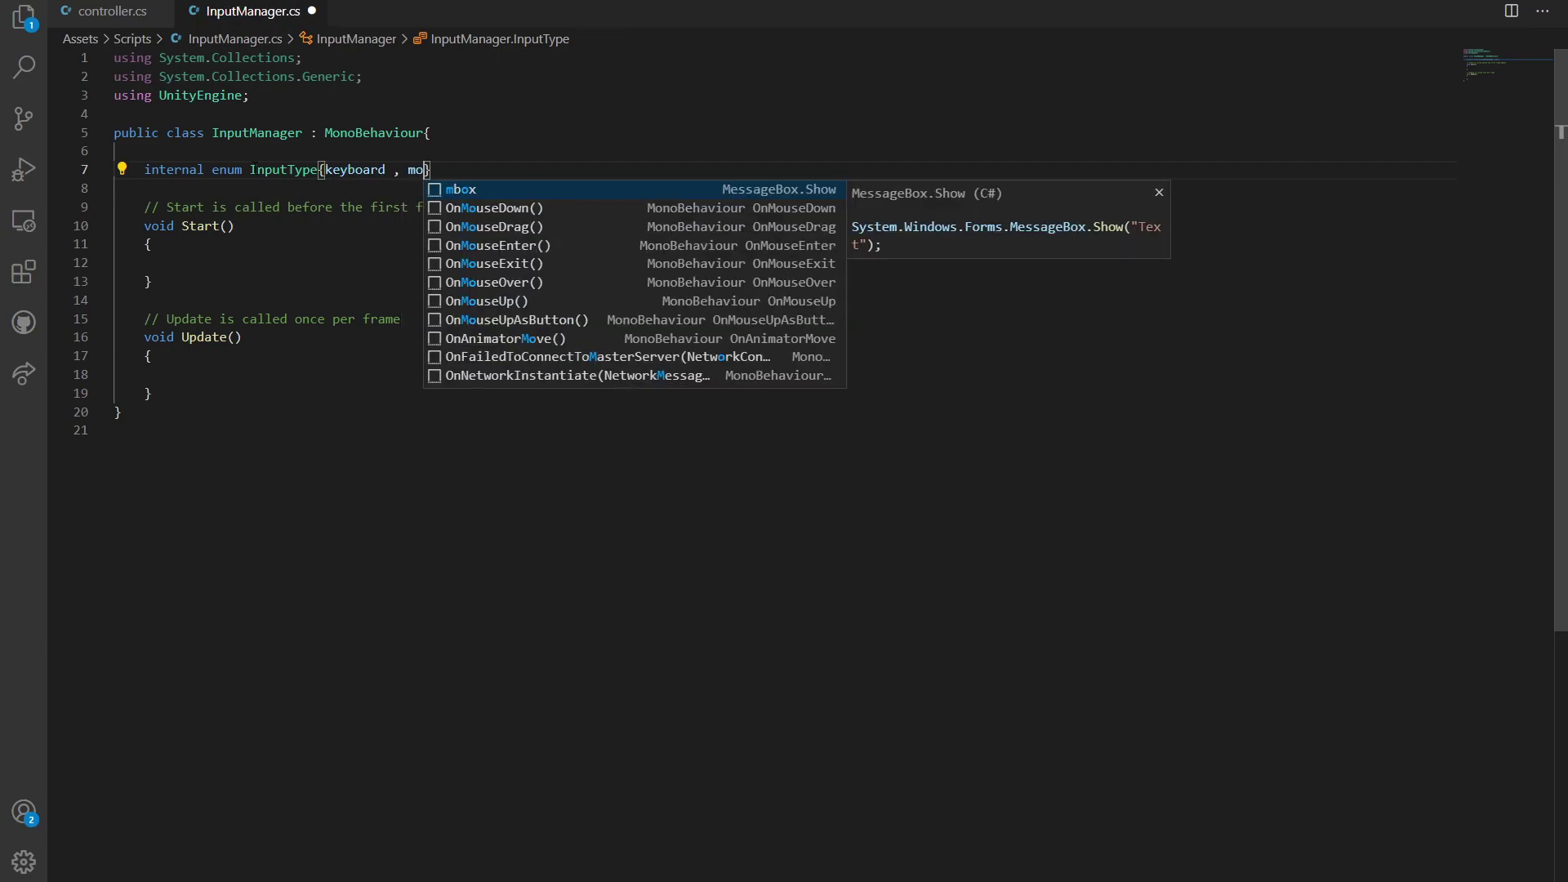
{"action": "key", "text": "End"}
{"action": "key", "text": "Return"}
Step: Add '[SerializeField] private InputType input;' below the enum and save the script
{"action": "double_click", "coordinate": [150, 170]}
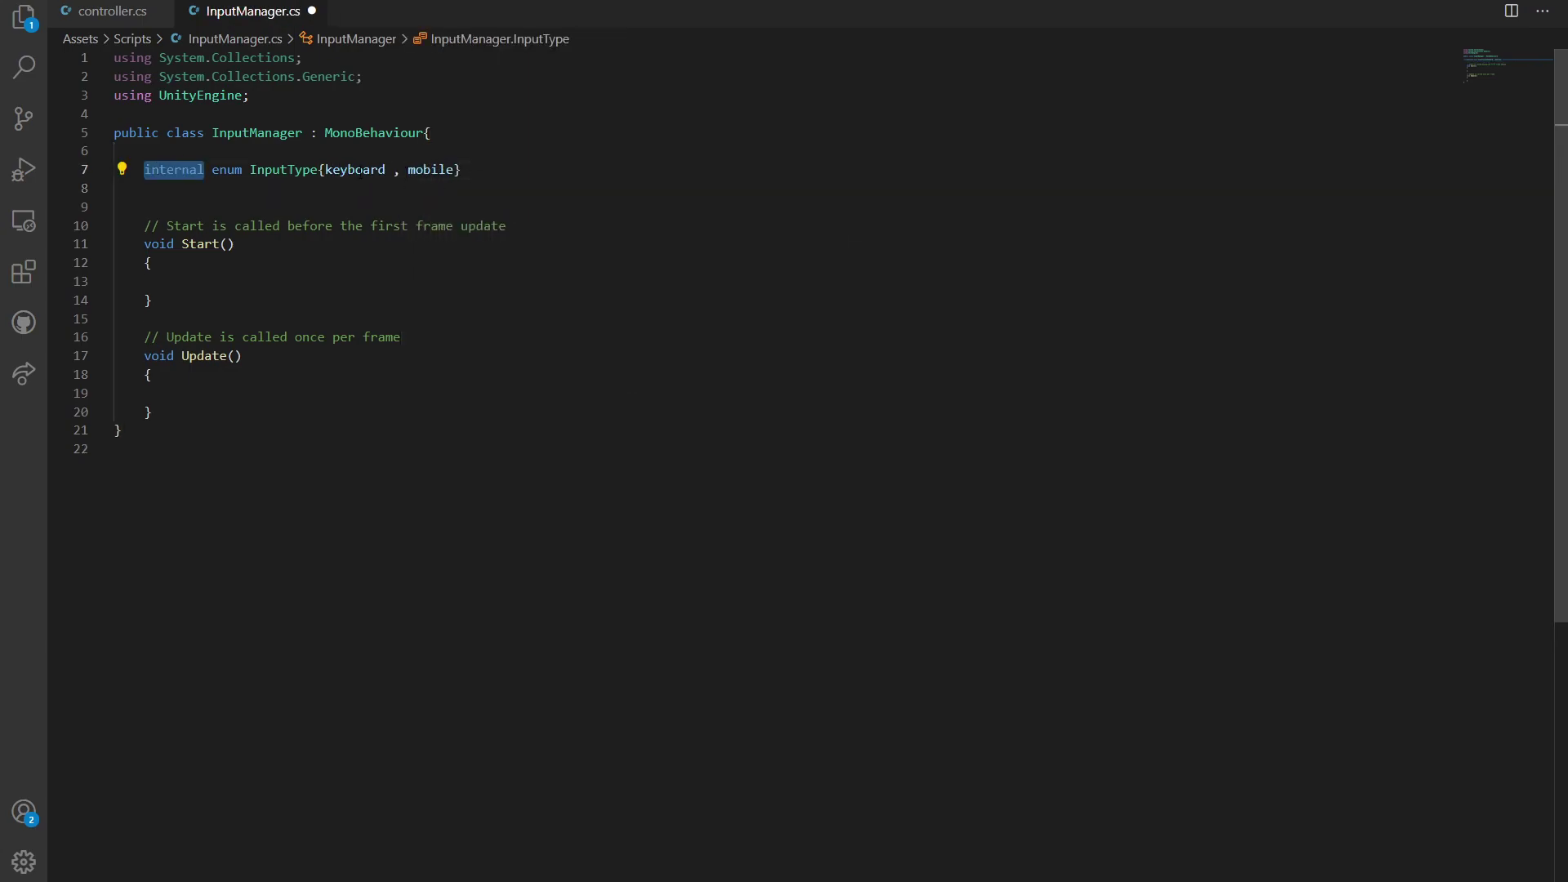
{"action": "left_click", "coordinate": [333, 170]}
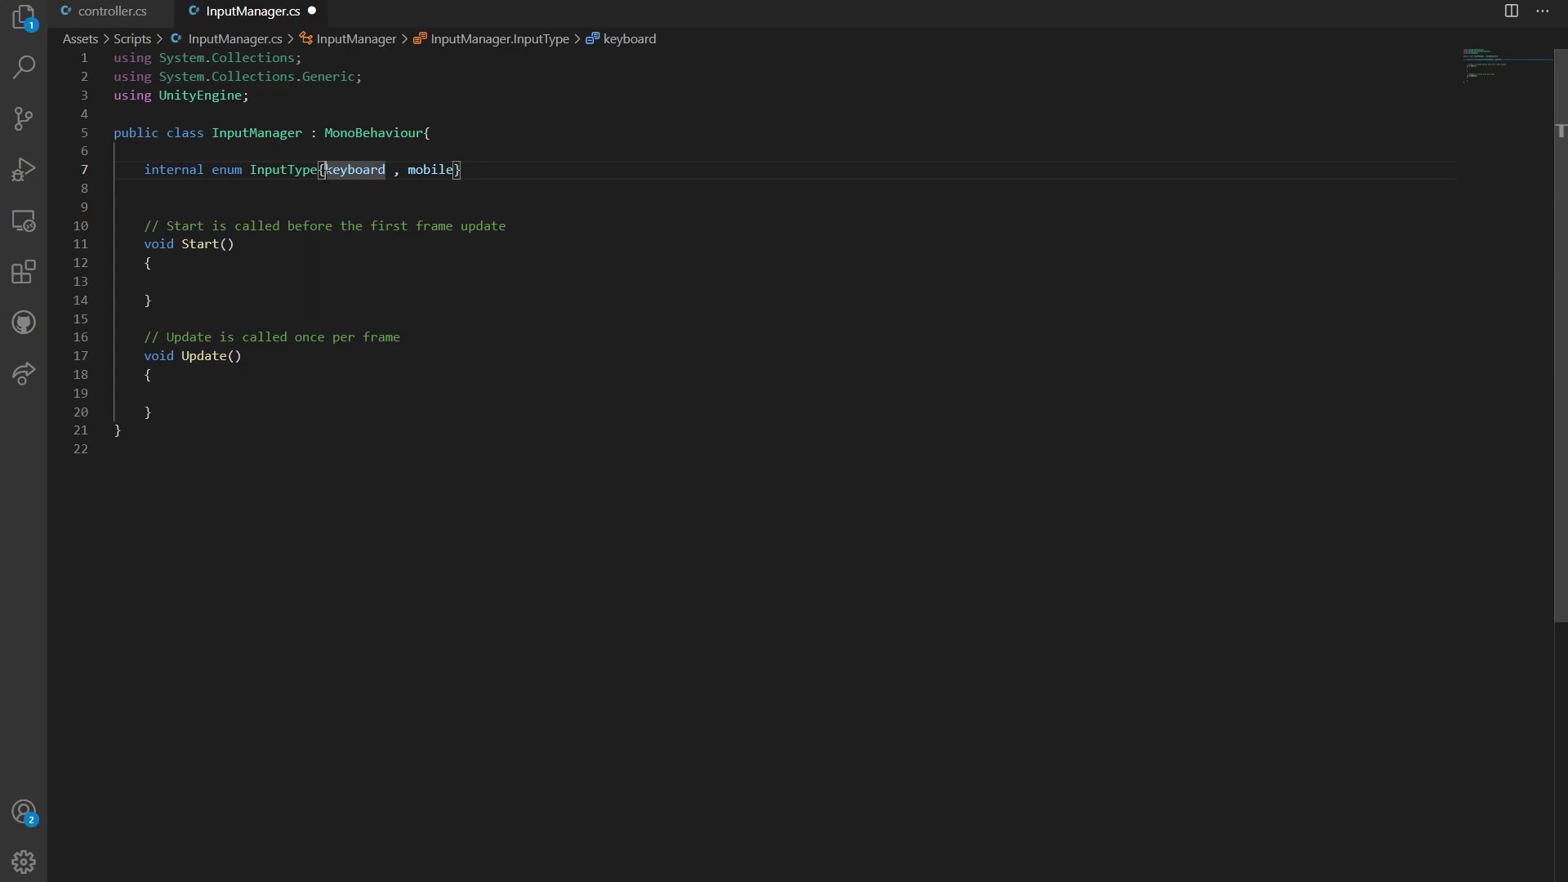
{"action": "left_click", "coordinate": [145, 189]}
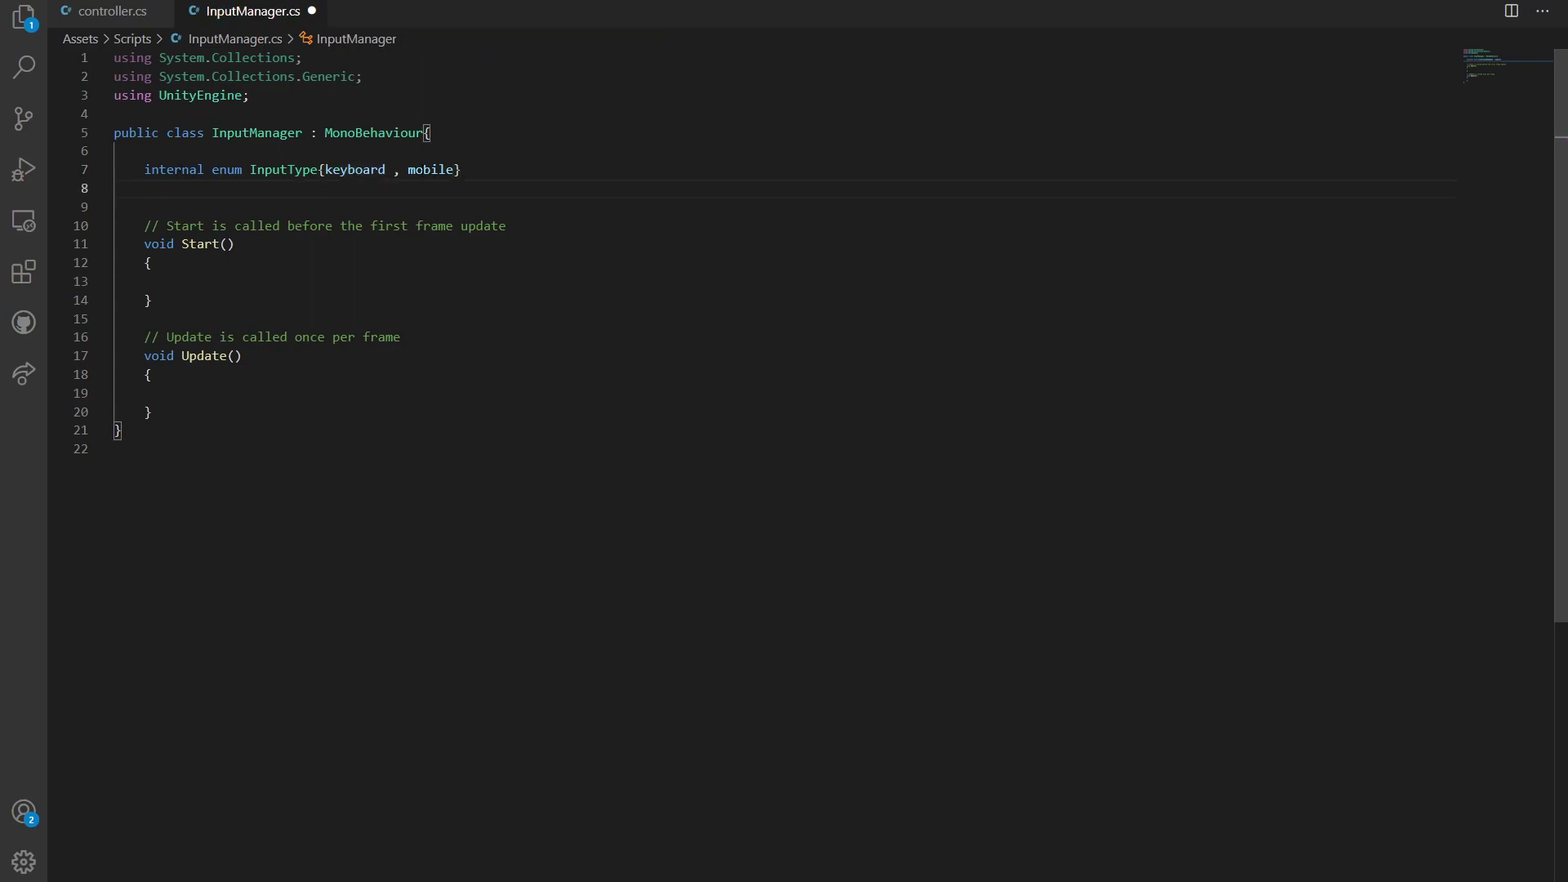
{"action": "type", "text": "["}
{"action": "type", "text": "se"}
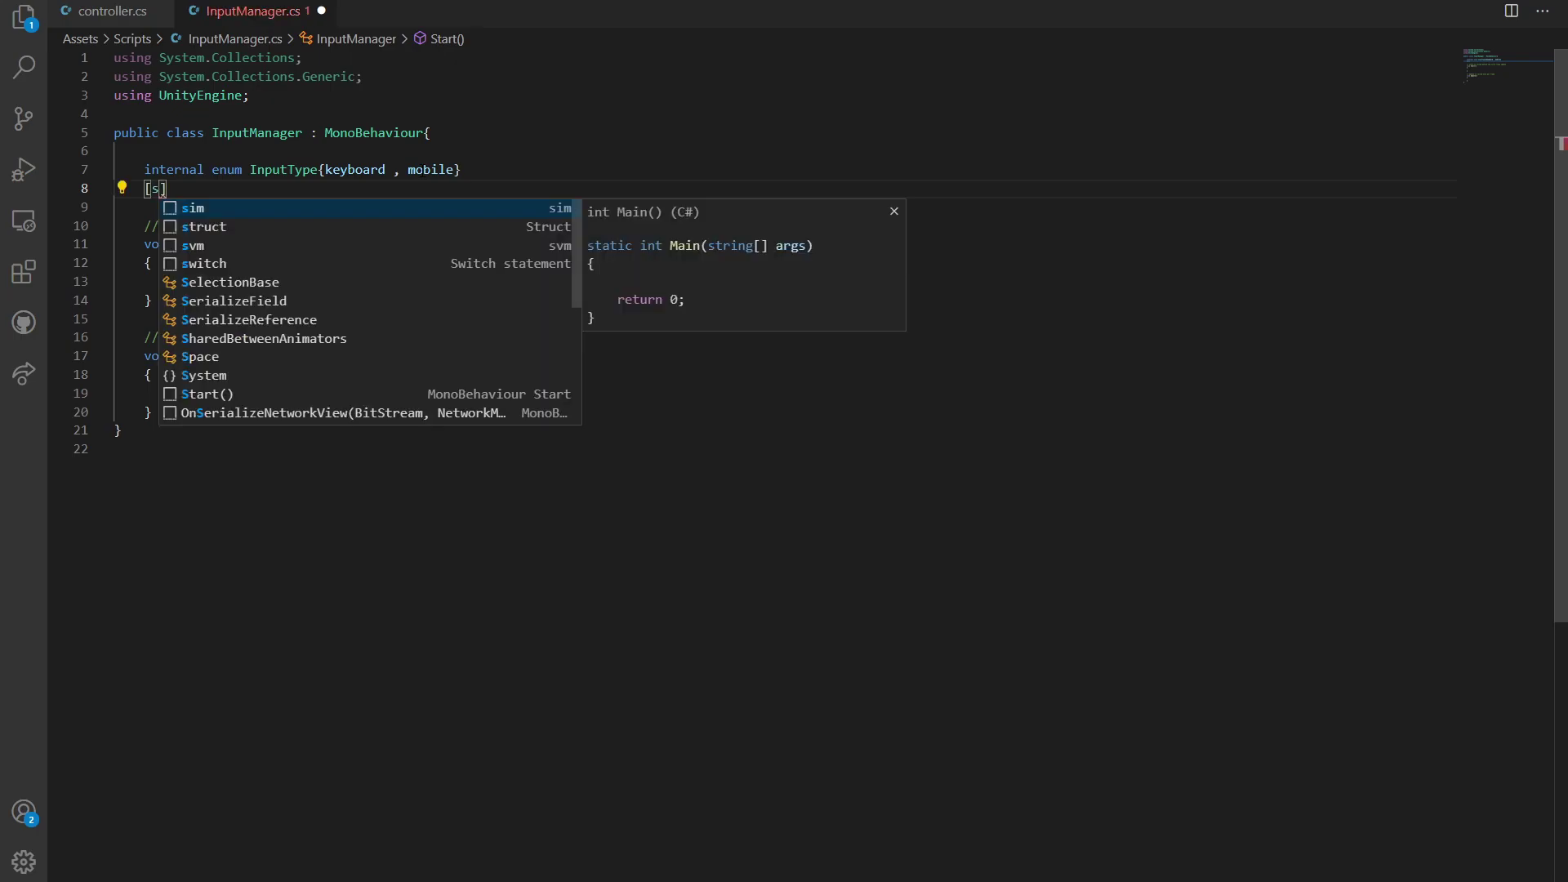
{"action": "type", "text": "rializeField]private InputType"}
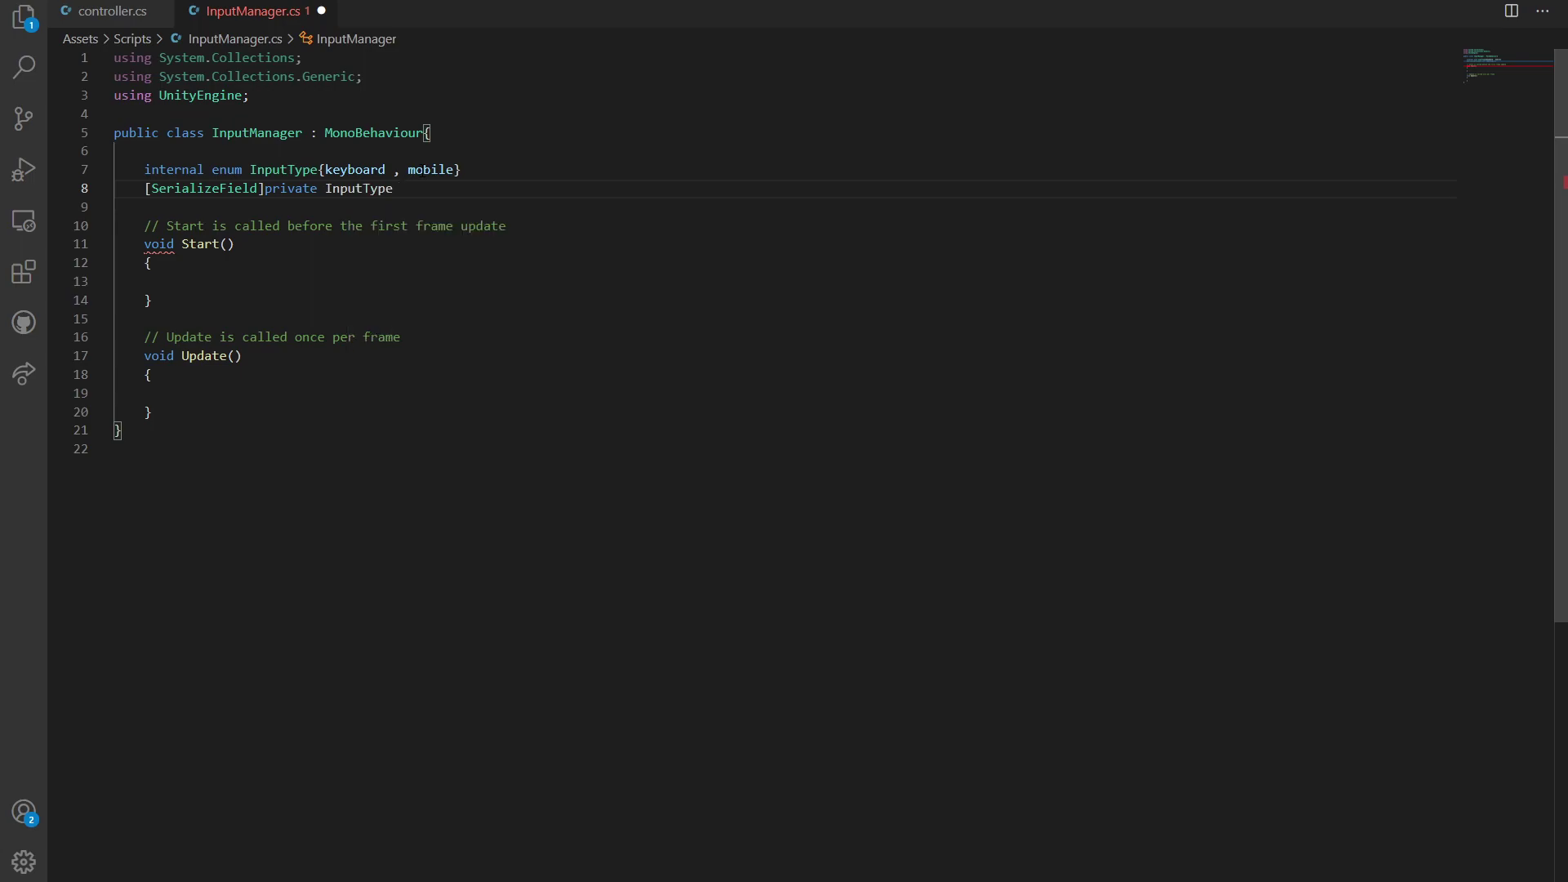
{"action": "type", "text": " input;"}
{"action": "key", "text": "ctrl+s"}
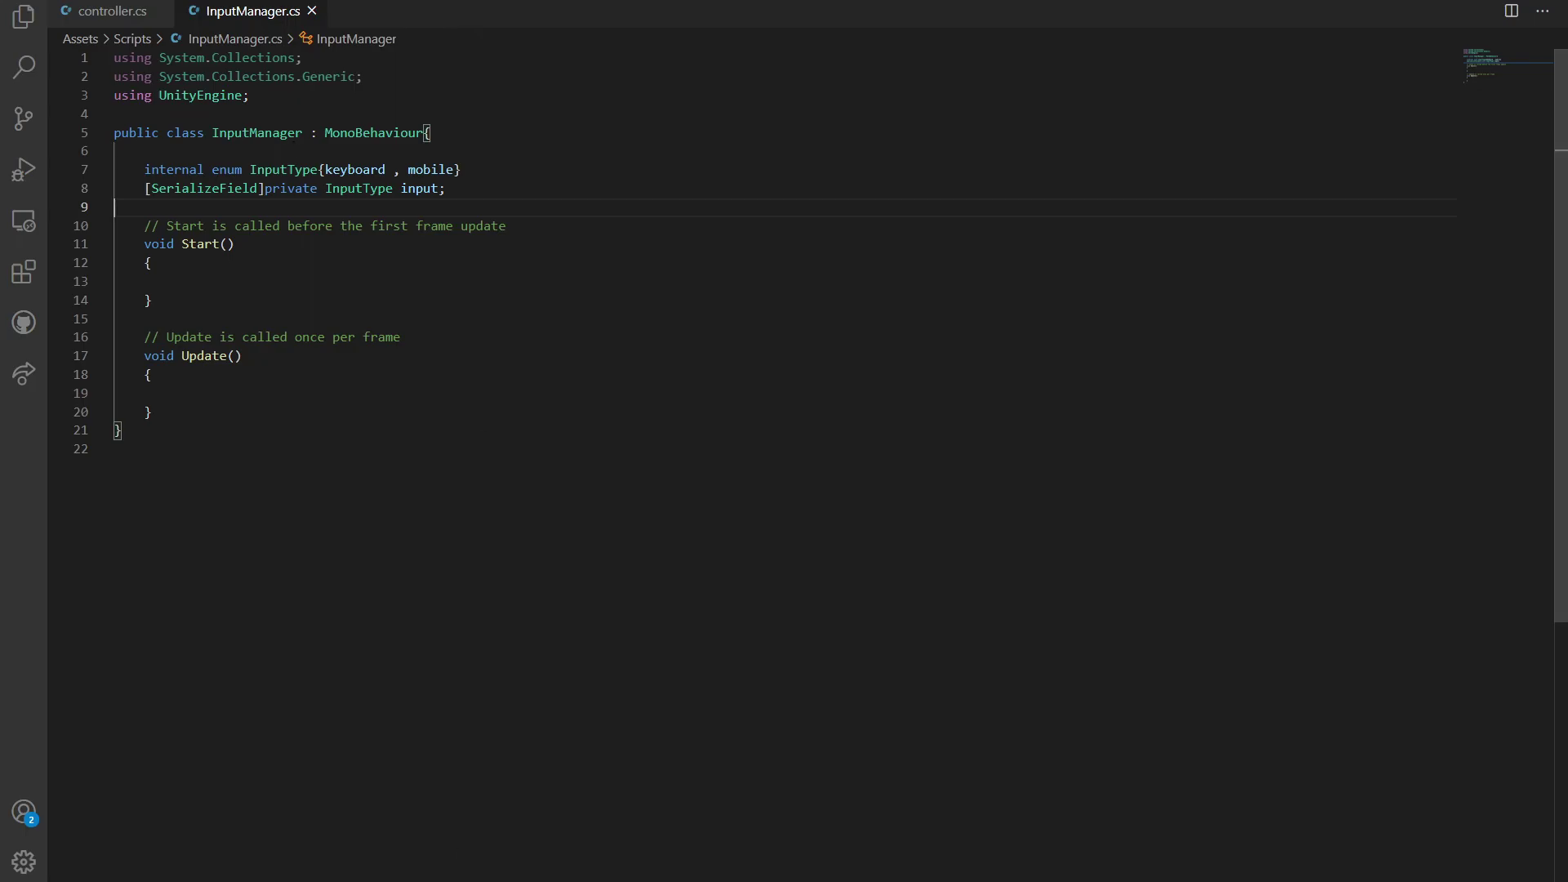
{"action": "key", "text": "alt+Tab"}
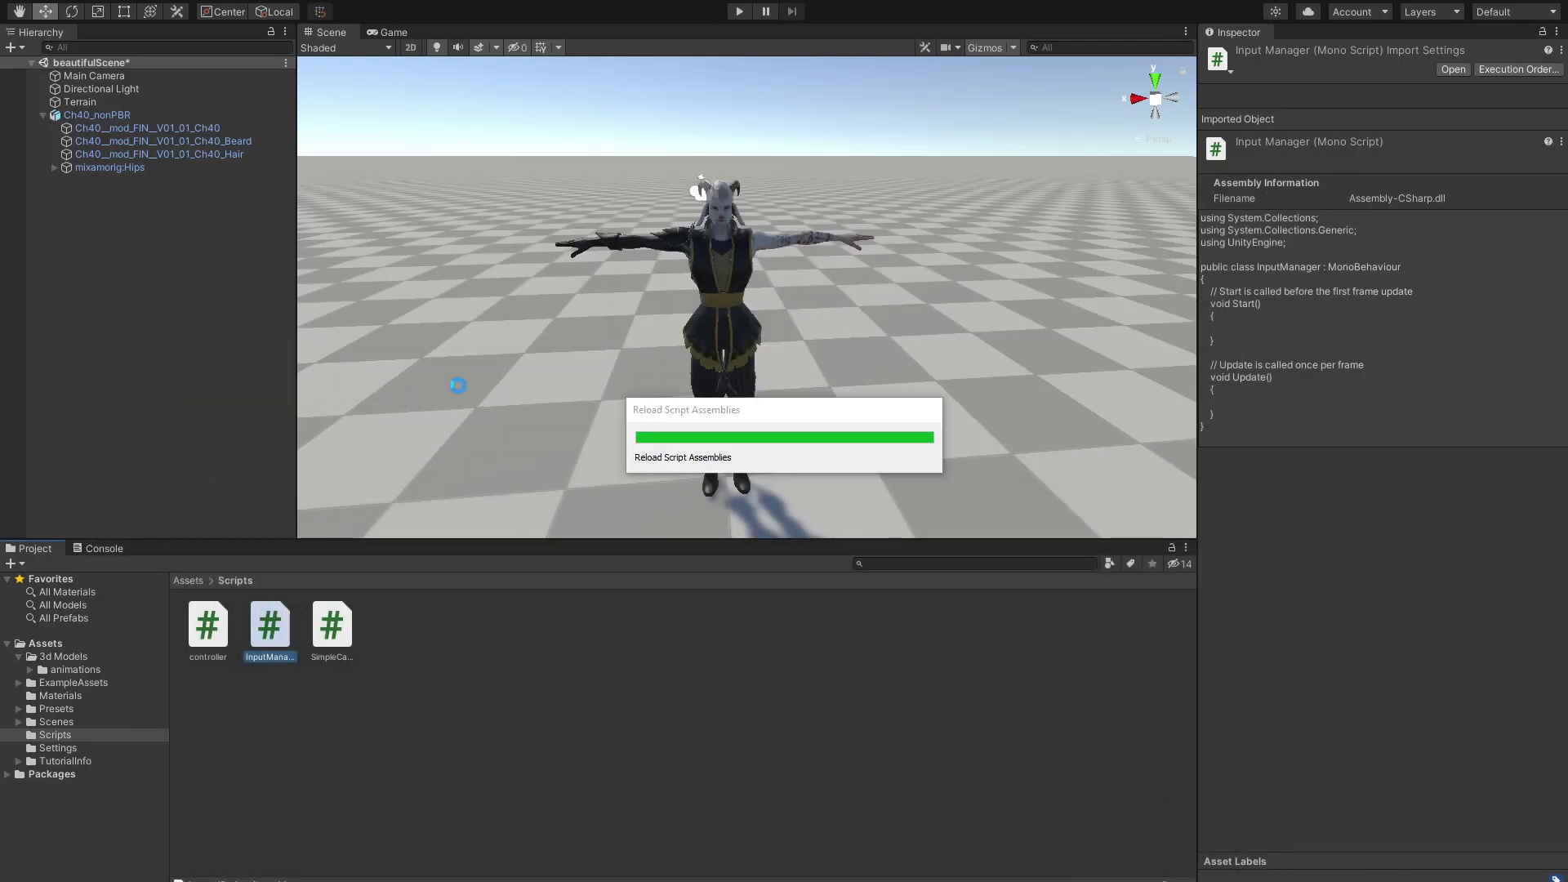
Step: Attach InputManager to Ch40_nonPBR and confirm its Input dropdown offers Keyboard and Mobile
{"action": "left_click", "coordinate": [95, 549]}
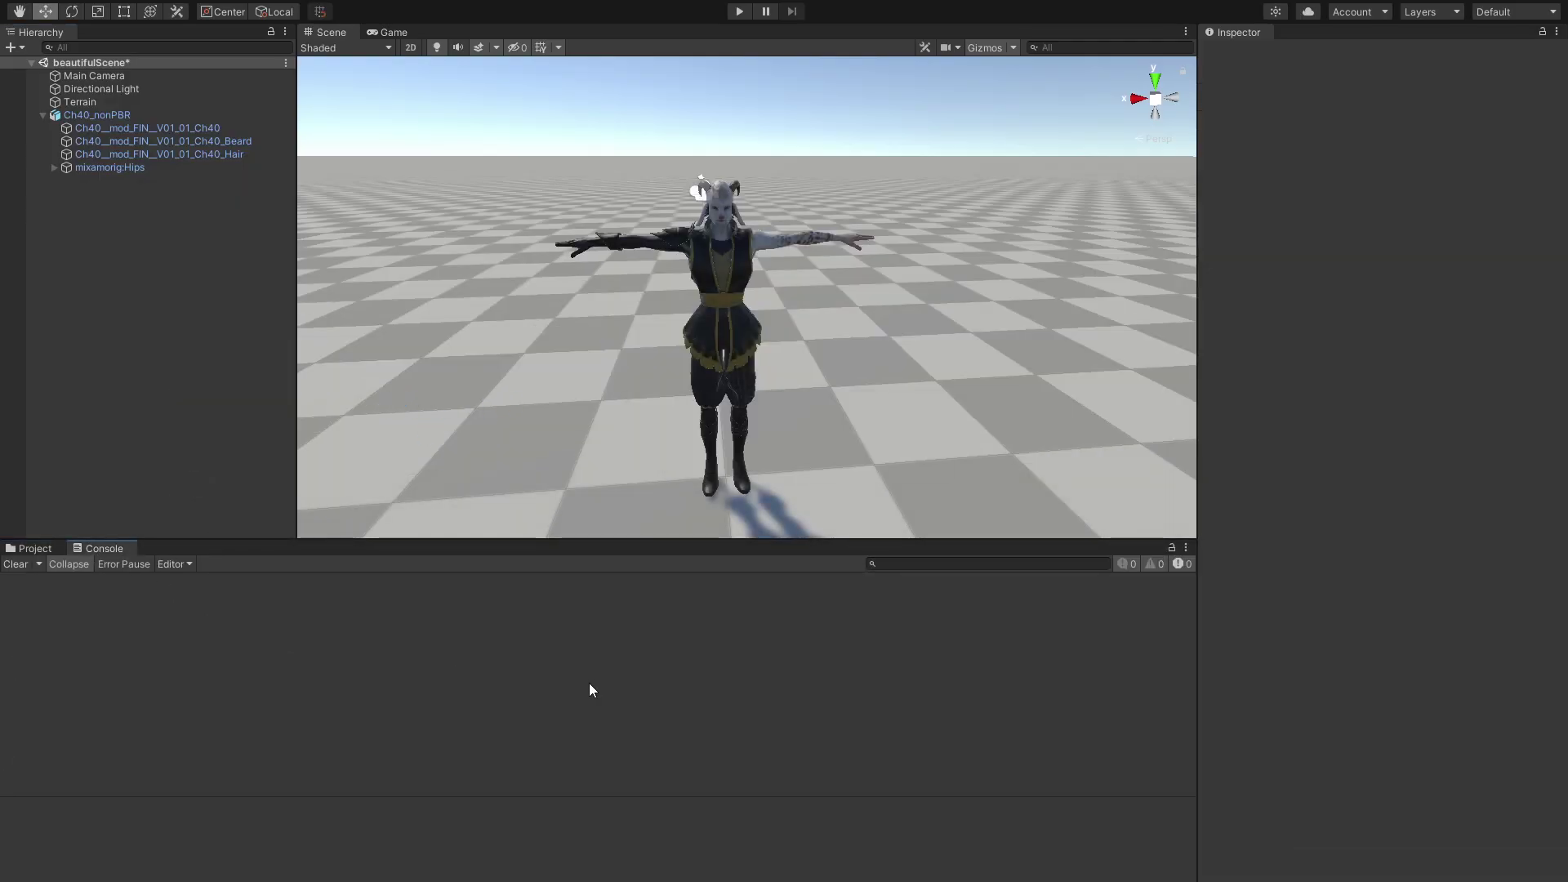
{"action": "left_click", "coordinate": [112, 118]}
{"action": "left_click", "coordinate": [37, 548]}
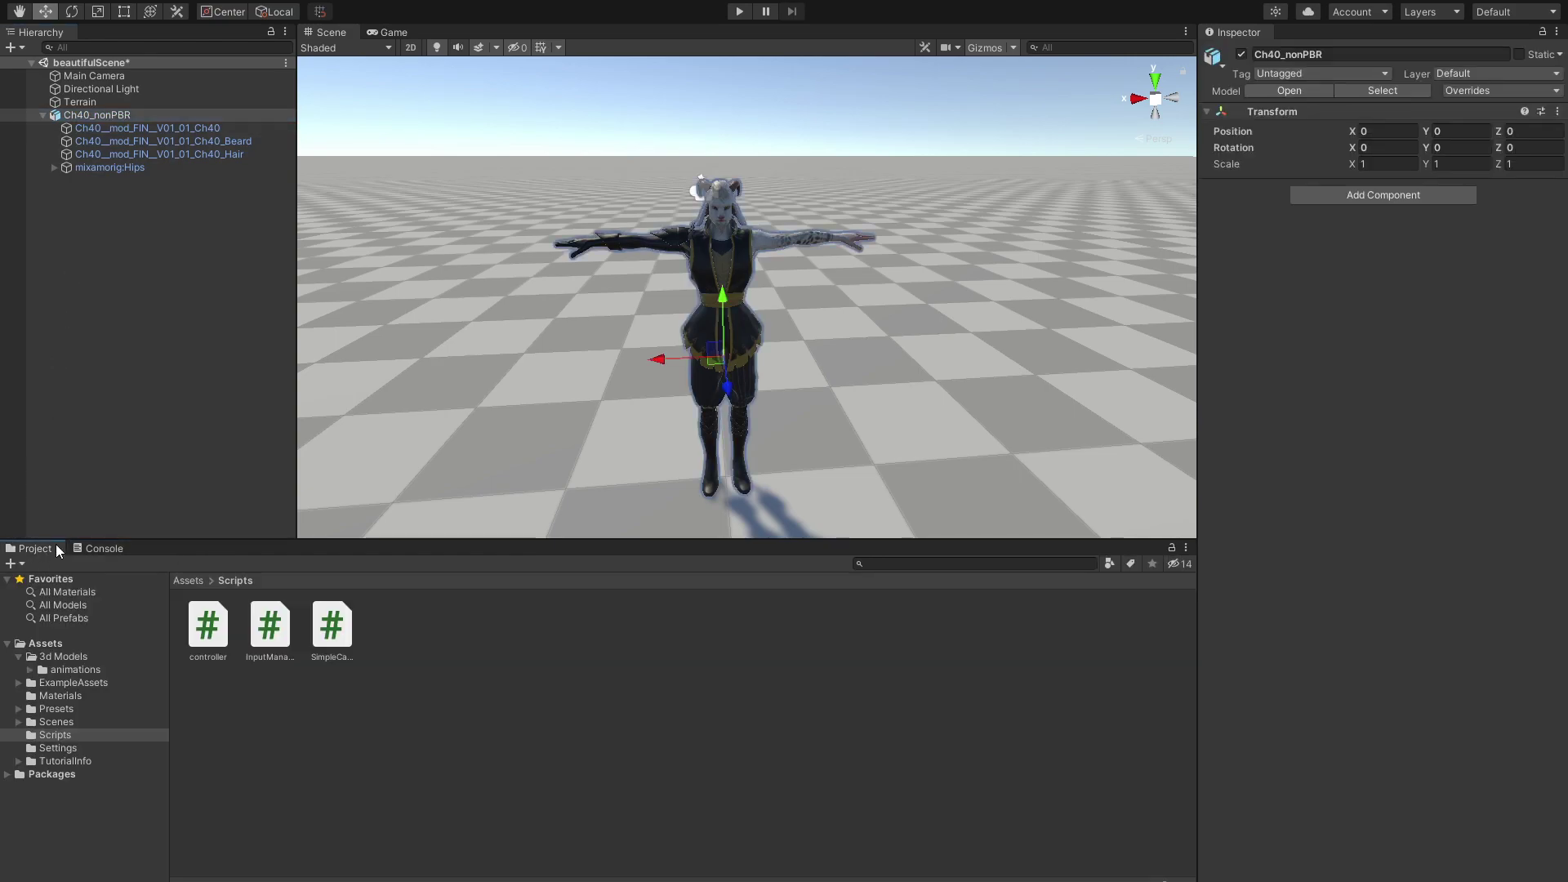
{"action": "left_click_drag", "start_coordinate": [269, 624], "coordinate": [90, 117]}
{"action": "left_click", "coordinate": [1378, 230]}
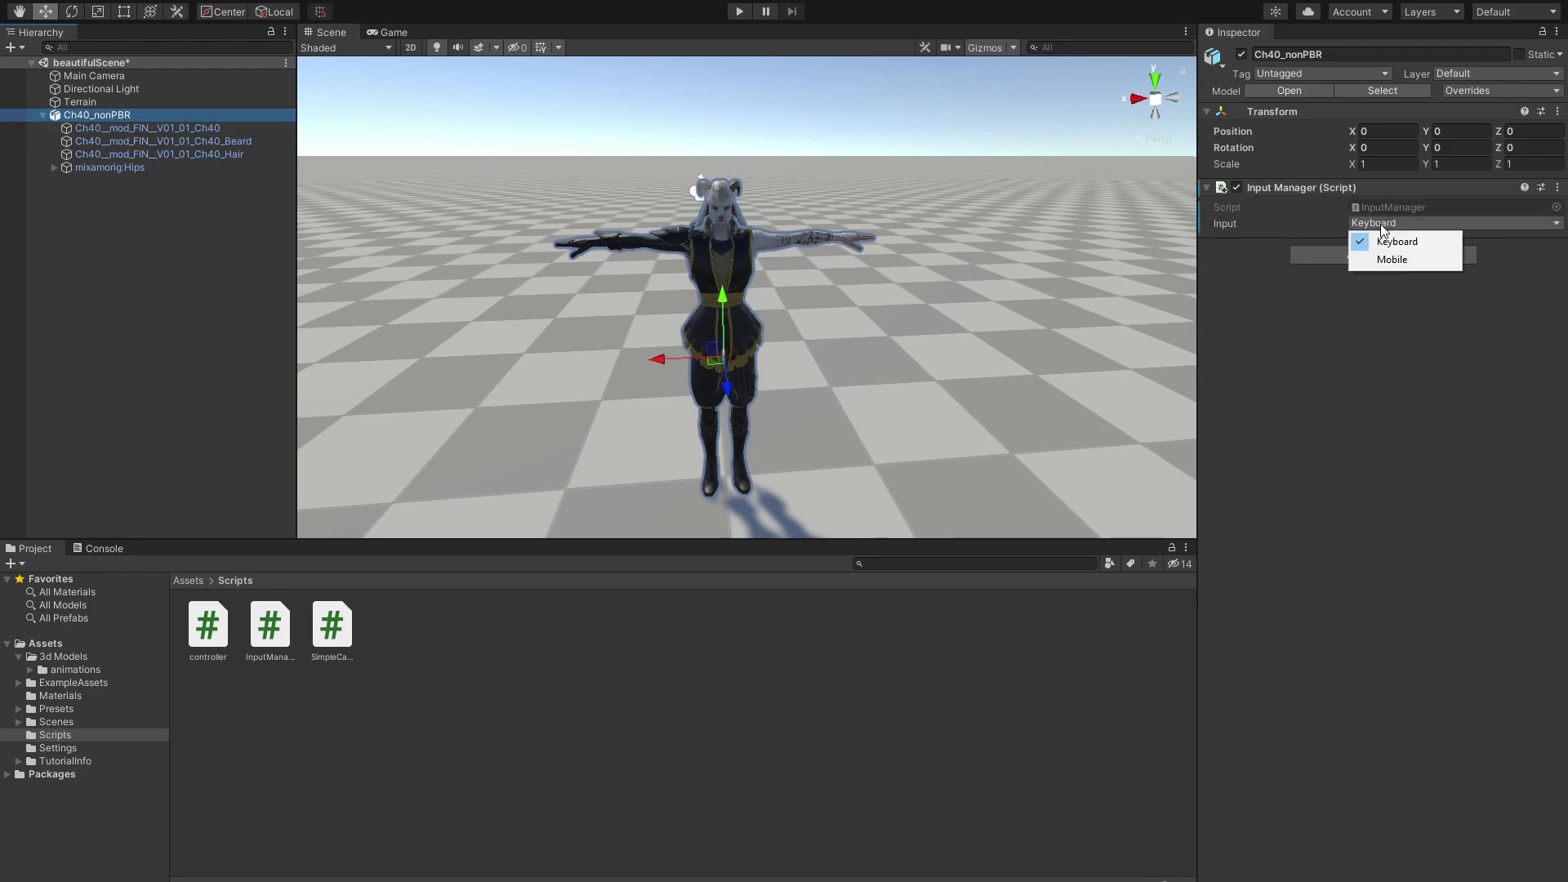
{"action": "left_click", "coordinate": [1389, 232]}
{"action": "left_click", "coordinate": [1400, 224]}
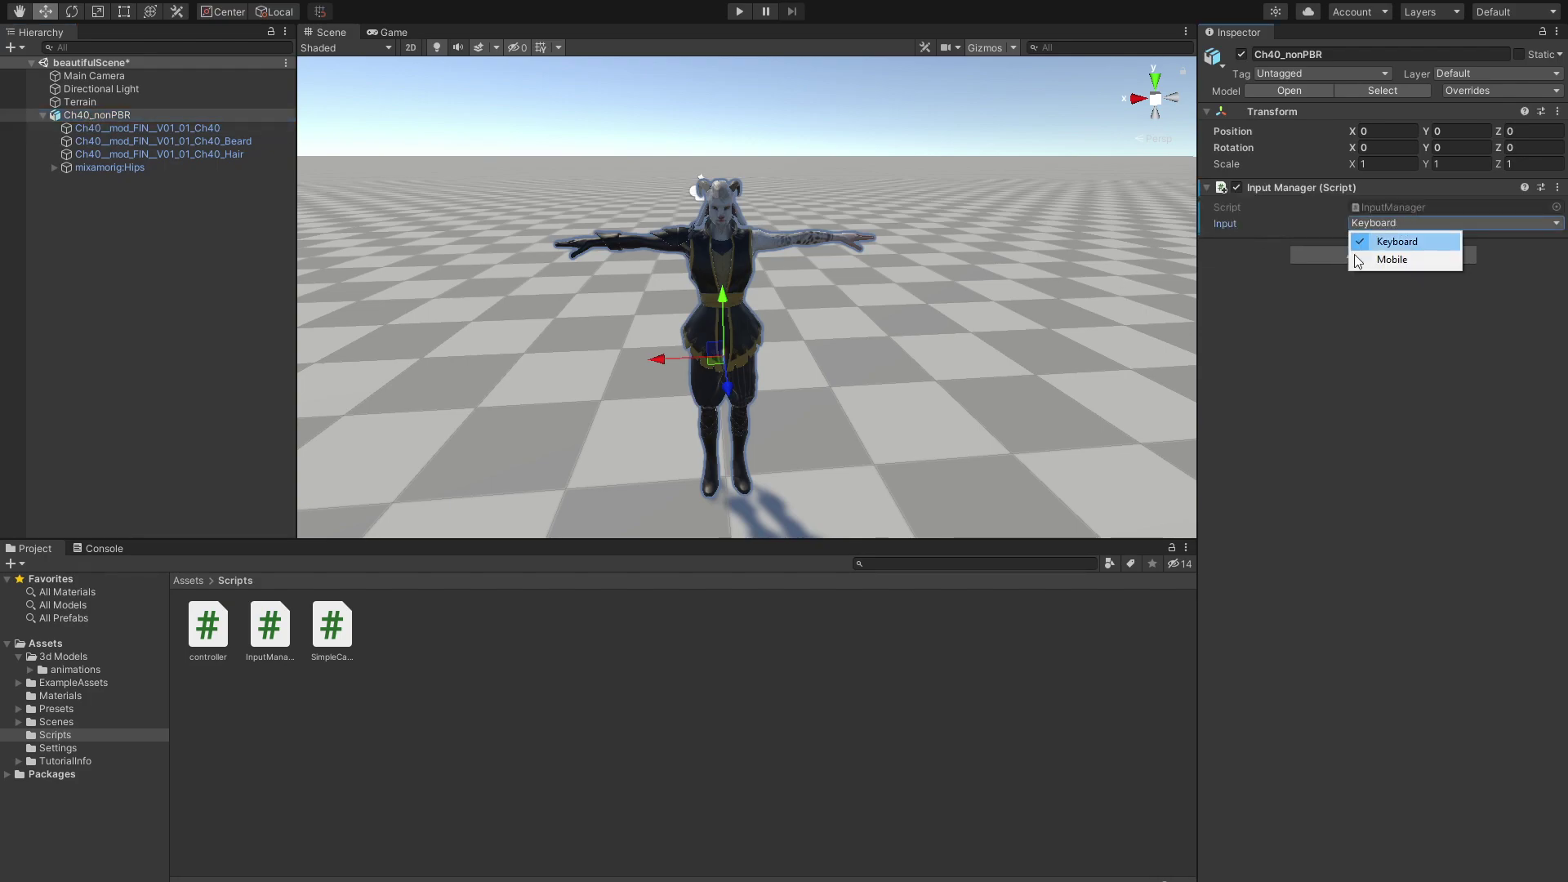